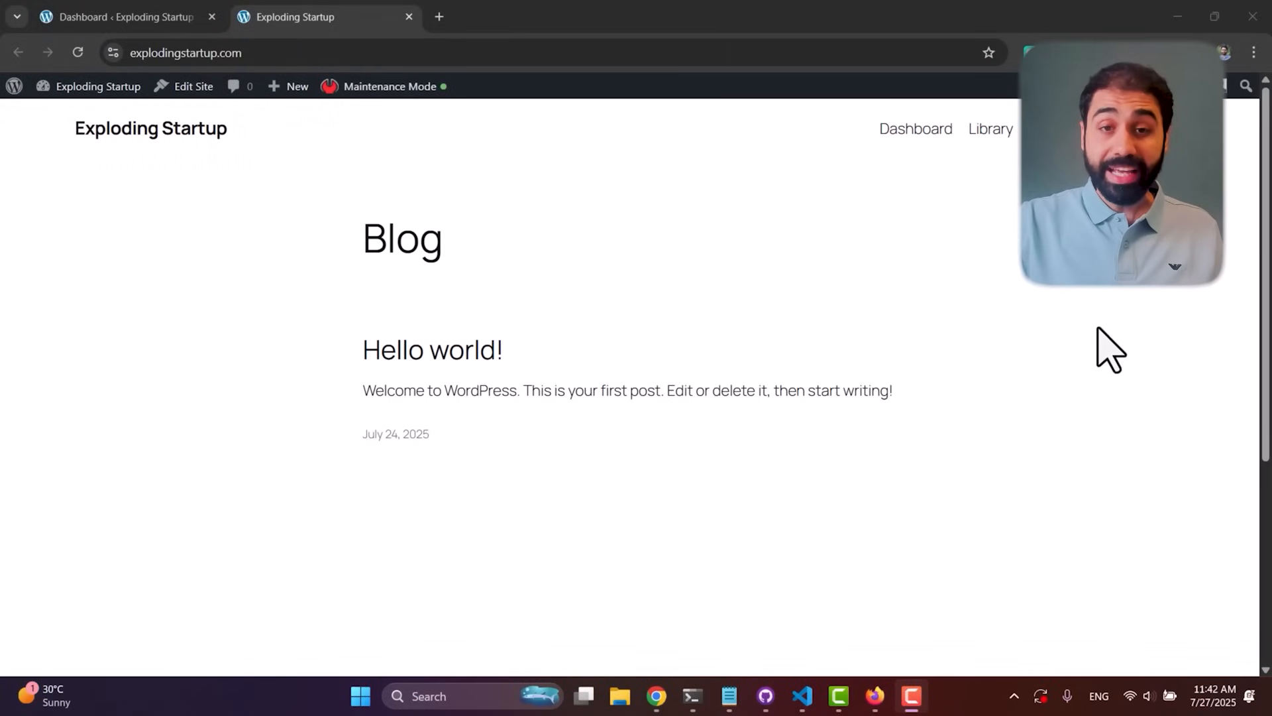
scroll(503, 176, "down", 2)
scroll(487, 159, "up", 2)
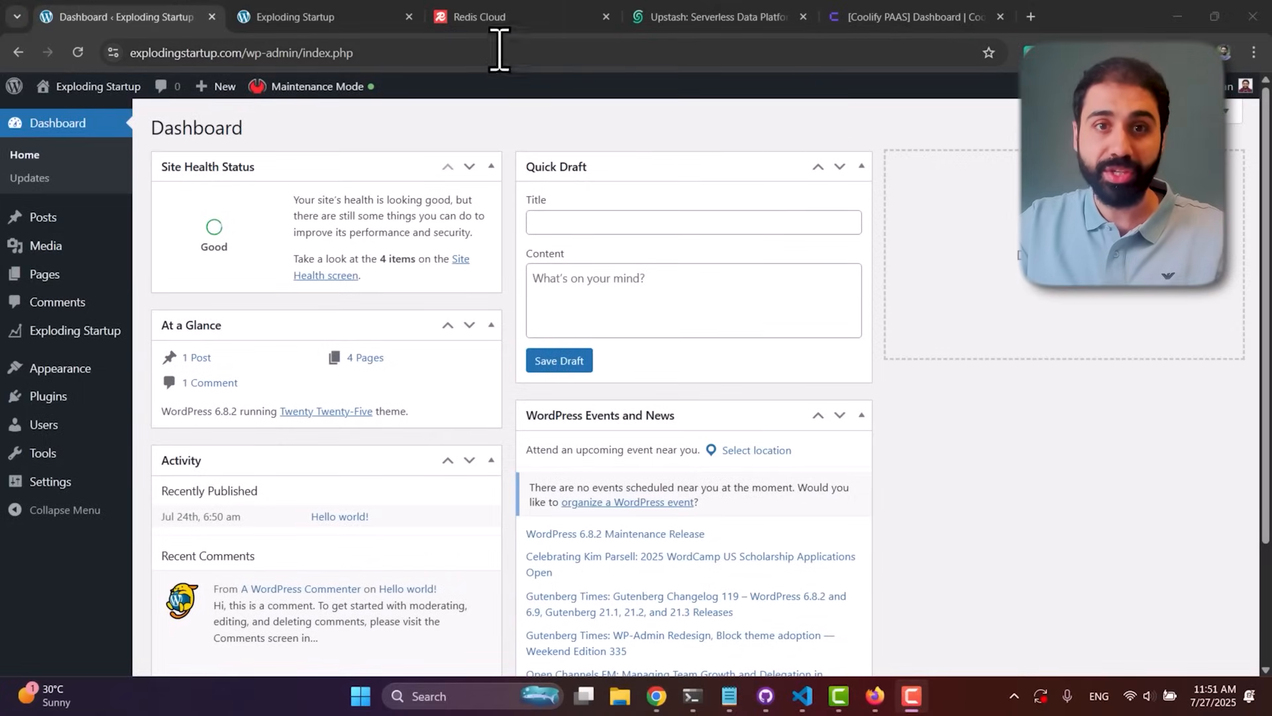
Step: Show Redis Cloud's pricing with the free Essentials tier 'From $0/hour', then switch to Upstash
left_click(488, 17)
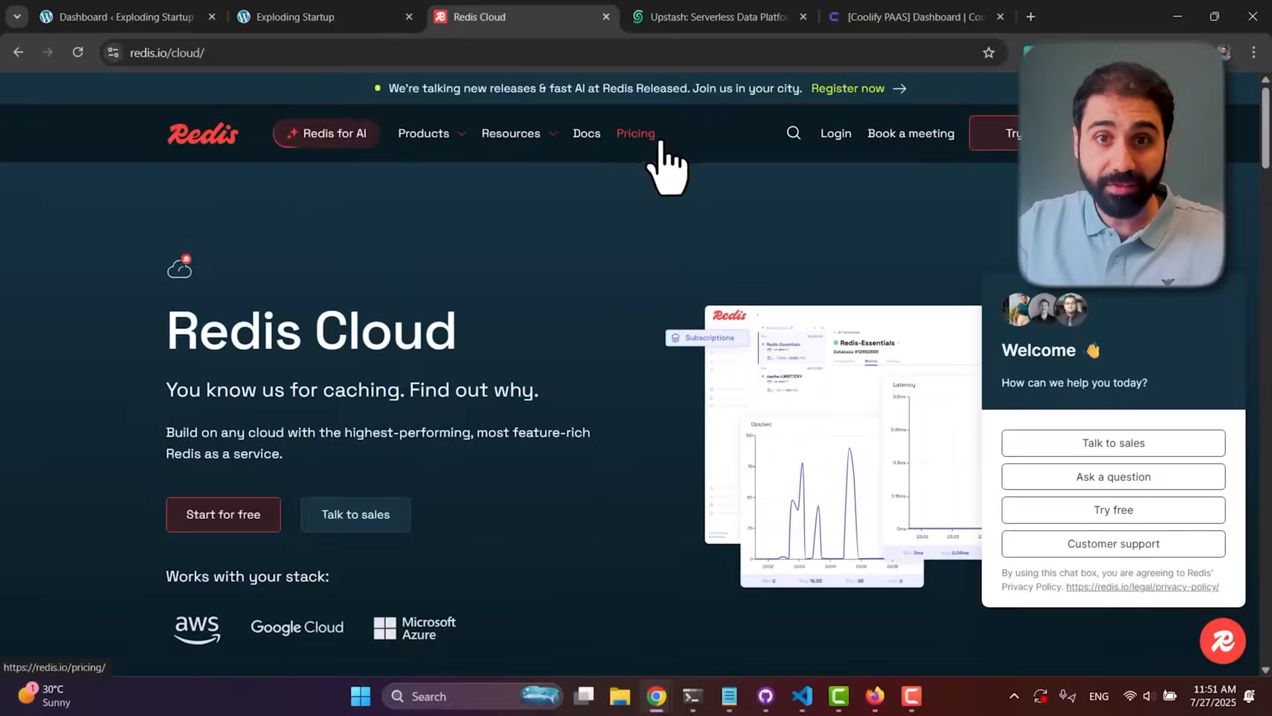
left_click(618, 169)
scroll(695, 205, "down", 3)
scroll(547, 238, "up", 1)
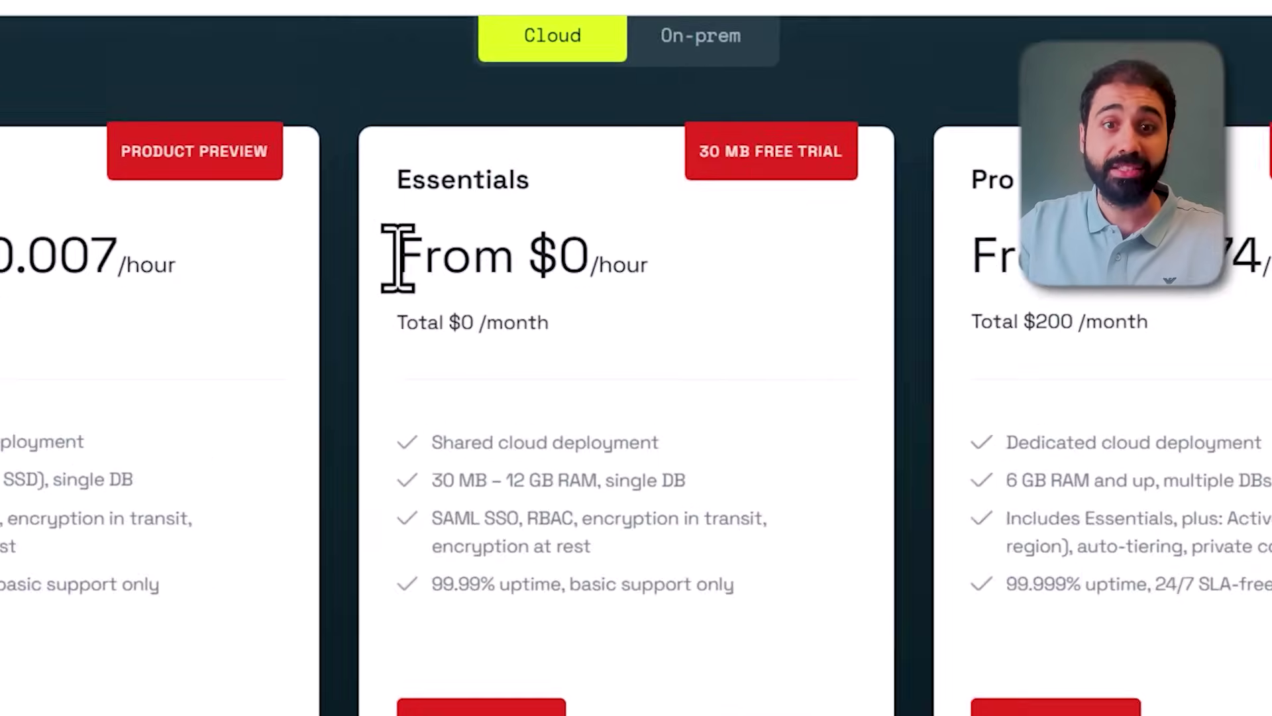
left_click_drag(479, 290, 669, 303)
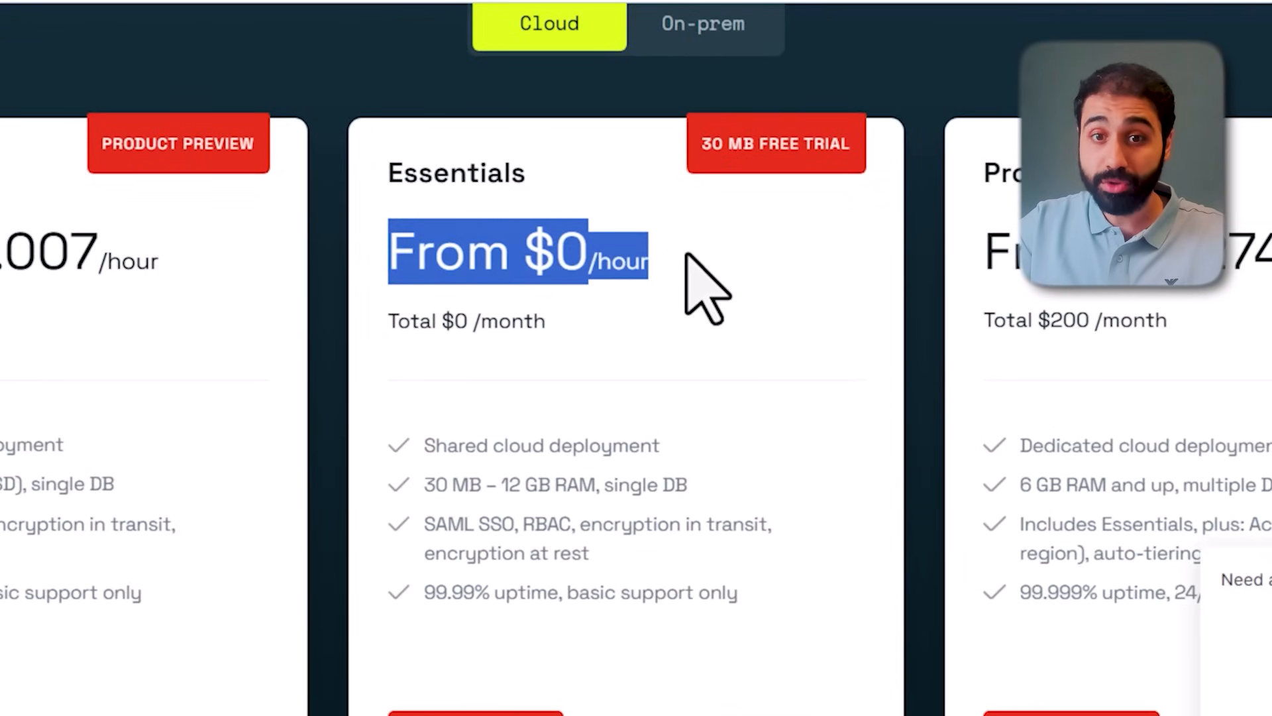
left_click(668, 291)
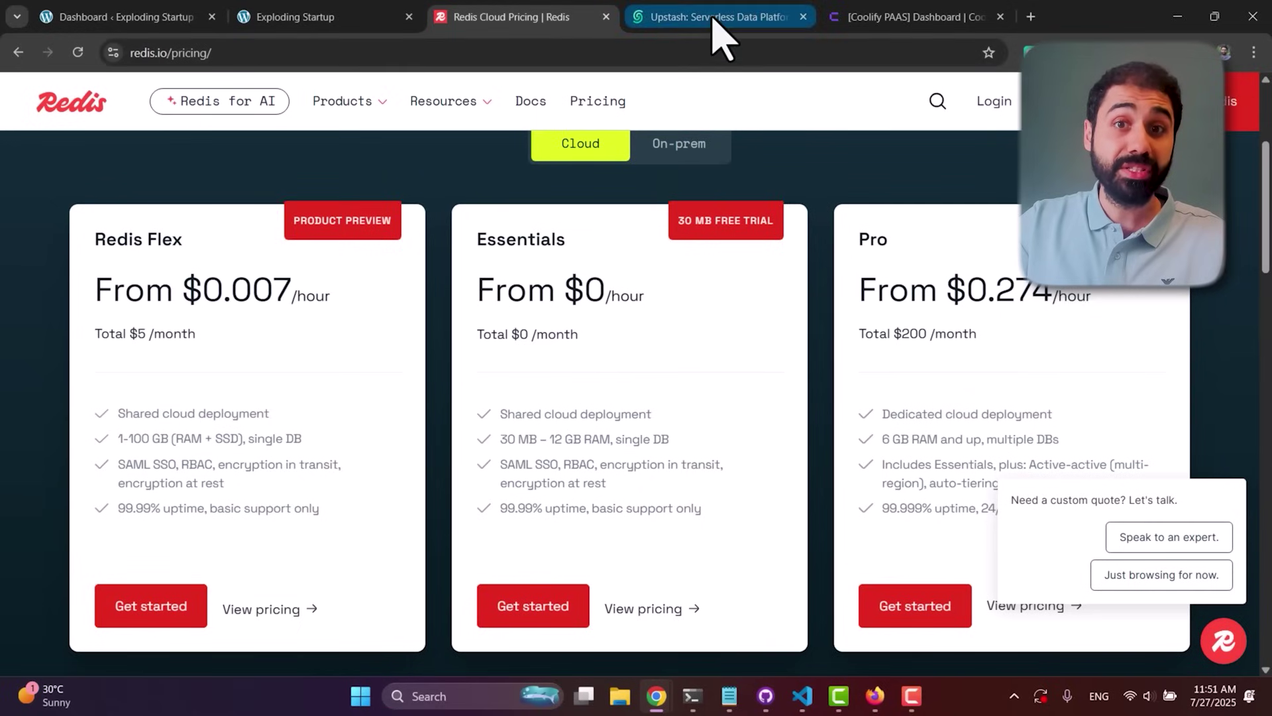
left_click(719, 30)
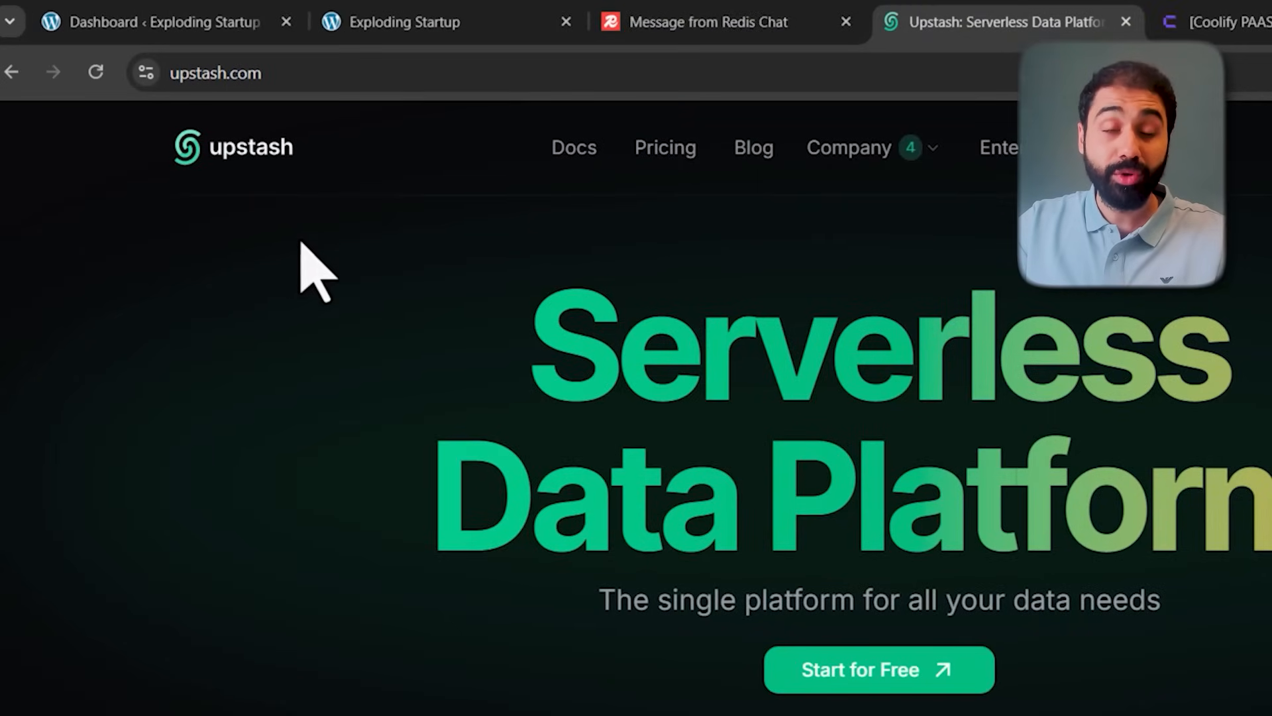
scroll(301, 244, "down", 5)
scroll(328, 278, "down", 2)
scroll(328, 278, "up", 2)
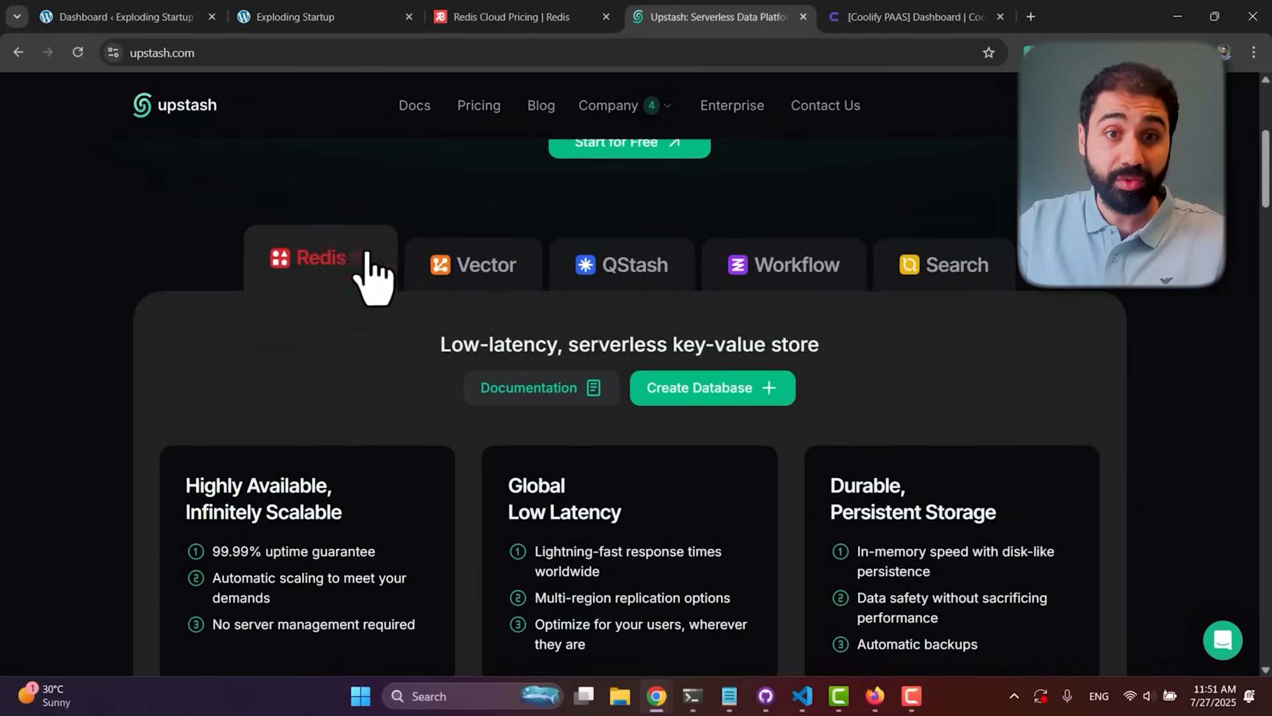
scroll(373, 278, "down", 3)
Step: Show Upstash's pricing with the $0 Free tier highlighted, then switch to the Coolify dashboard
left_click(478, 104)
scroll(340, 354, "down", 2)
left_click_drag(332, 335, 443, 337)
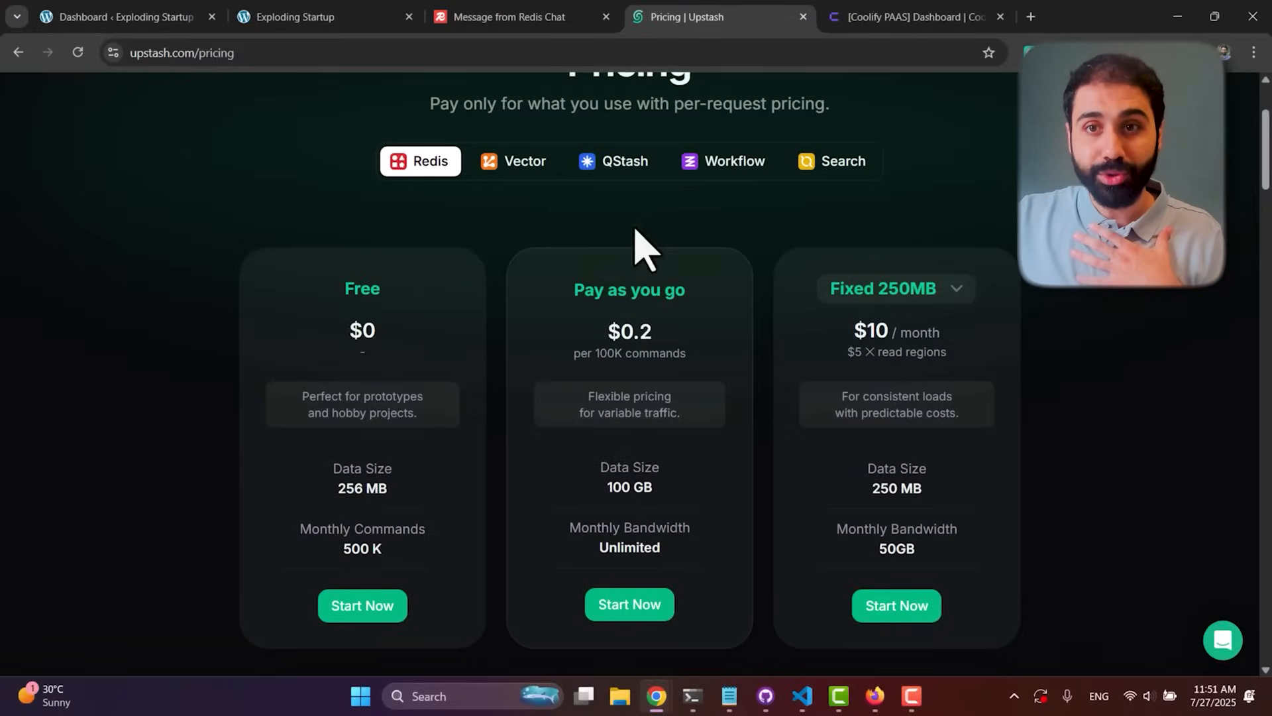
left_click(900, 12)
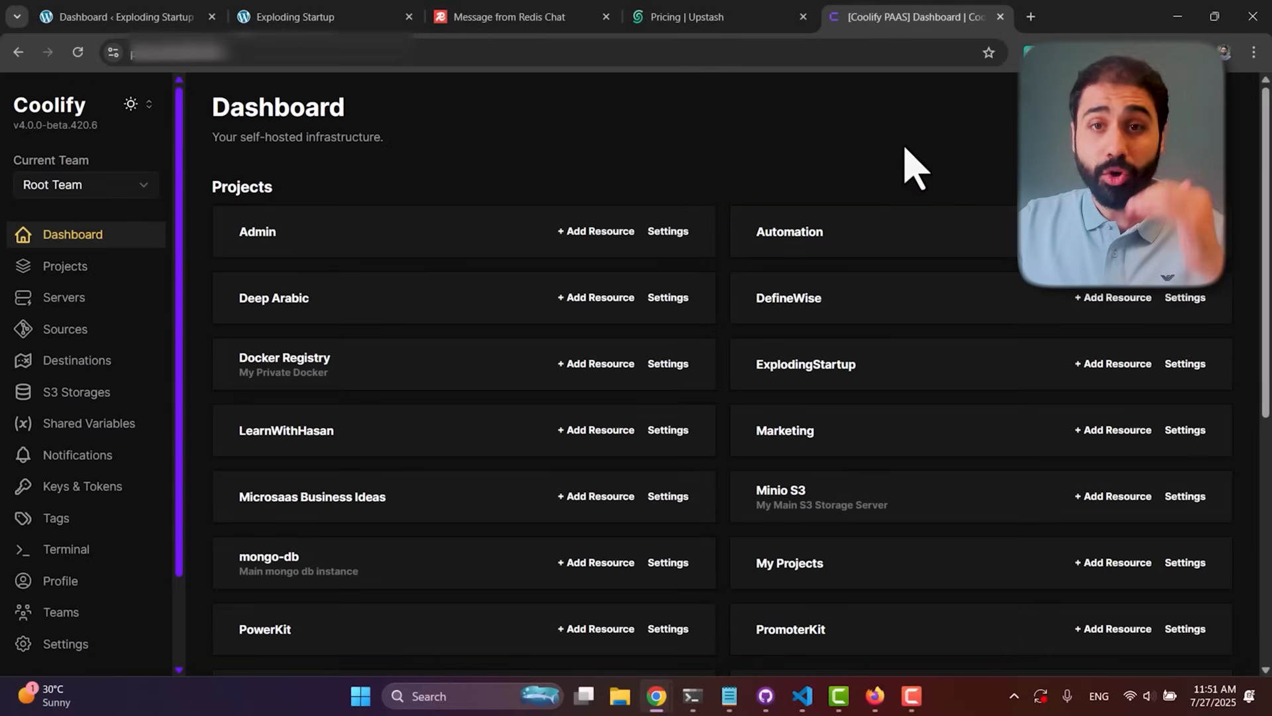
scroll(900, 199, "down", 2)
scroll(905, 221, "down", 2)
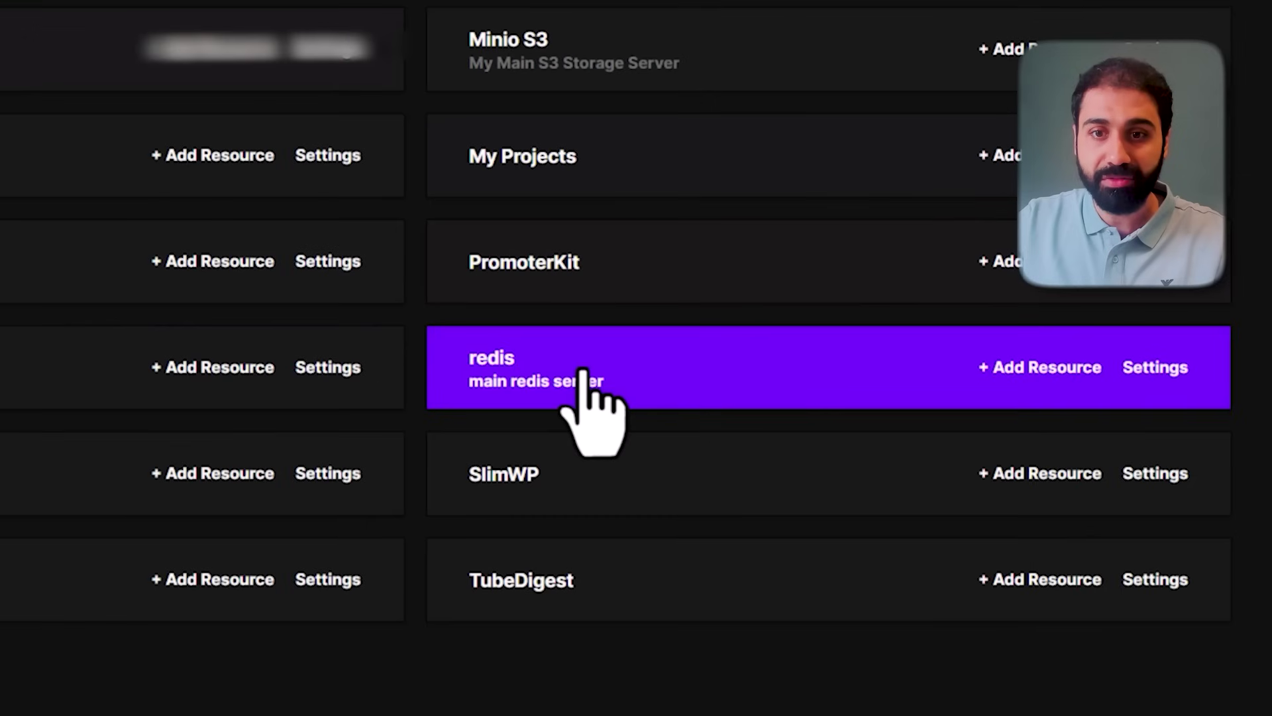
Step: View the redis-database configuration in the redis project, compare with the pricing pages, and return to WordPress admin
left_click(581, 373)
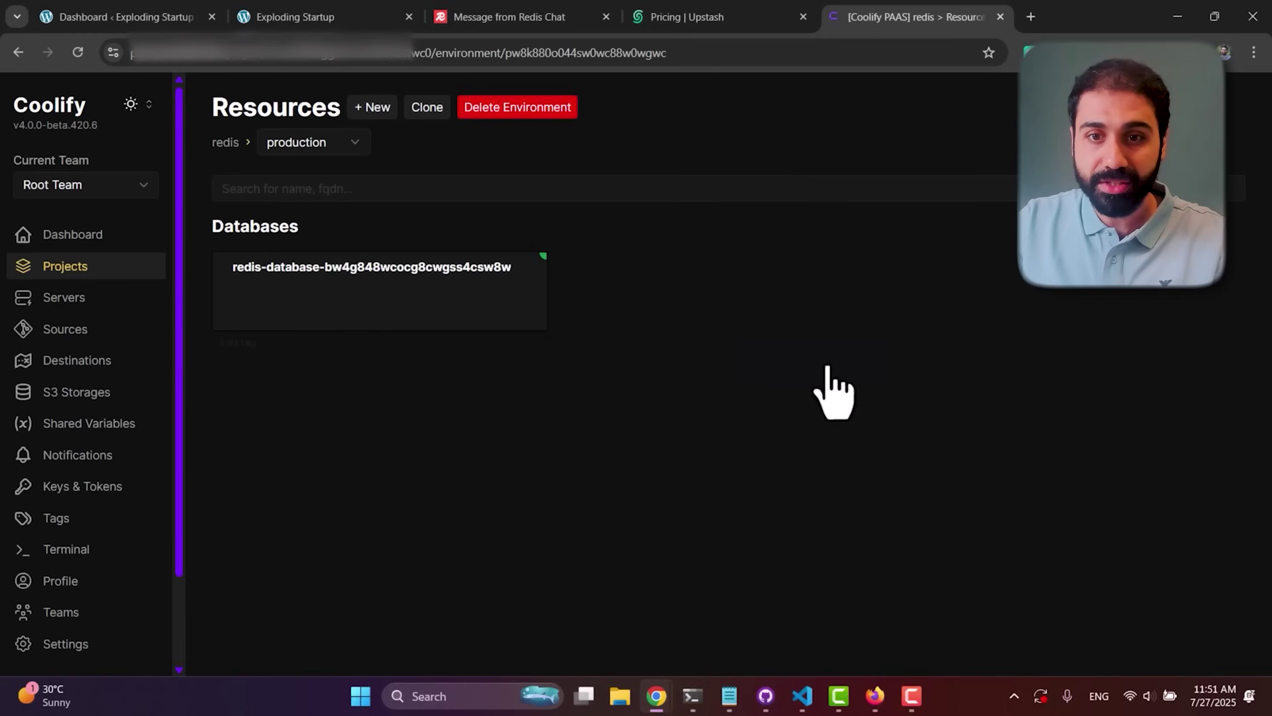
left_click(338, 289)
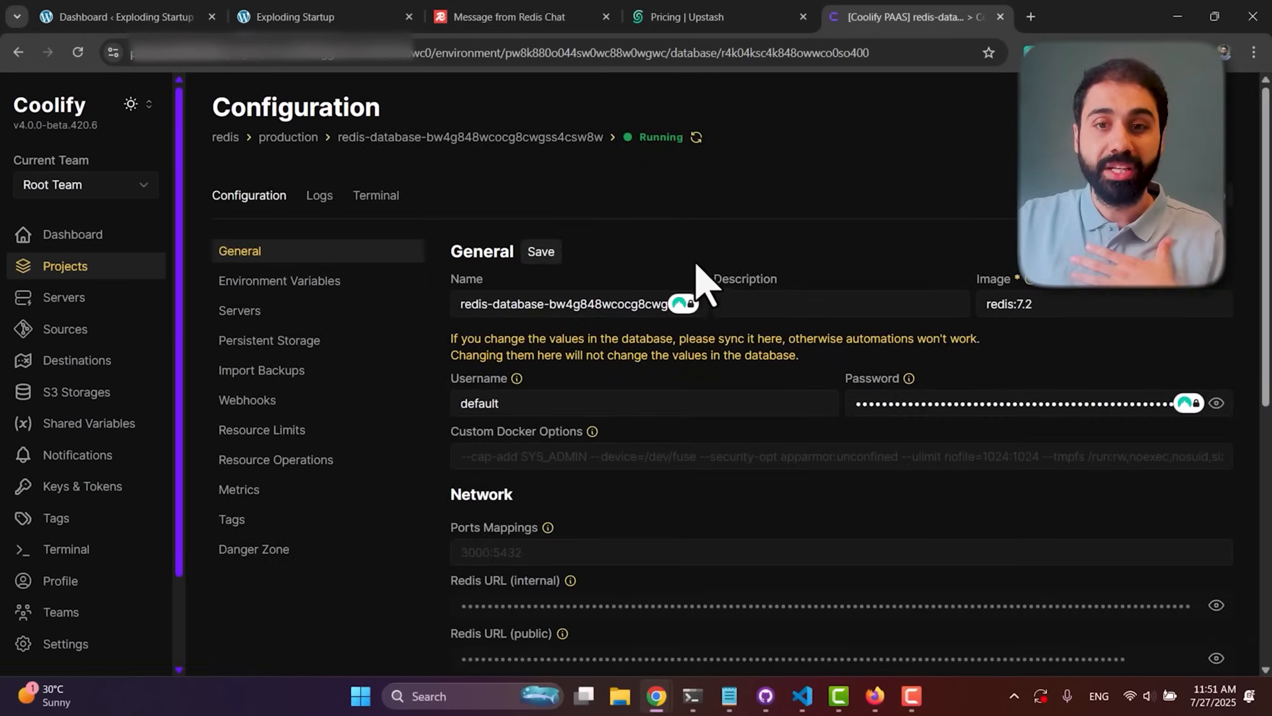
scroll(845, 255, "down", 3)
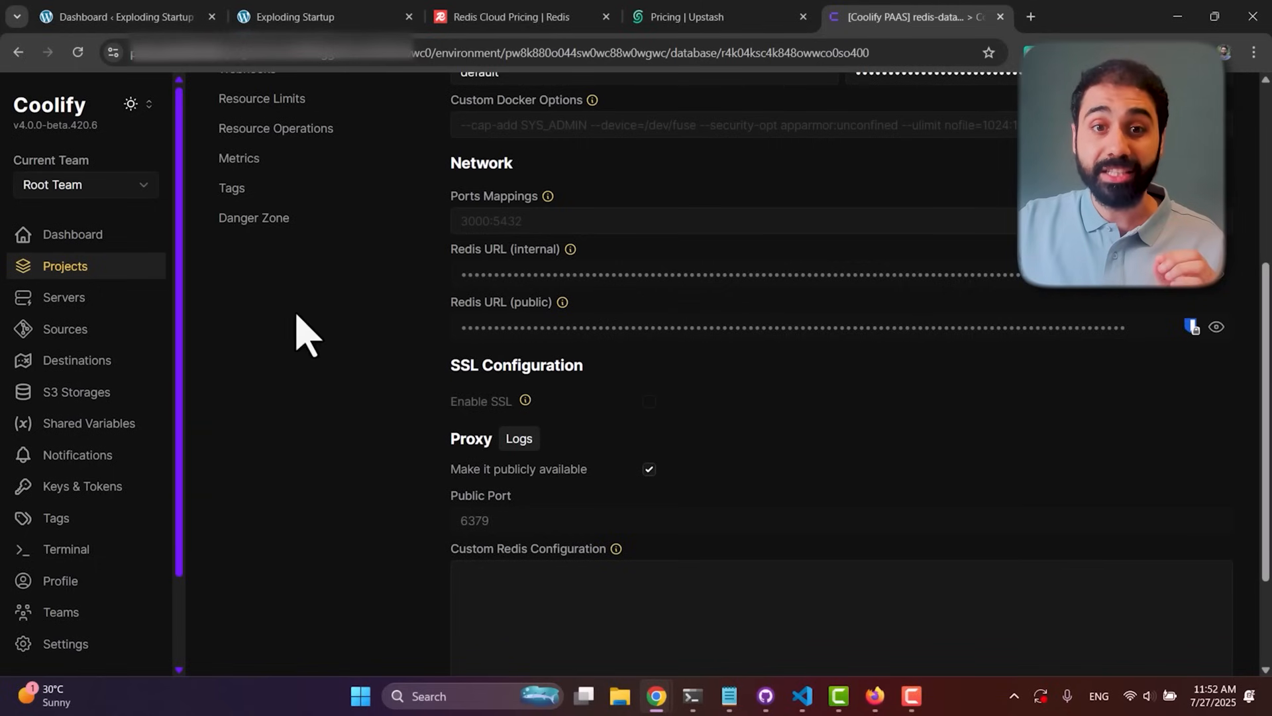
left_click(524, 18)
left_click(686, 17)
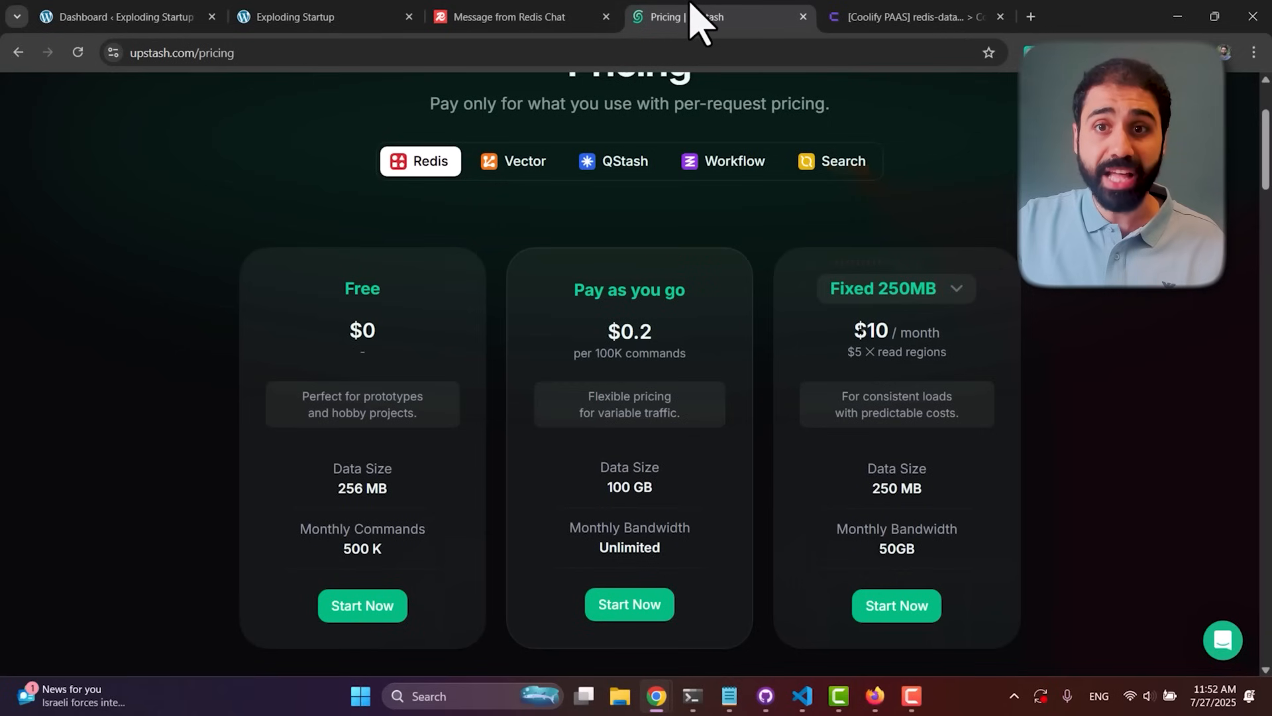
left_click(944, 22)
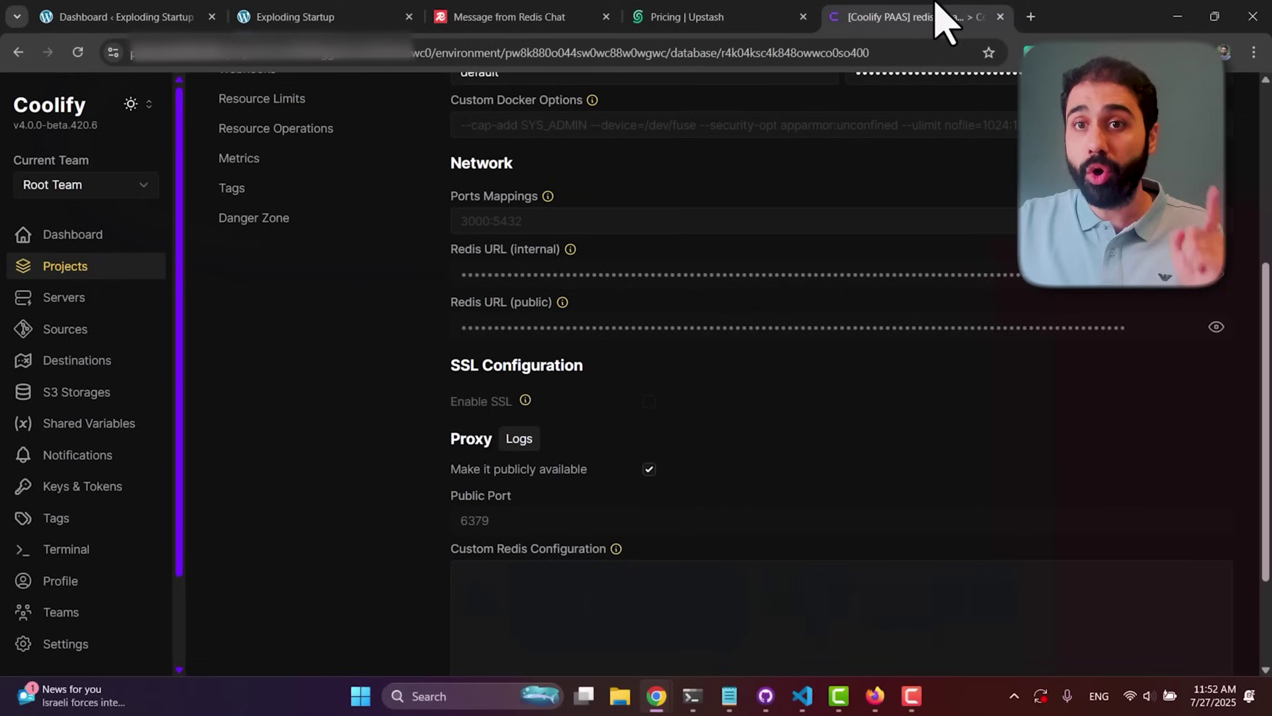
left_click(497, 16)
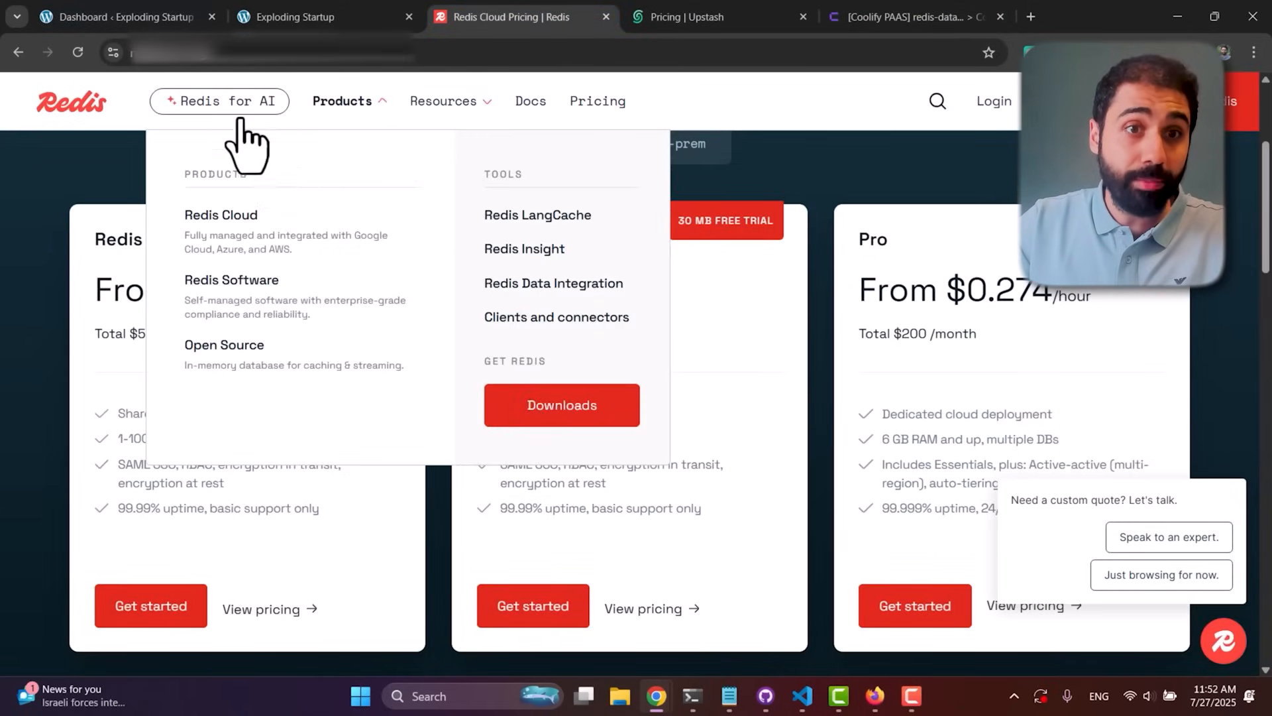
left_click(139, 16)
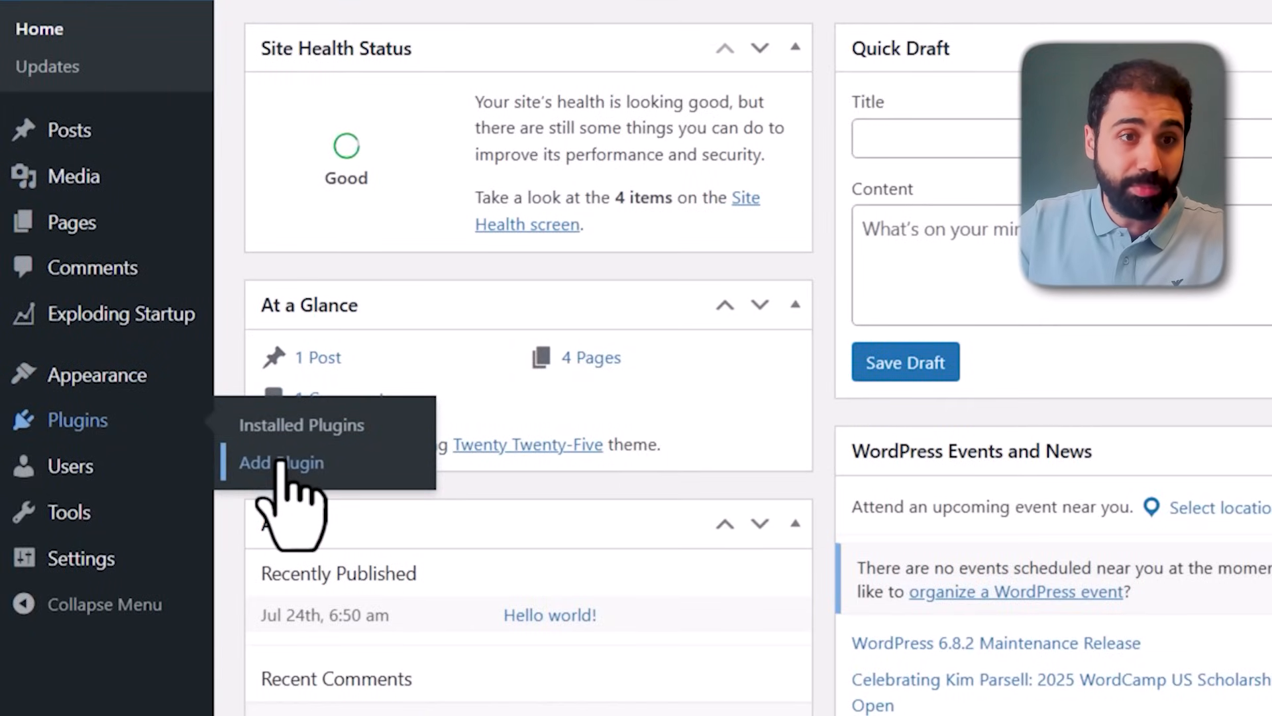
Step: Search Add Plugins for 'redis' and install and activate Redis Object Cache
left_click(281, 462)
left_click(796, 110)
type("red")
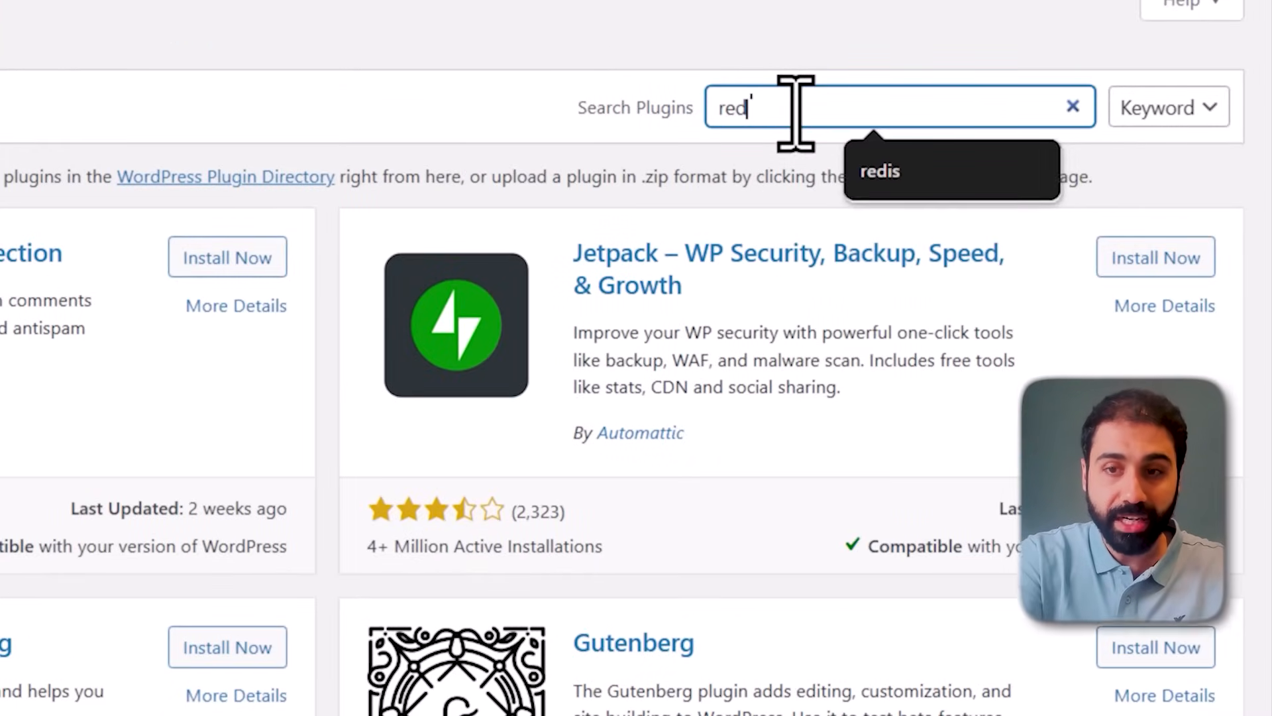
type("is")
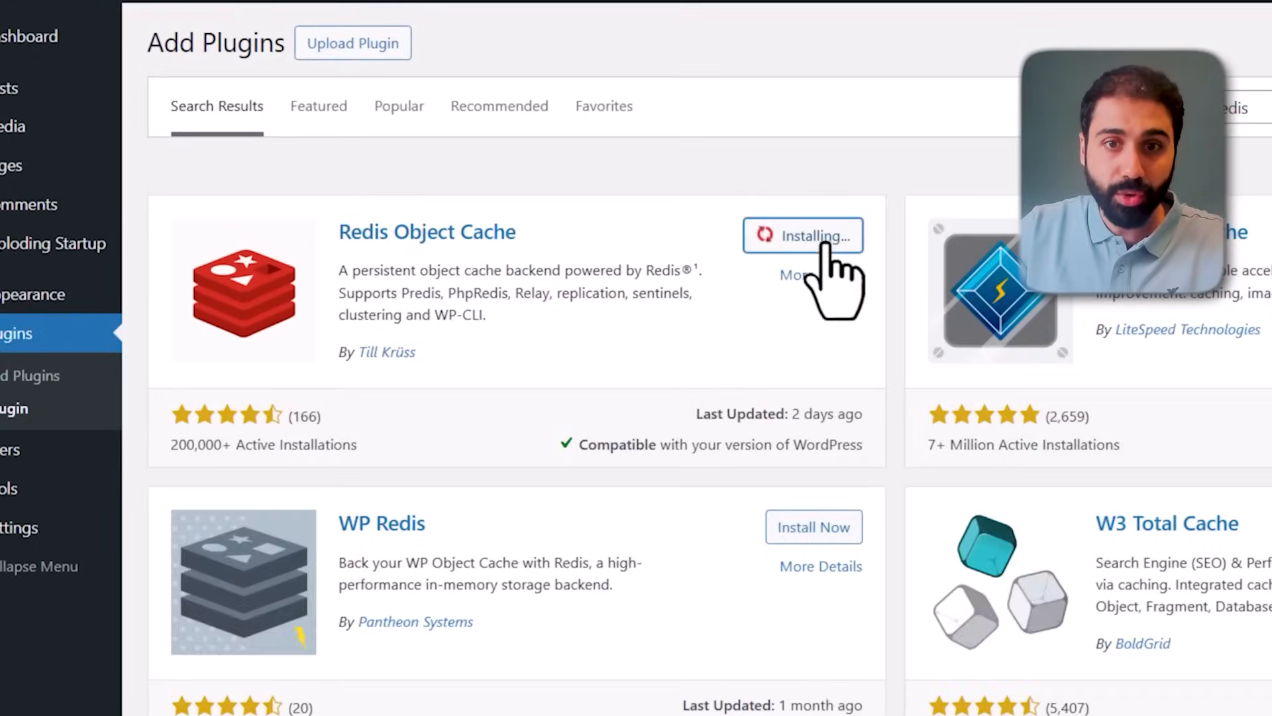
left_click(828, 239)
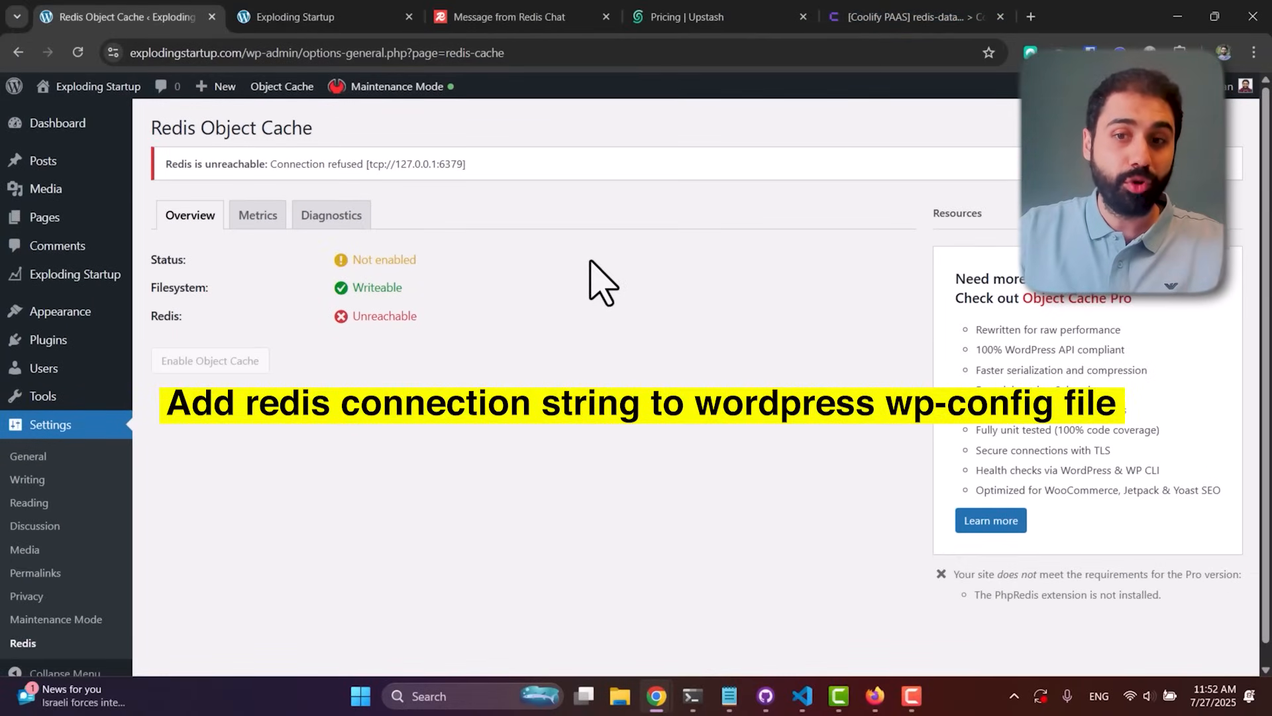
Step: Load learnwithhasan.com in a new browser tab
left_click(1031, 16)
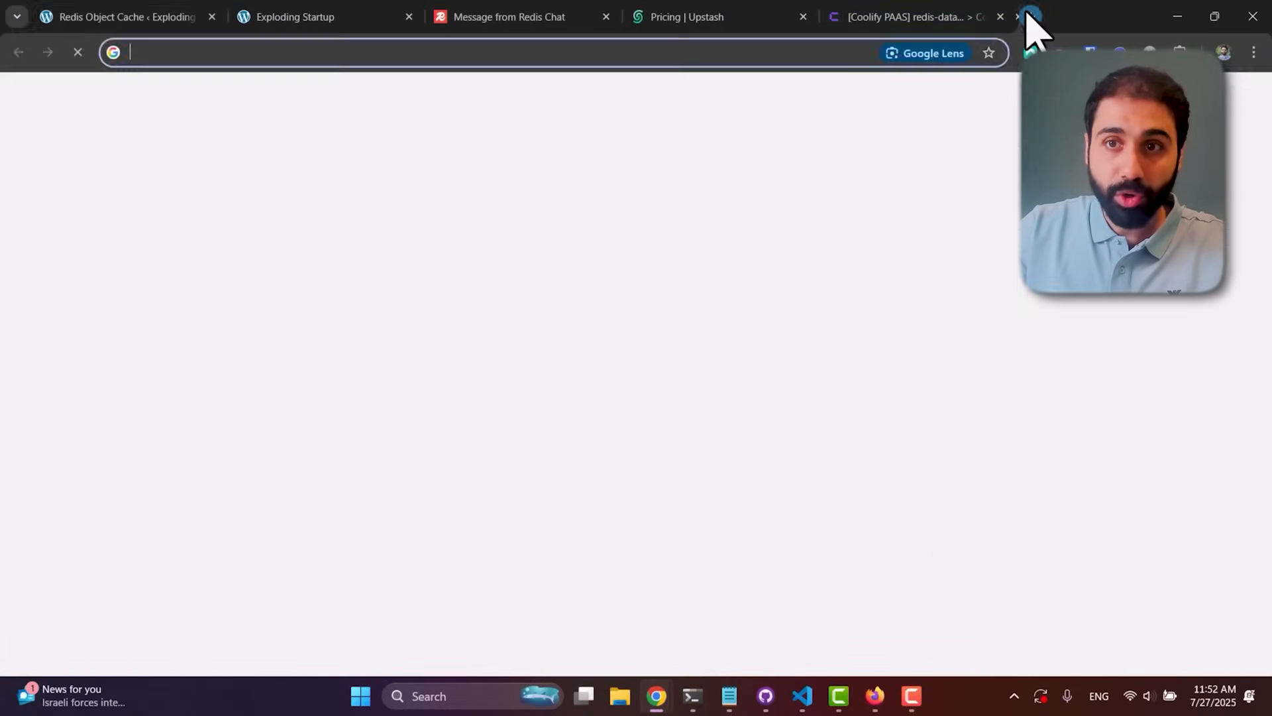
type("earnwithhasan.com")
key("Return")
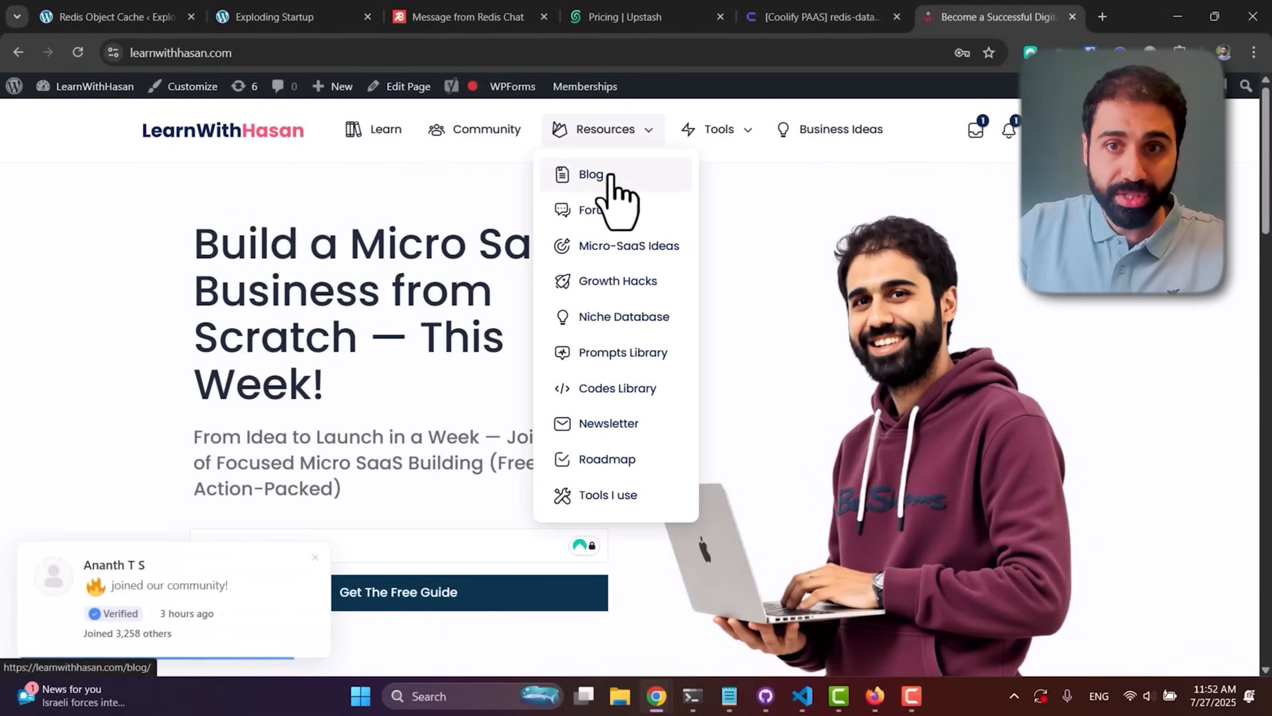
scroll(626, 338, "down", 4)
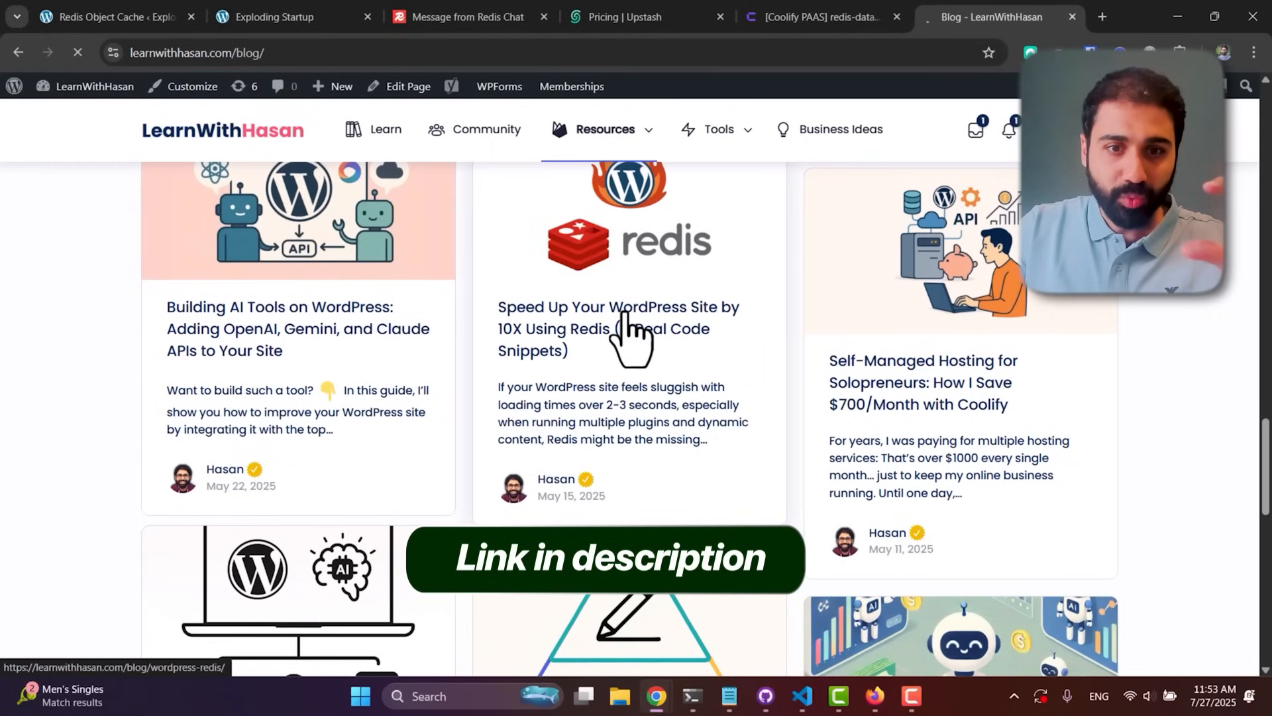
scroll(994, 312, "down", 2)
scroll(603, 341, "down", 10)
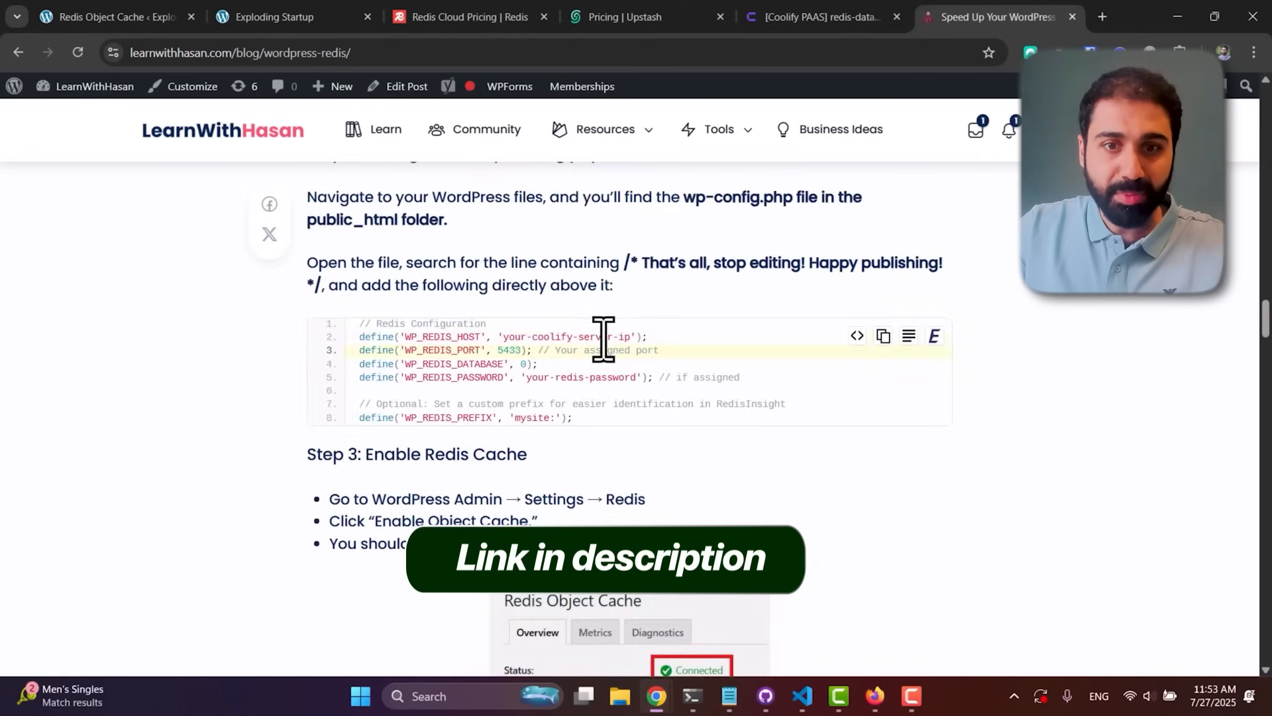
scroll(740, 293, "down", 1)
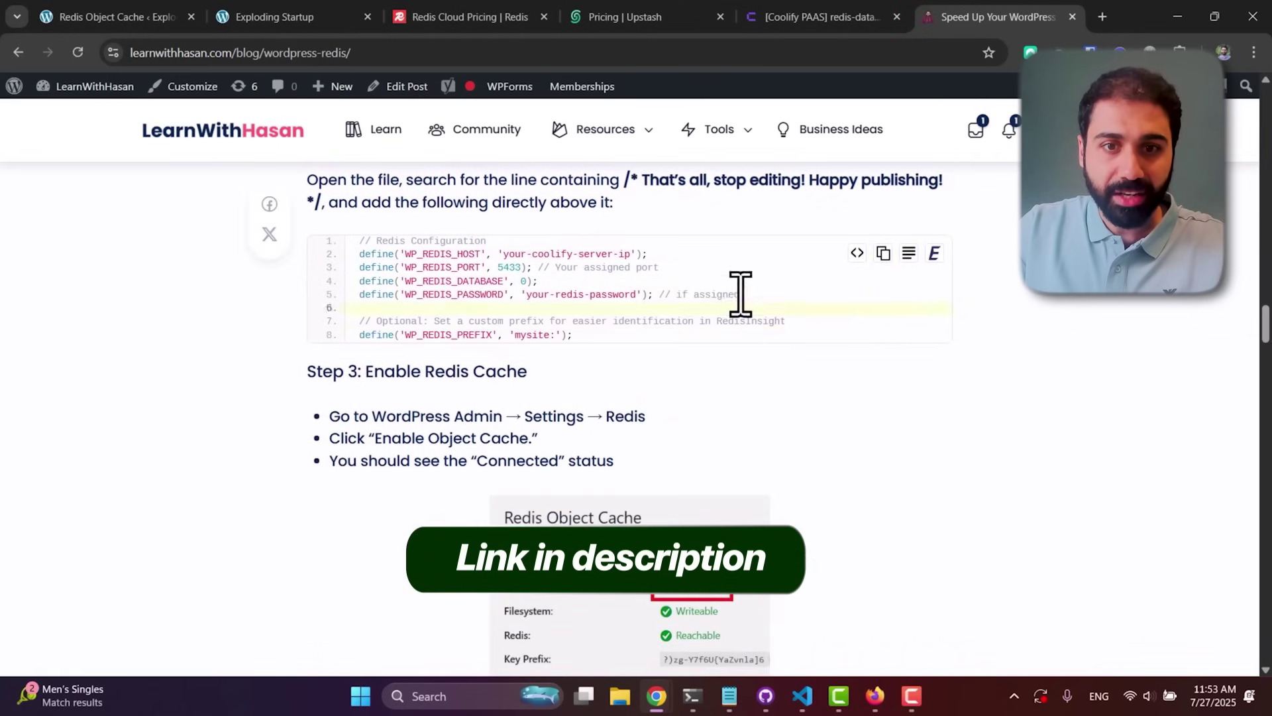
Step: Search plugins for 'file manager' and install WP File Manager
left_click(157, 16)
mouse_move(48, 340)
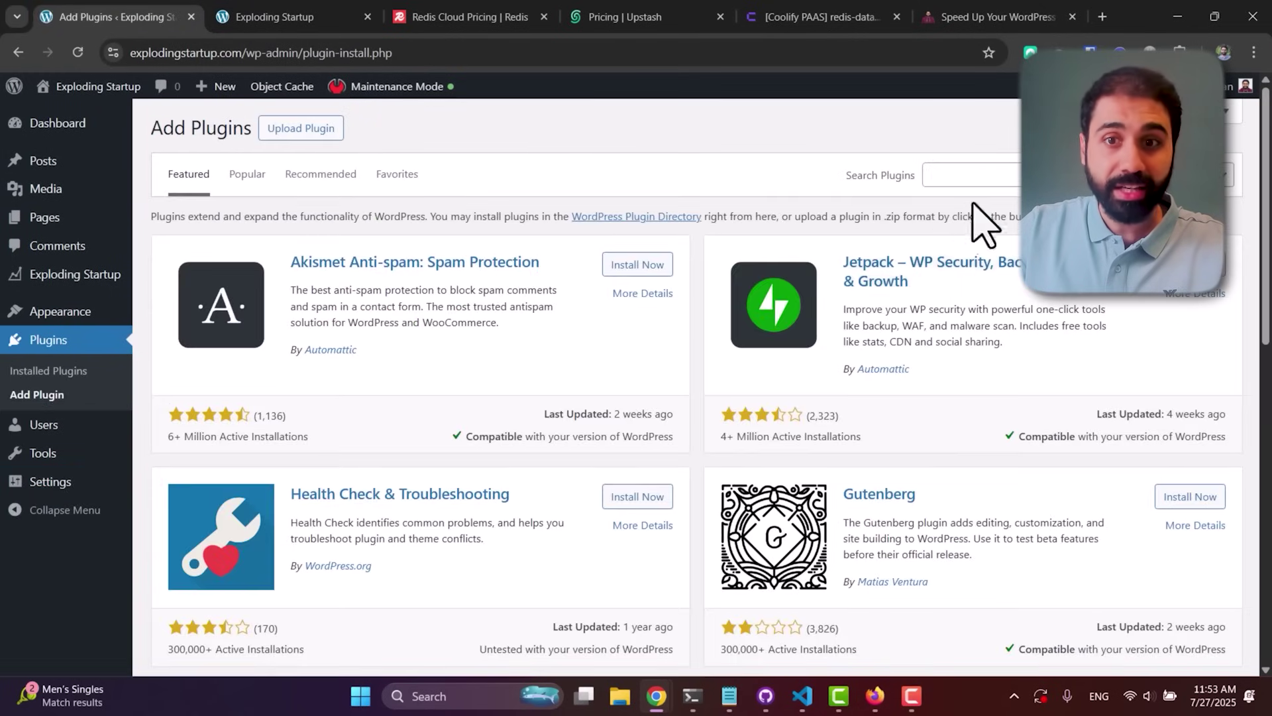
left_click(1014, 174)
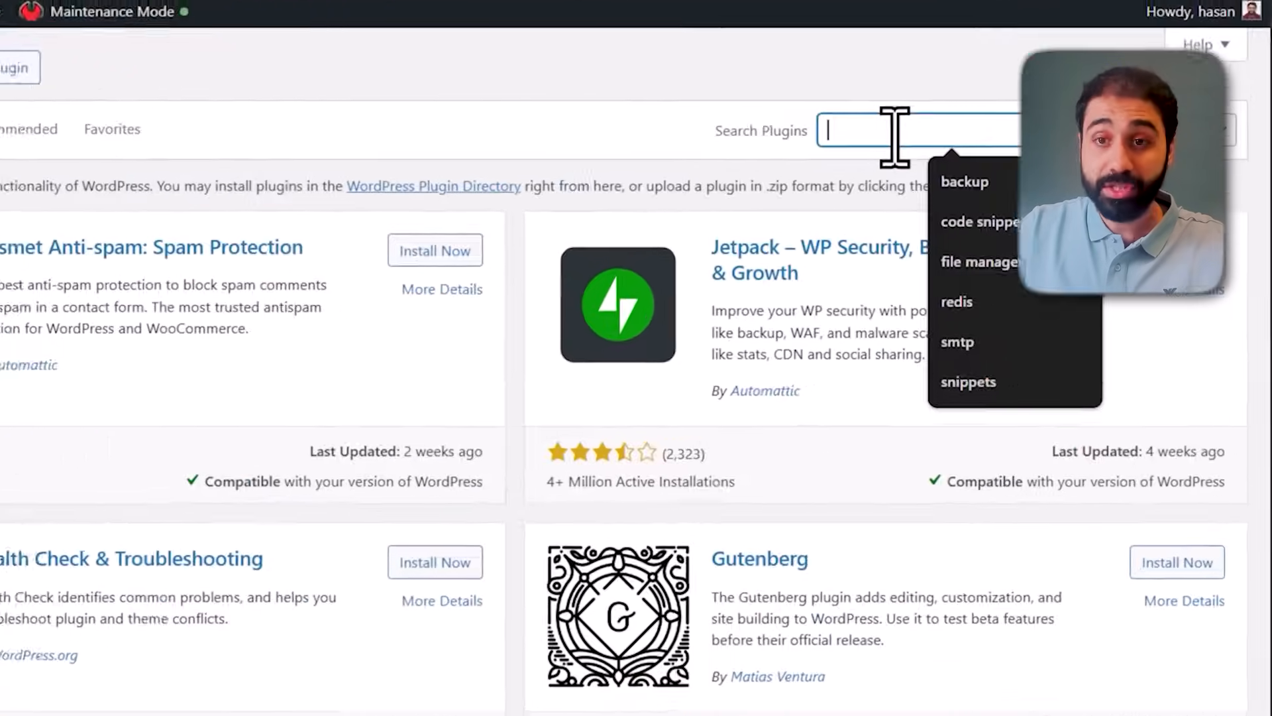
type("file manager")
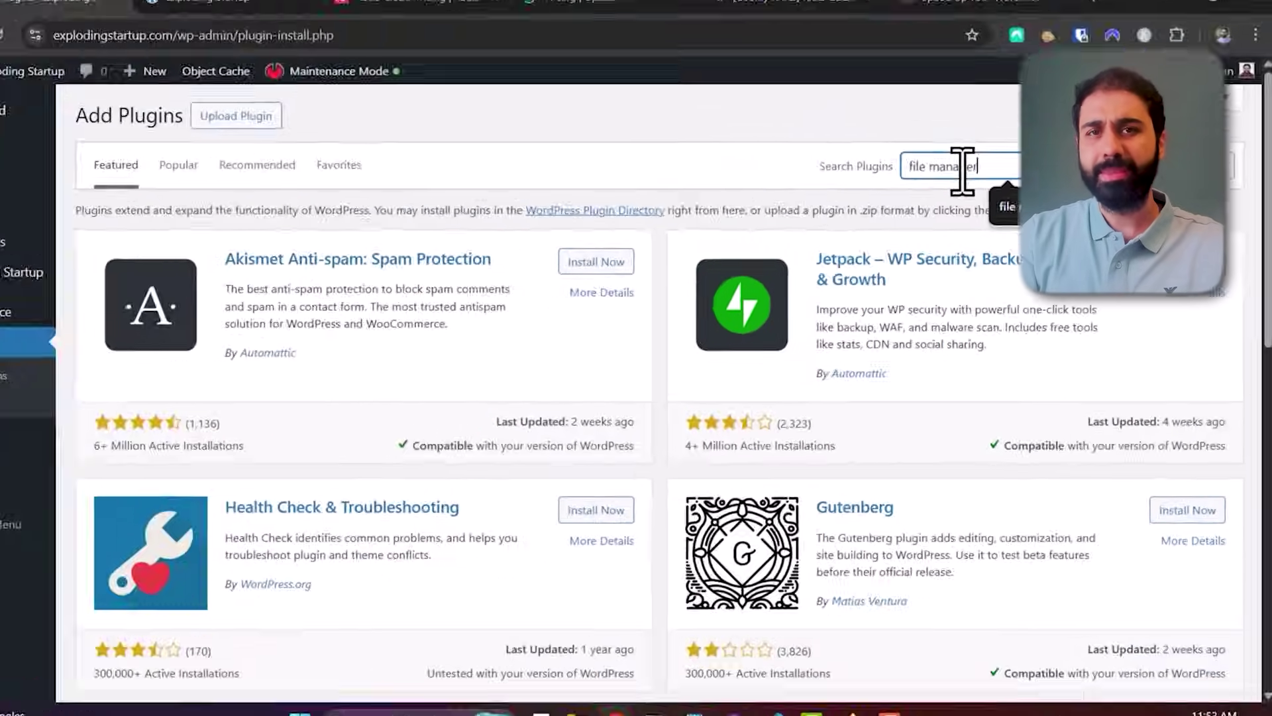
key("Return")
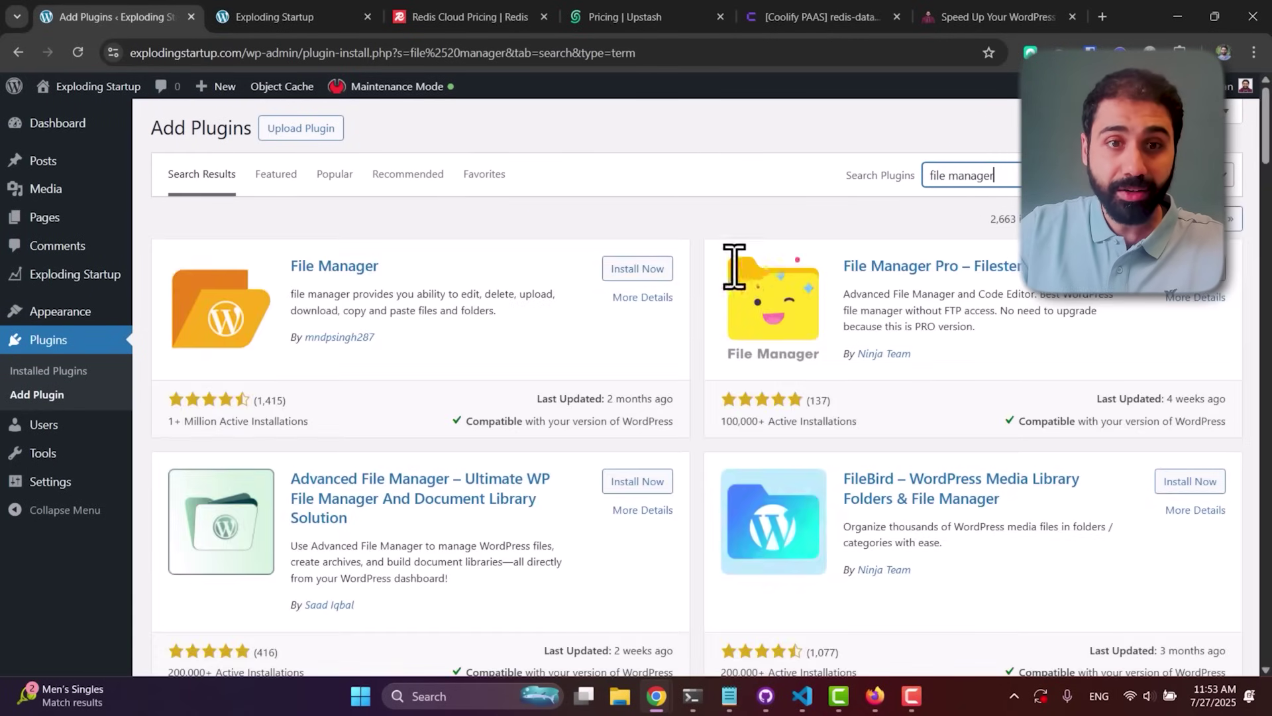
left_click(641, 268)
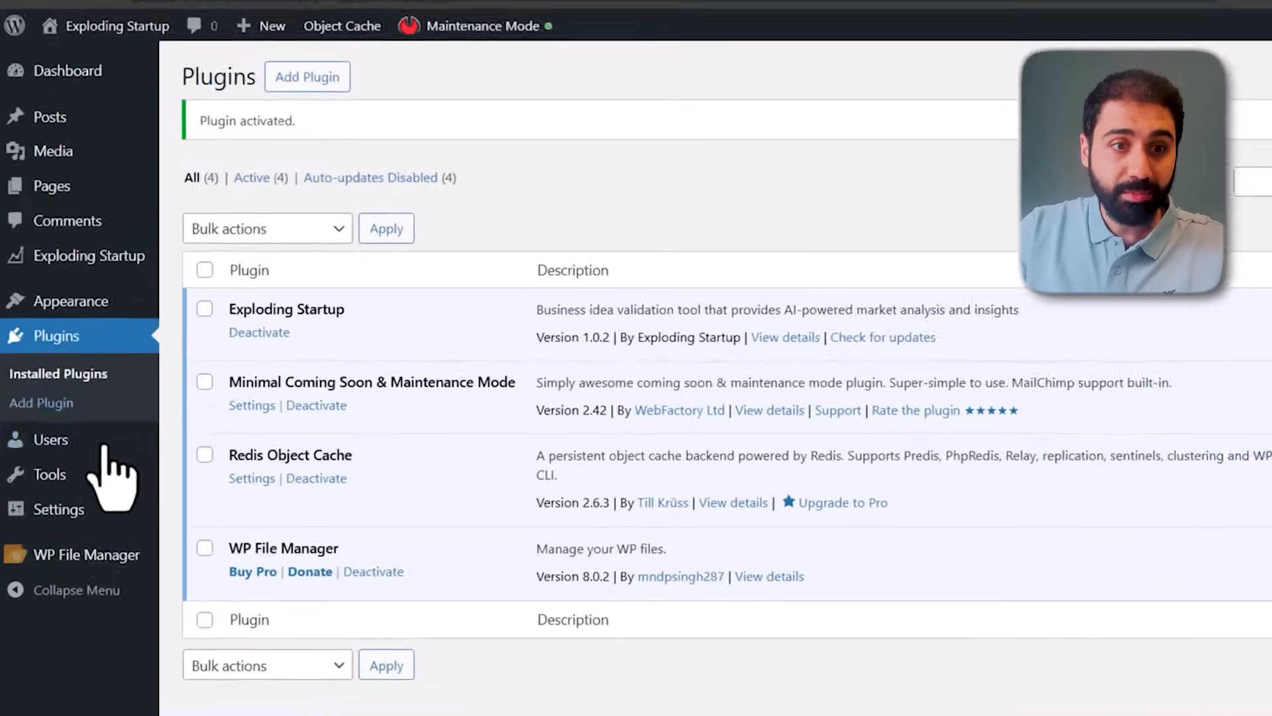
Step: Open wp-config.php from WP File Manager in the code editor
left_click(85, 569)
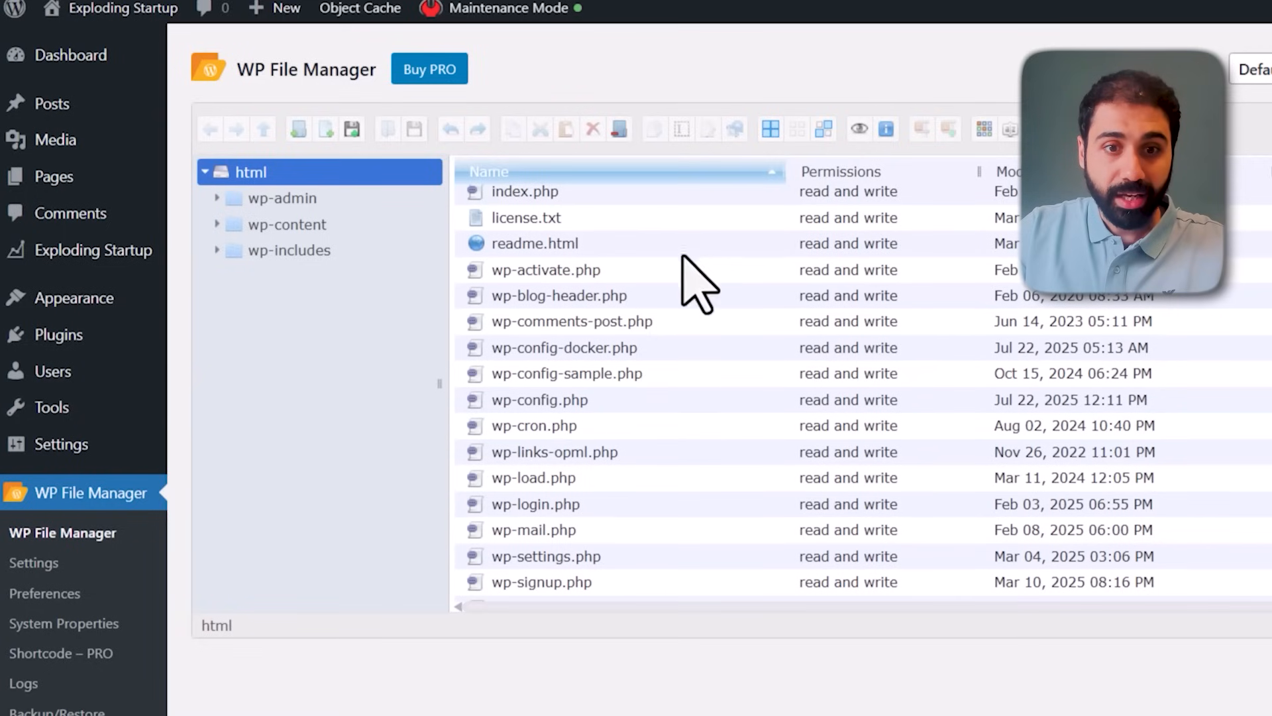
left_click(550, 401)
right_click(550, 403)
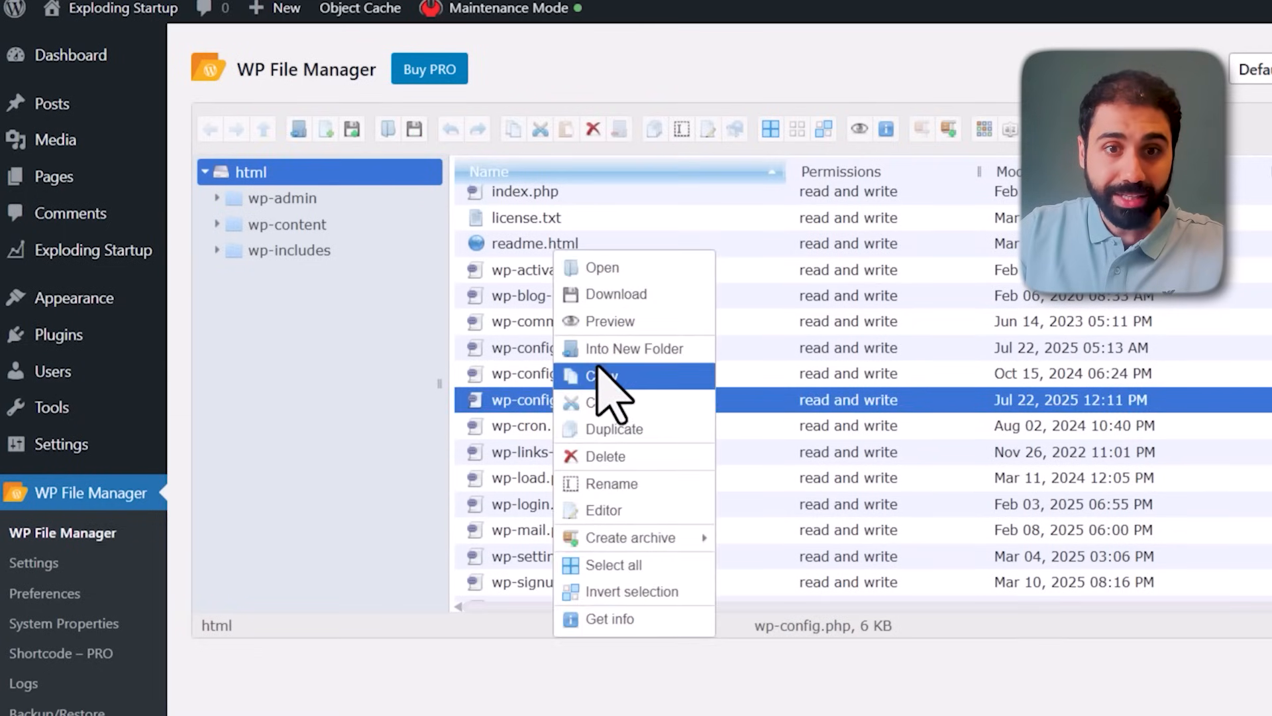
left_click(614, 509)
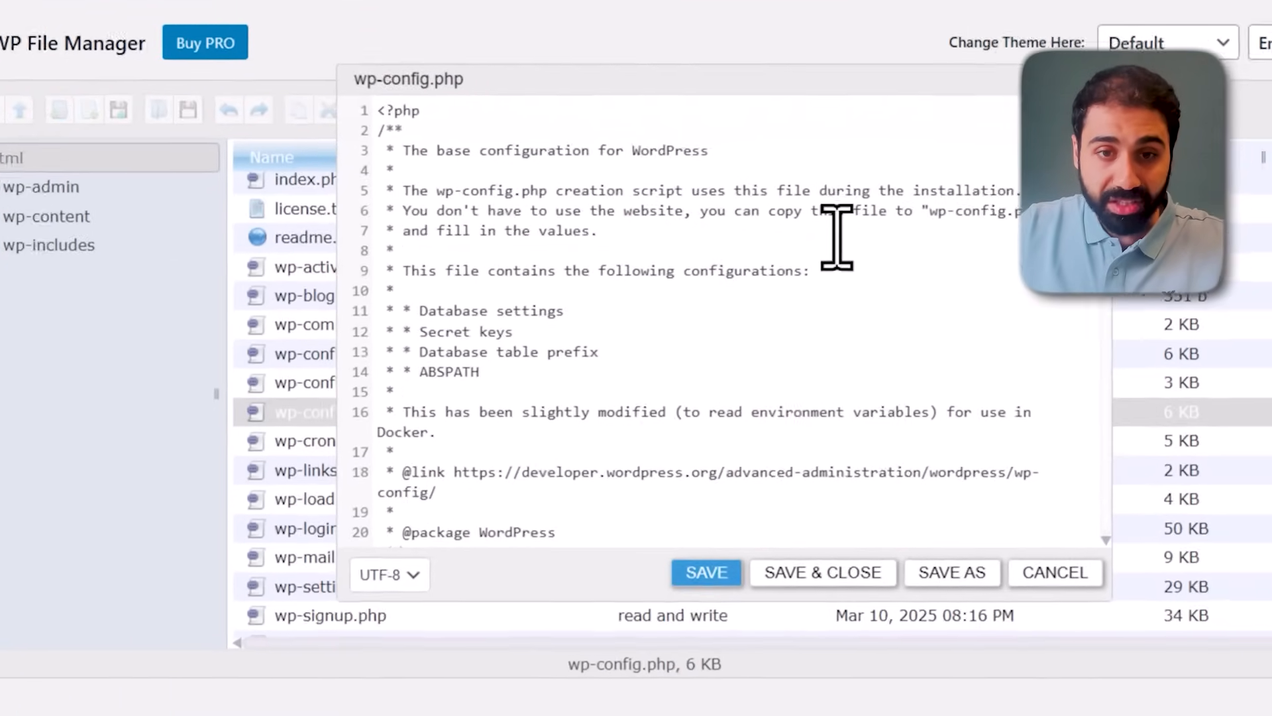
scroll(838, 235, "down", 2)
scroll(742, 233, "down", 4)
scroll(742, 234, "down", 4)
scroll(432, 355, "down", 1)
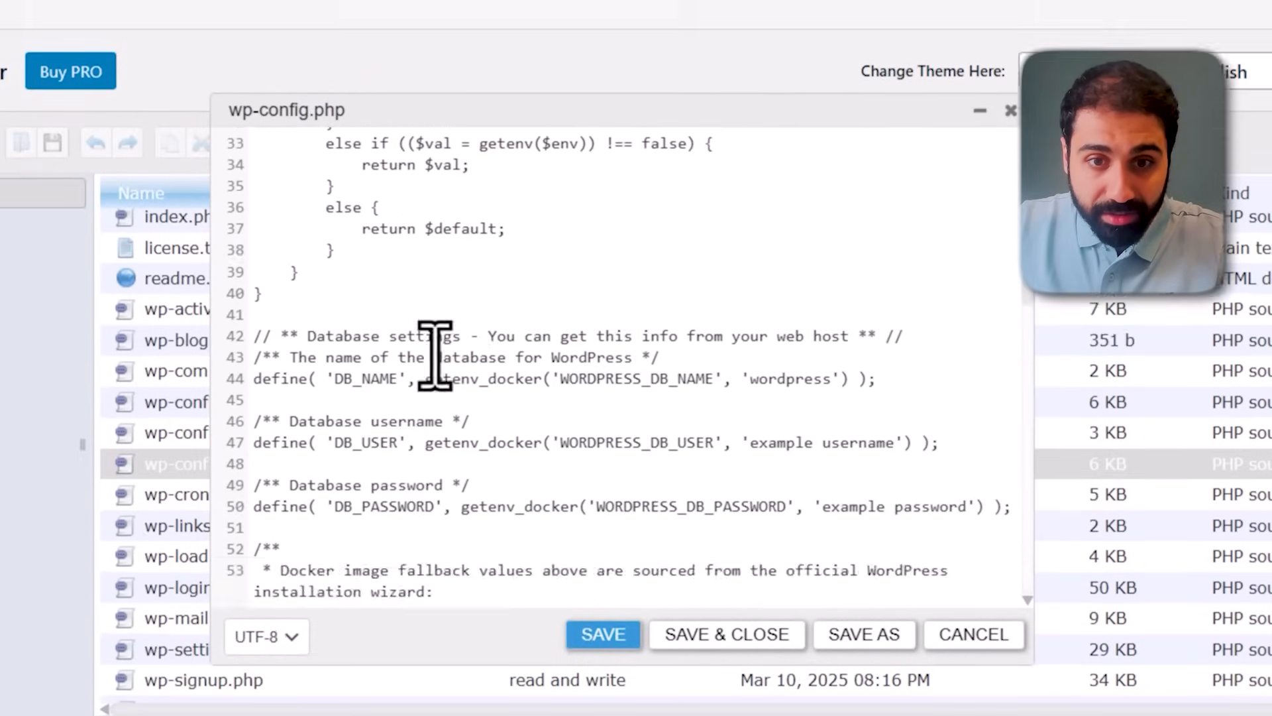
scroll(265, 432, "down", 15)
Step: Paste the Redis configuration block above the 'That's all, stop editing' comment
left_click_drag(281, 430, 562, 429)
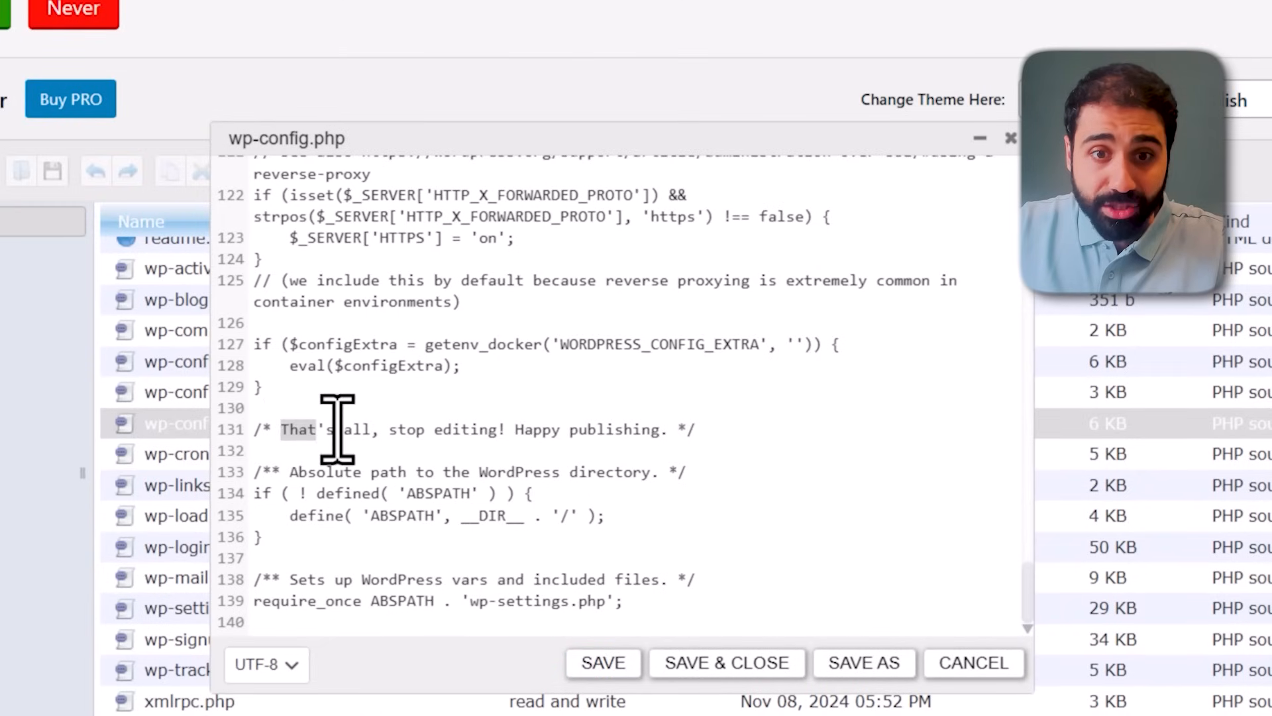
left_click(338, 393)
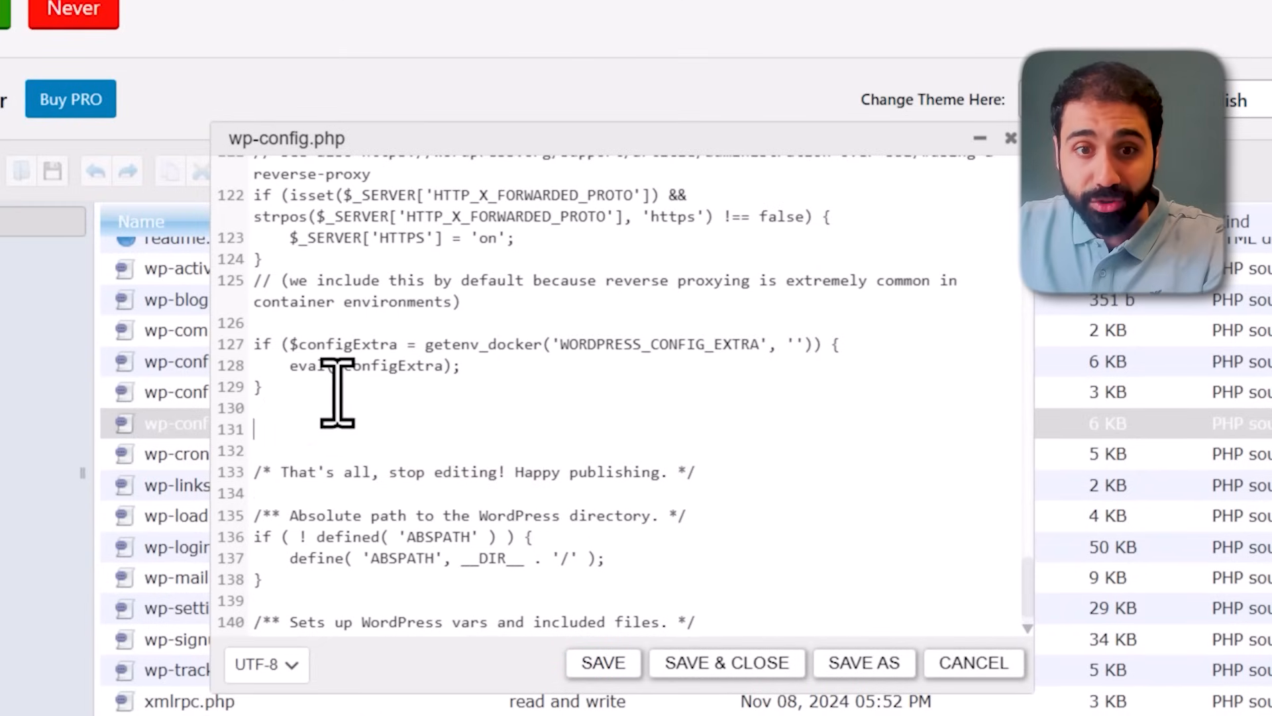
key("Return")
key("Return")
key("Return")
type("// Redis Configuration define('WP_REDIS_HOST', 'your-coolify-server-ip'); define('WP_REDIS_PORT', 5433); // Your assigned port define('WP_REDIS_DATABASE', 0); define('WP_REDIS_PASSWORD', 'your-redis-password'); // if assigned  // Optional: Set a custom prefix for easier identification in RedisInsight define('WP_REDIS_PREFIX', 'mysite:');")
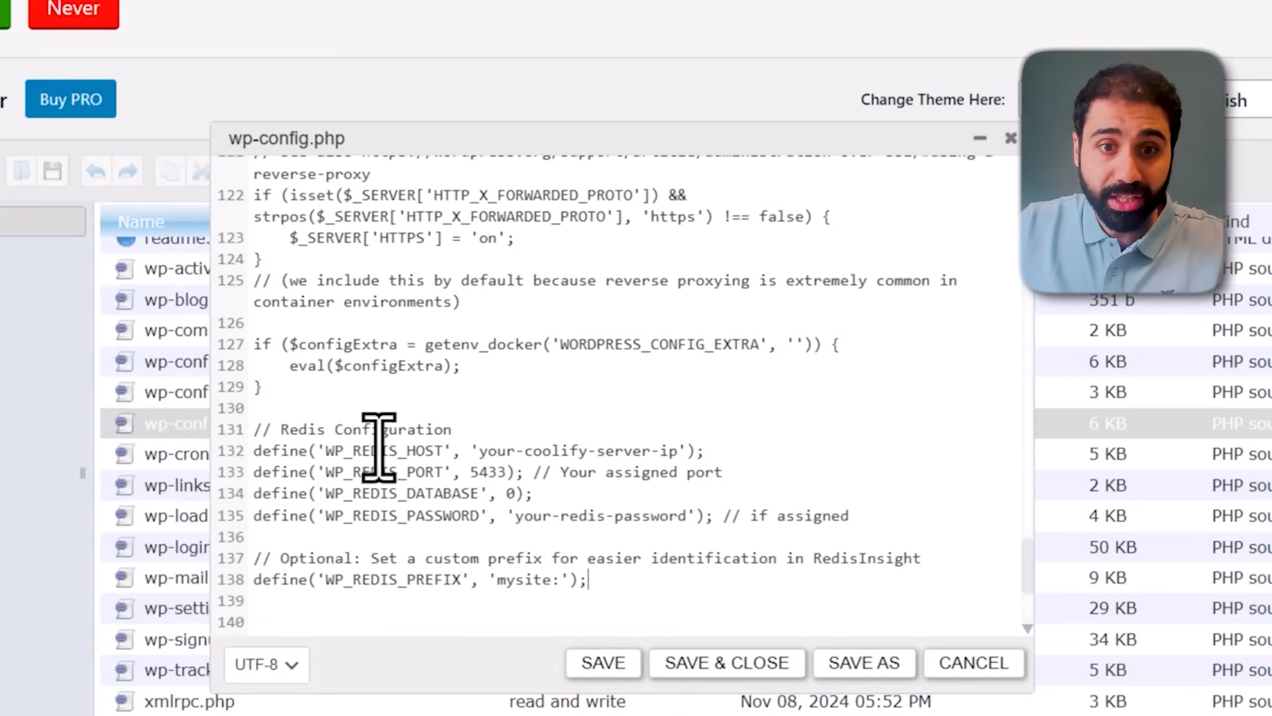
scroll(391, 427, "down", 5)
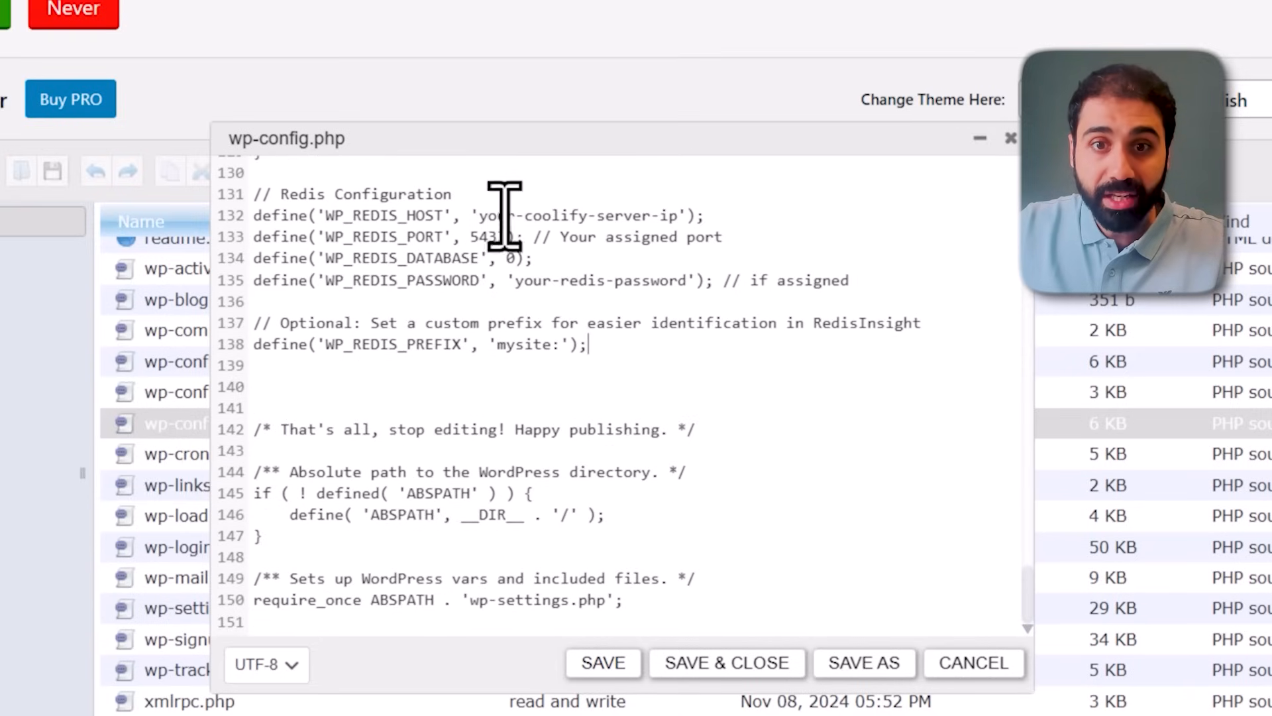
Step: Replace the placeholder host and password with the real values and port 6379, then save and close
left_click_drag(479, 215, 558, 214)
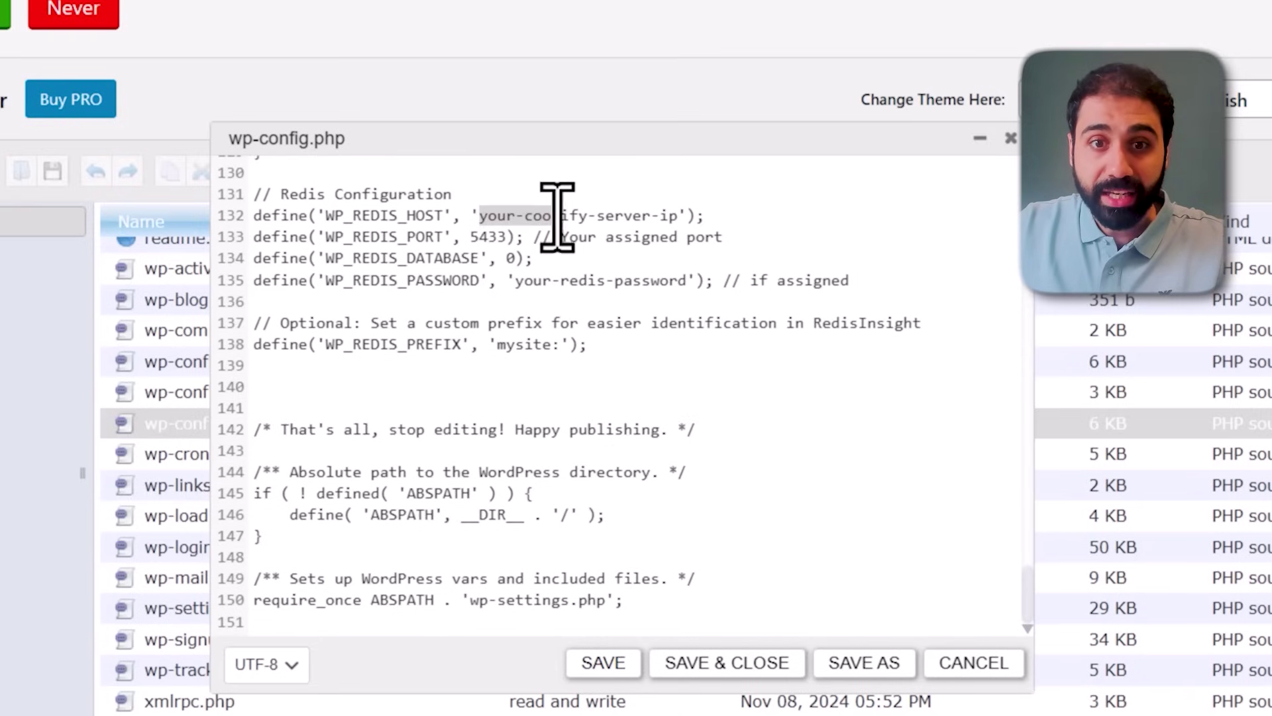
left_click(498, 235)
left_click_drag(515, 280, 606, 281)
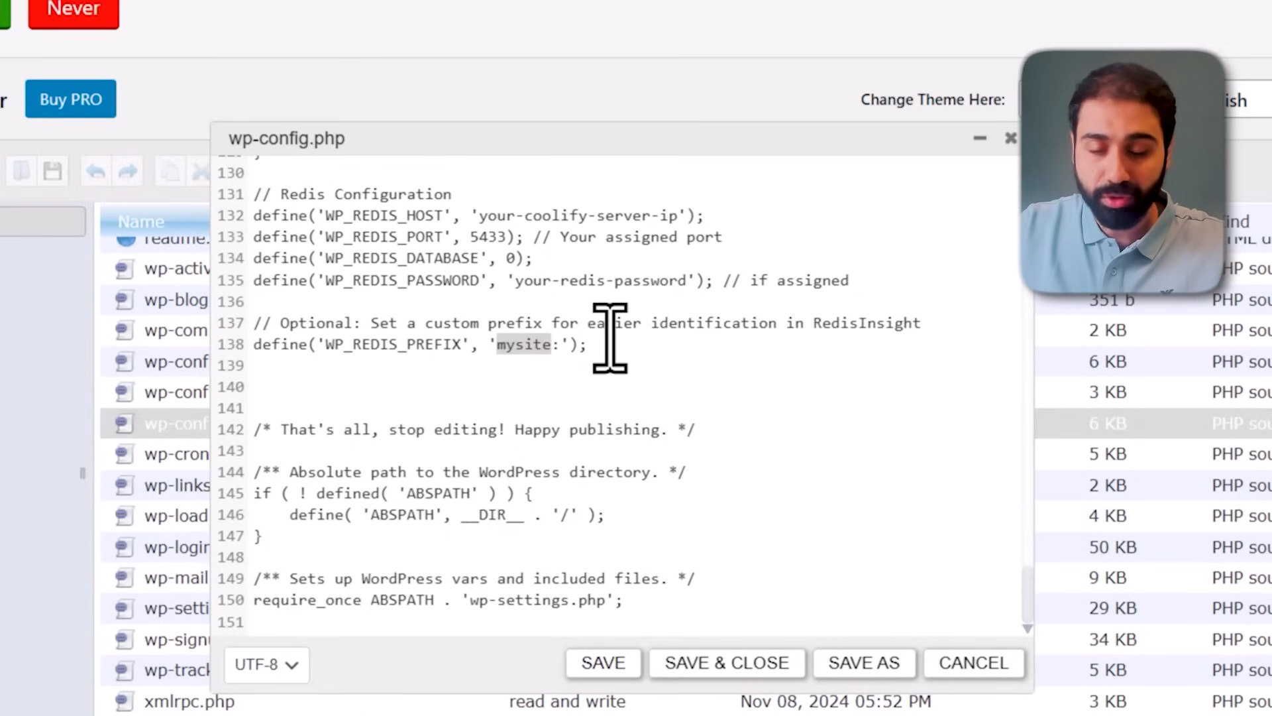
type("eb")
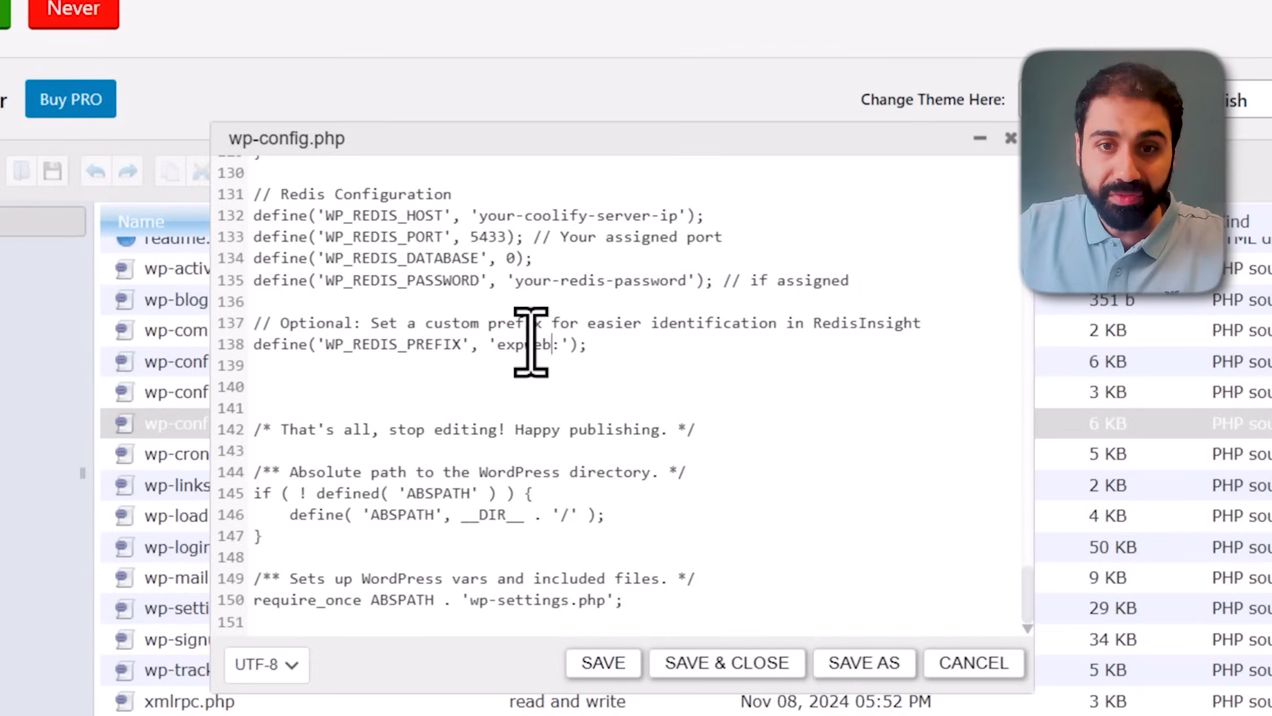
scroll(630, 378, "up", 2)
left_click_drag(849, 407, 239, 344)
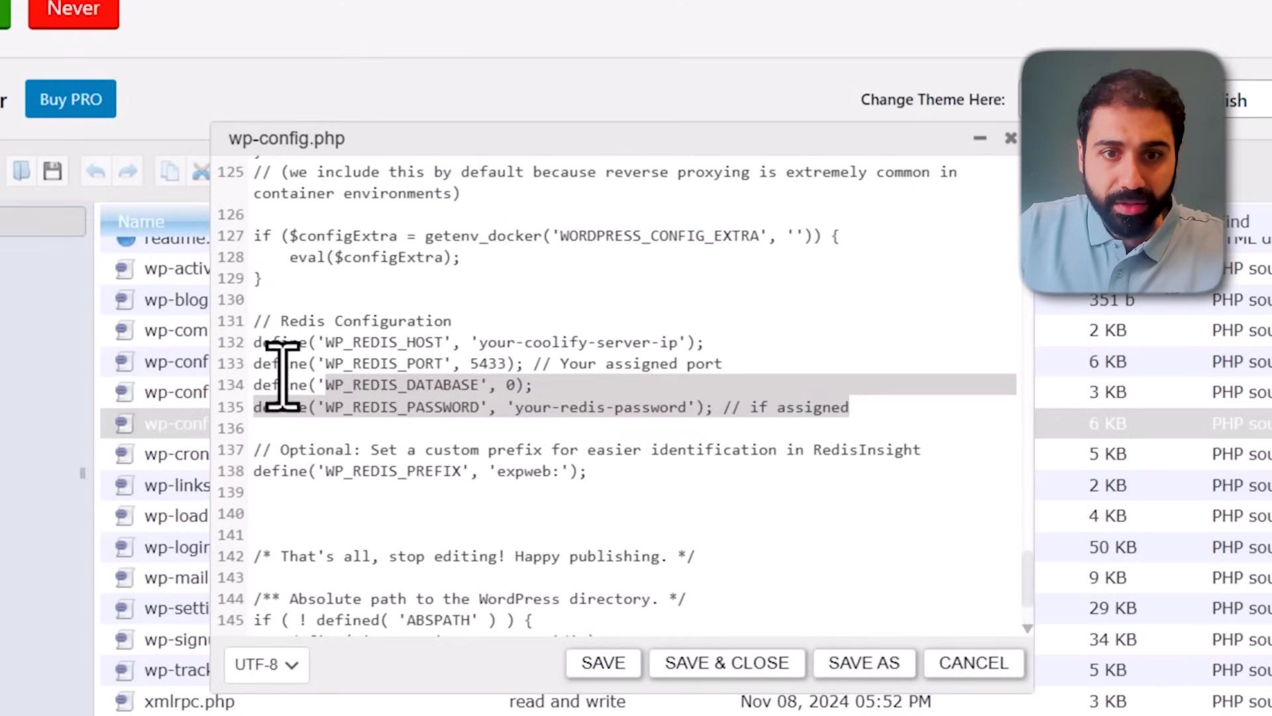
key("ctrl+v")
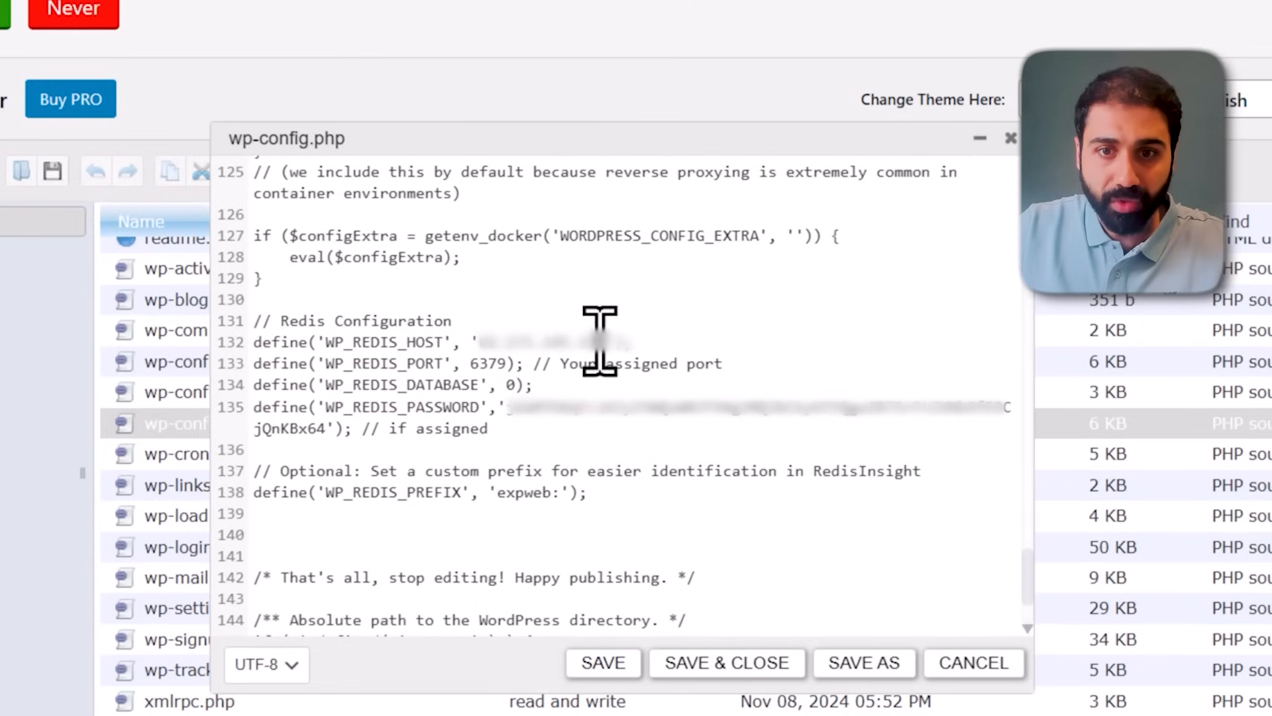
left_click(726, 662)
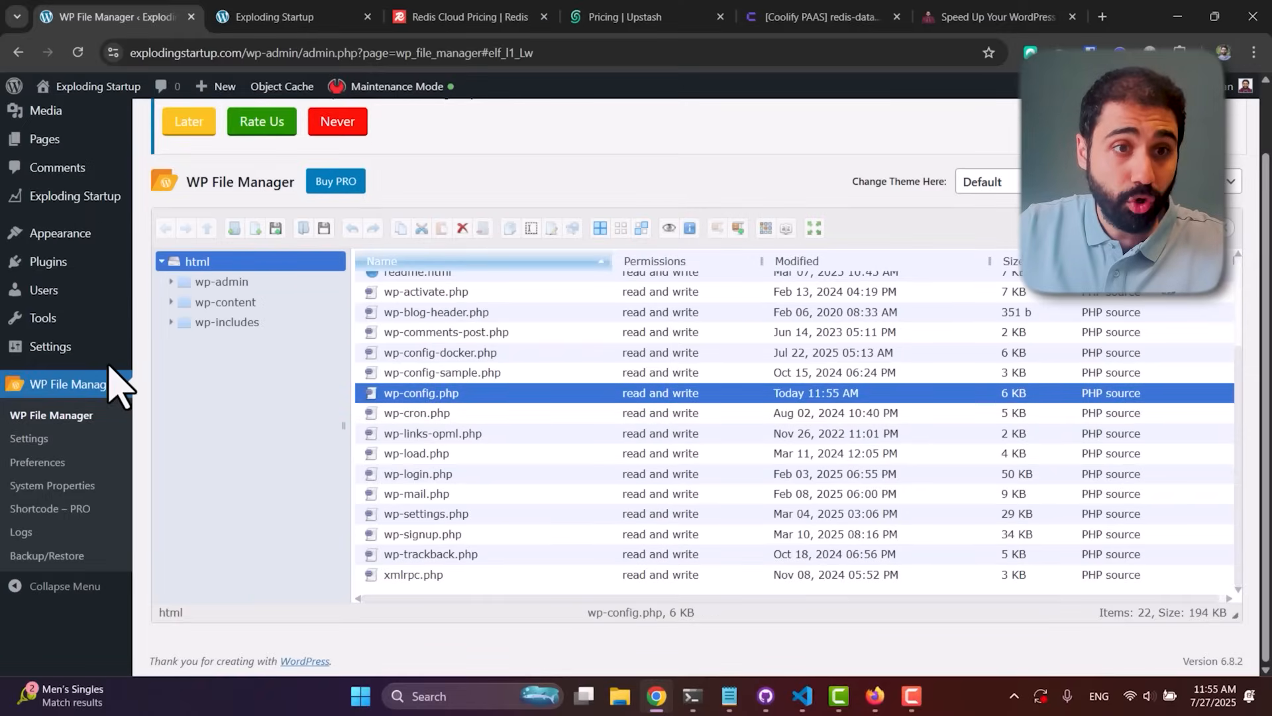
mouse_move(83, 339)
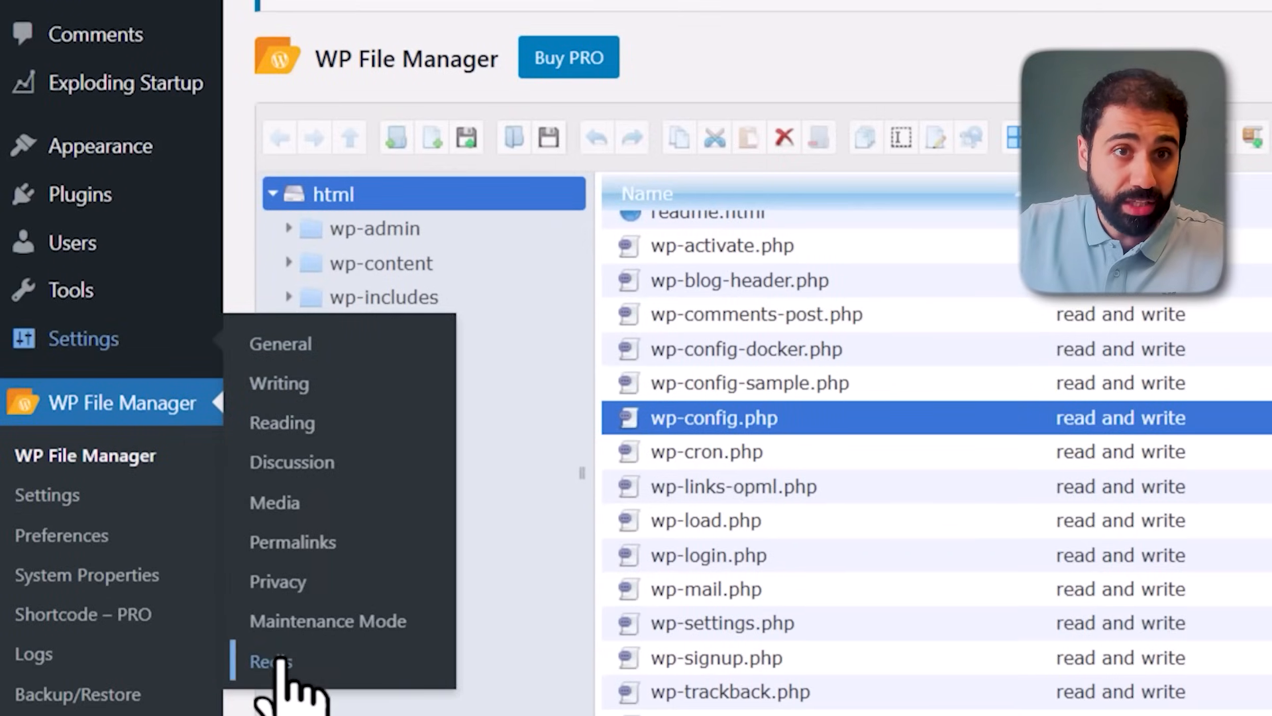
Step: Enable the object cache in Settings > Redis so it reports Connected, then view its metrics
left_click(159, 537)
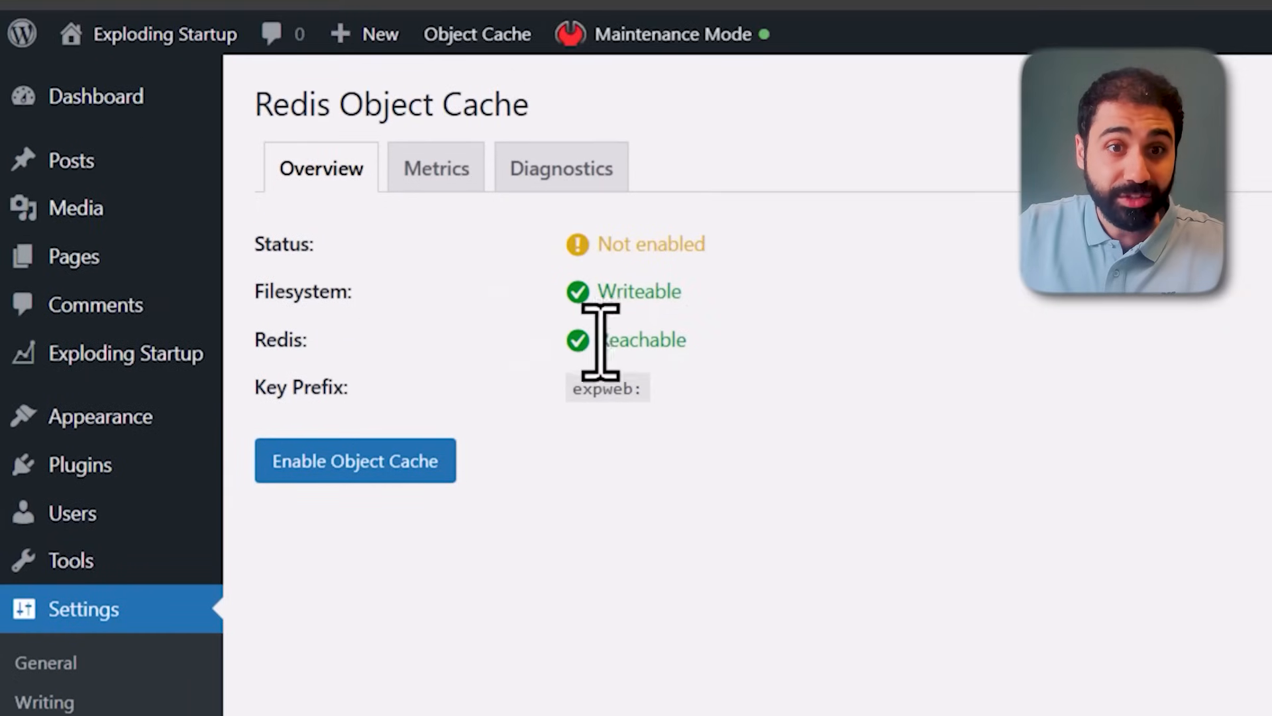
double_click(606, 343)
left_click(719, 379)
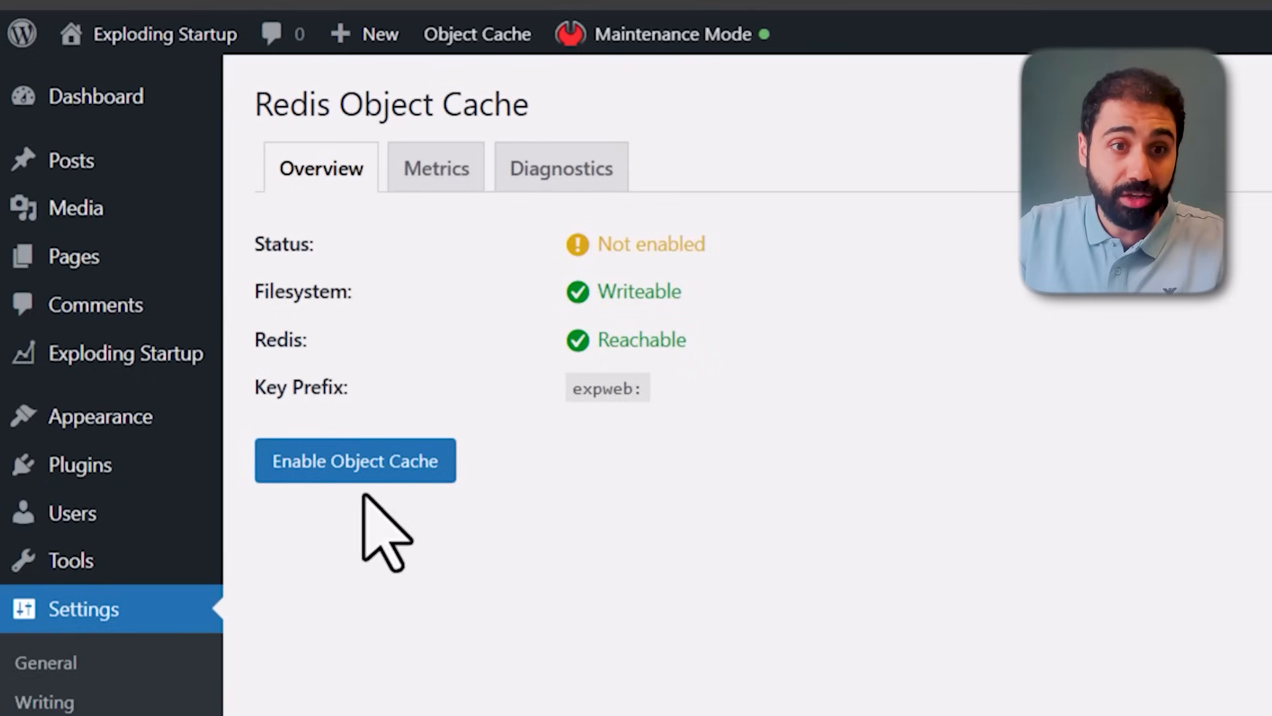
left_click(355, 476)
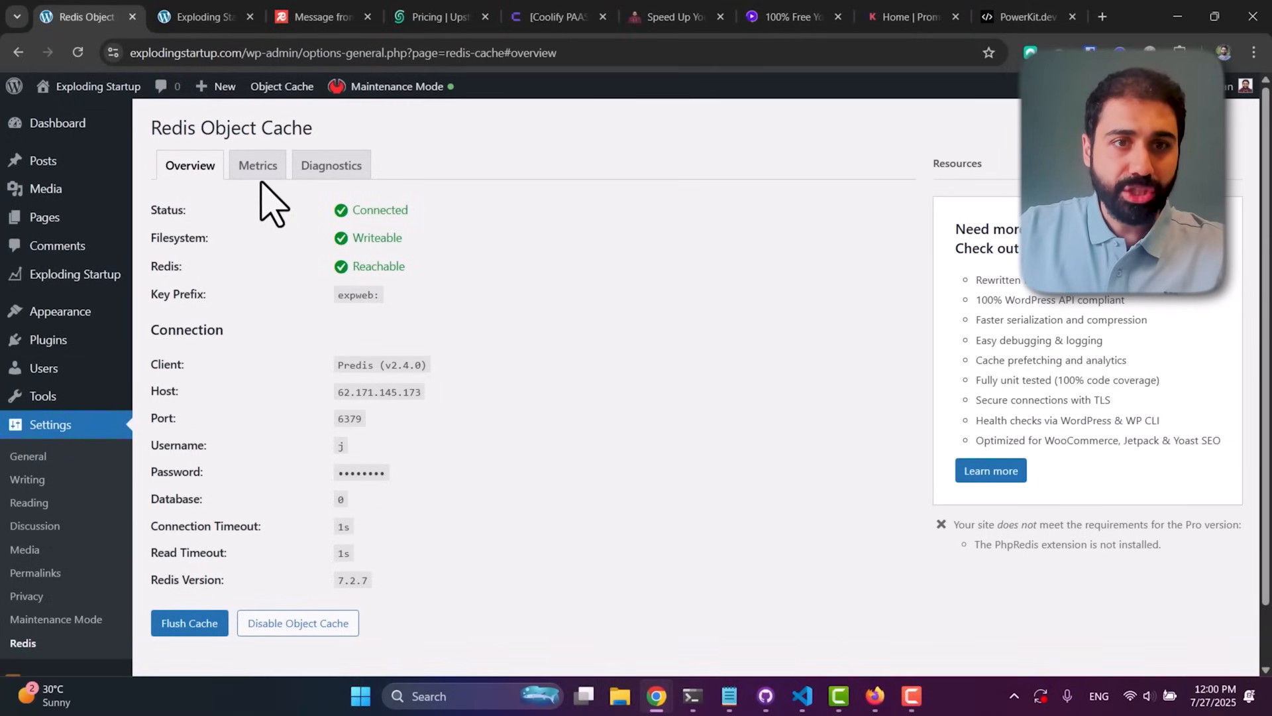
left_click(258, 167)
mouse_move(552, 344)
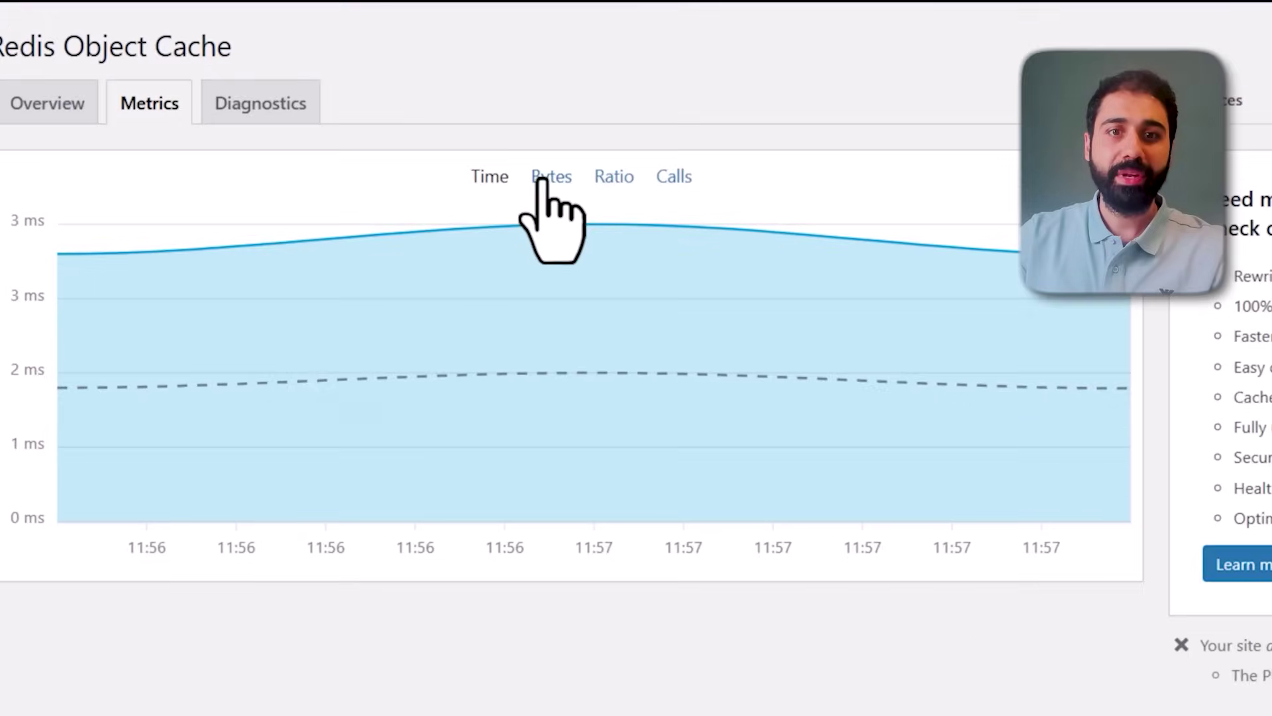
Step: Switch the metrics chart to Bytes and then to Calls
left_click(524, 214)
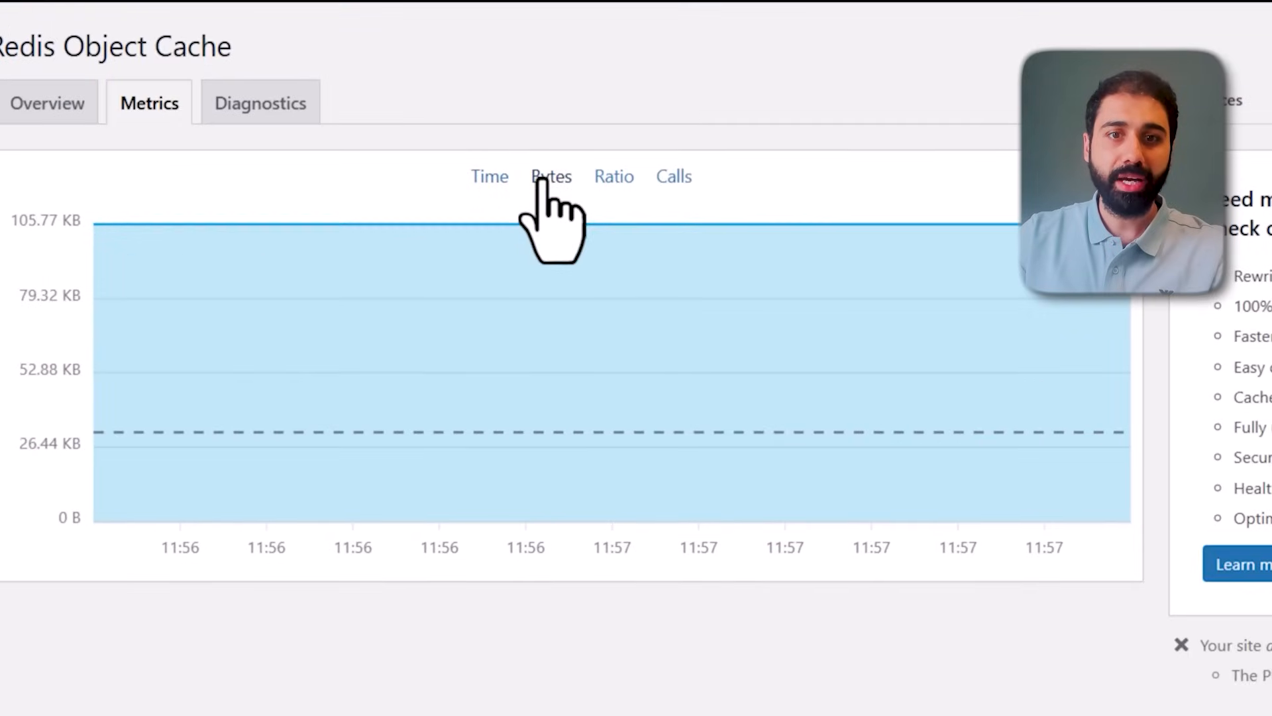
left_click(606, 214)
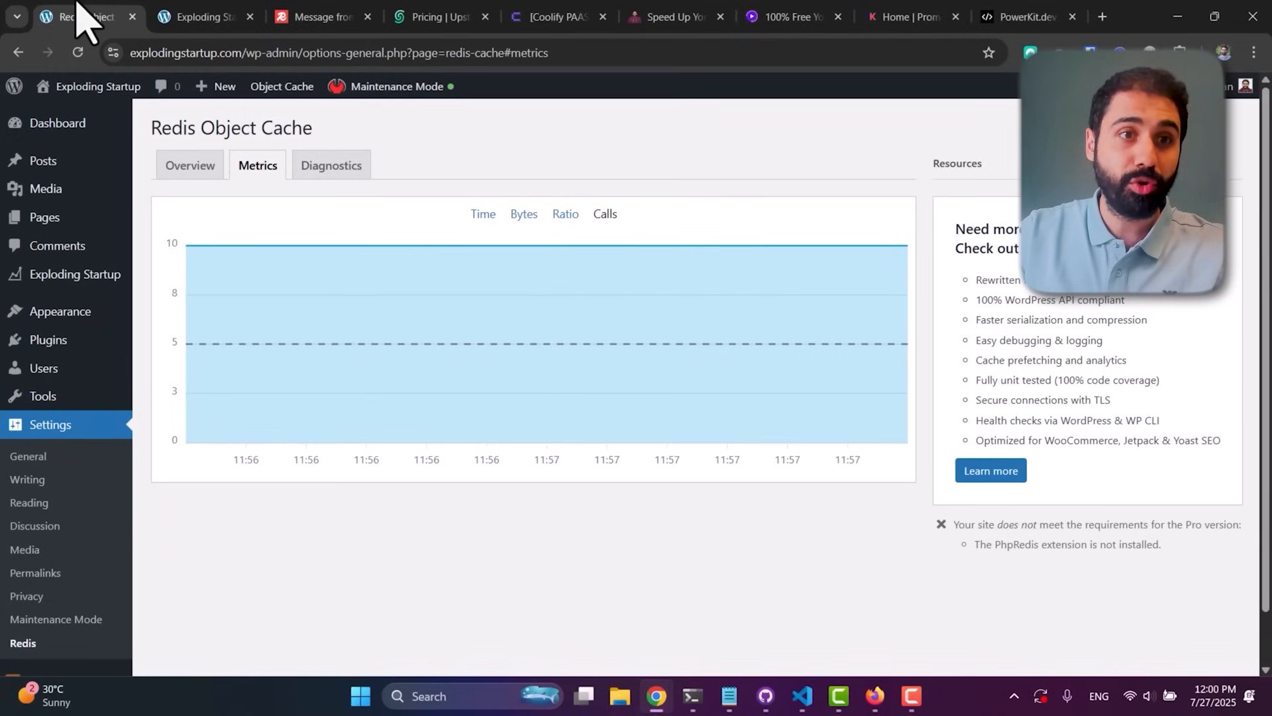
left_click(795, 16)
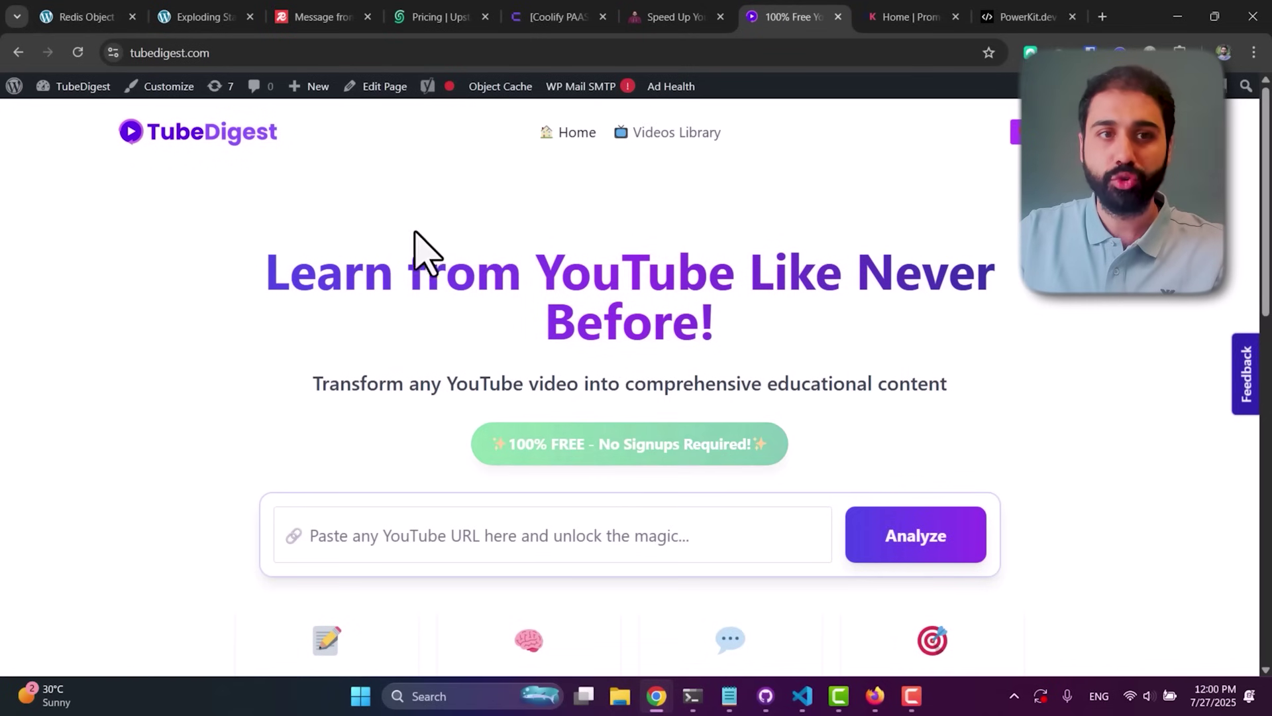
left_click(875, 16)
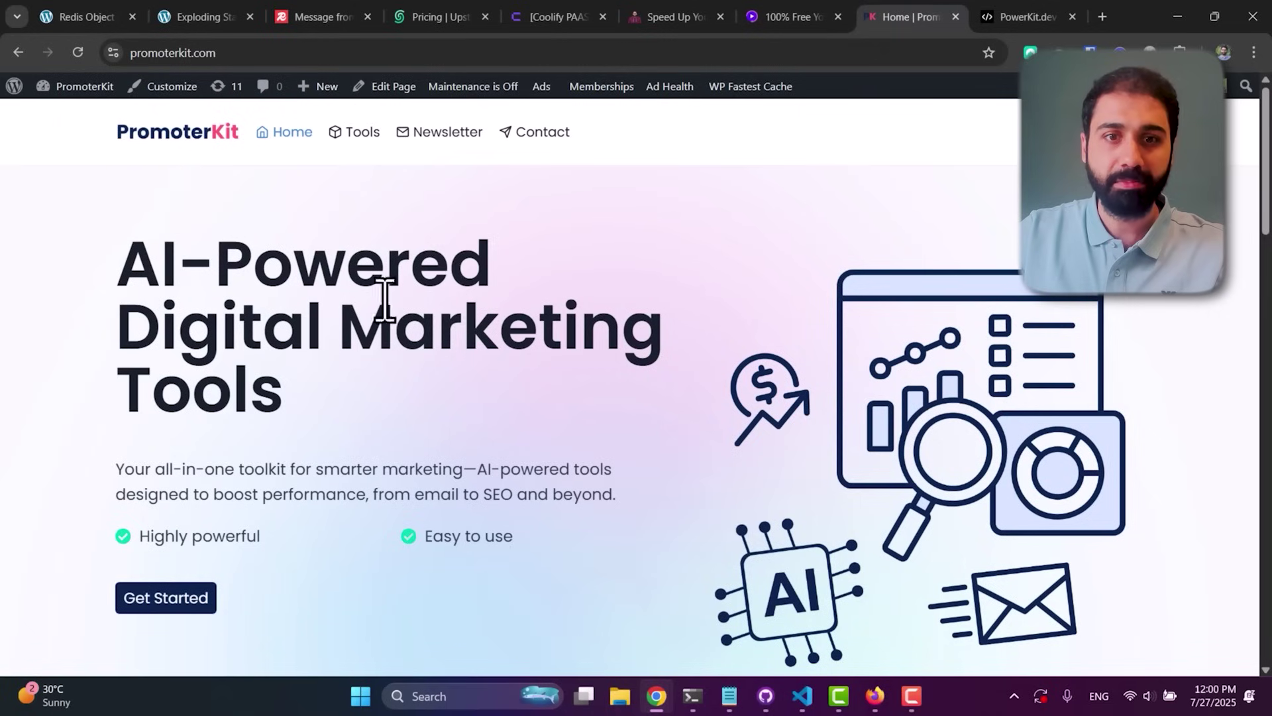
left_click(1049, 16)
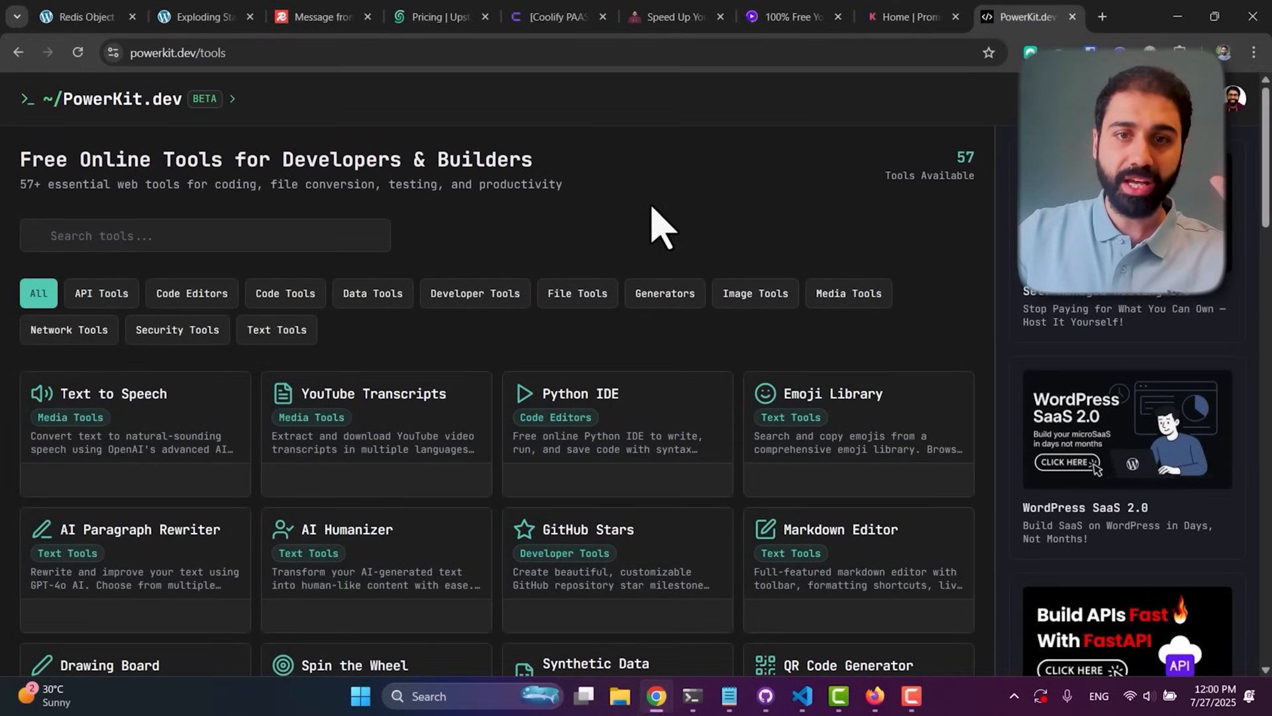
left_click(910, 17)
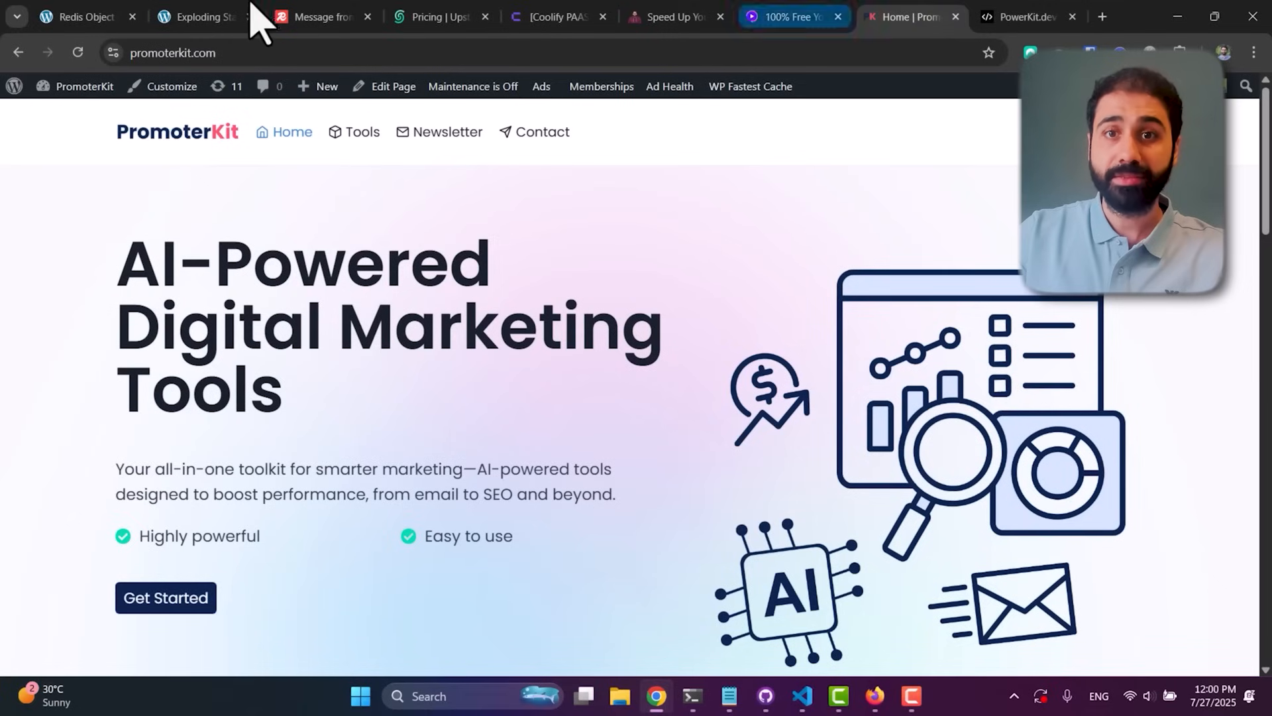
left_click(88, 17)
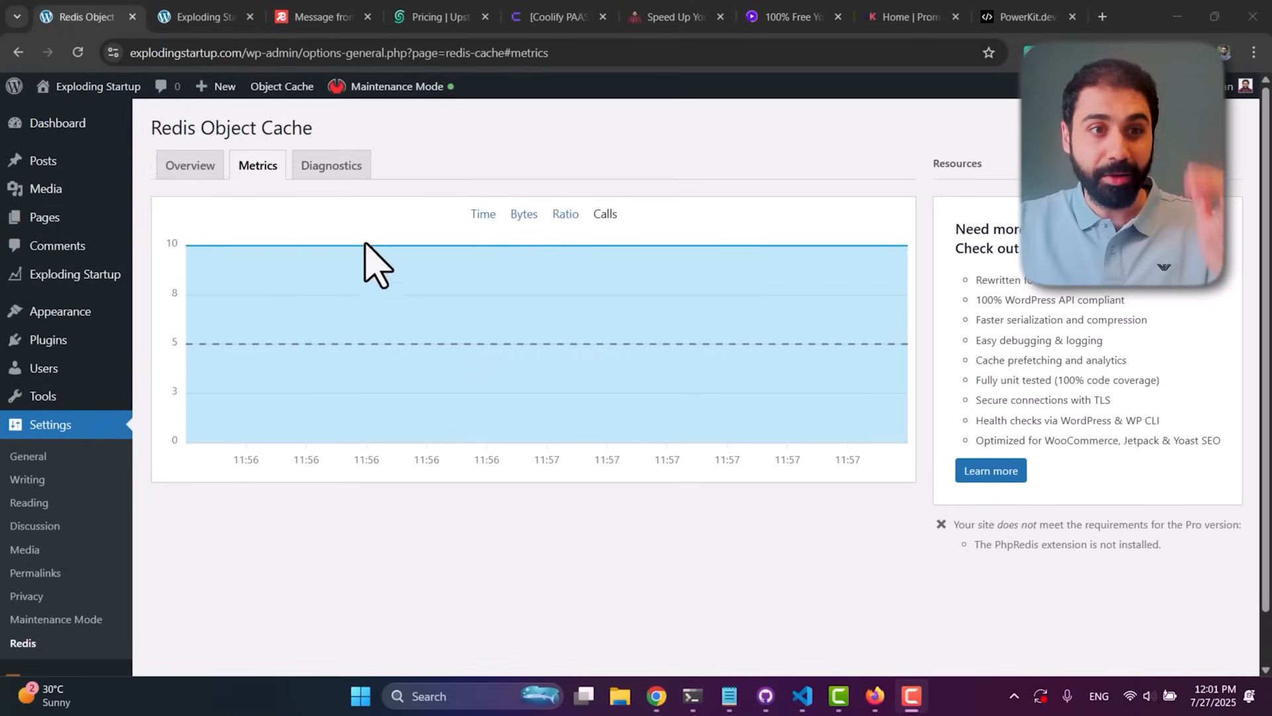
mouse_move(62, 334)
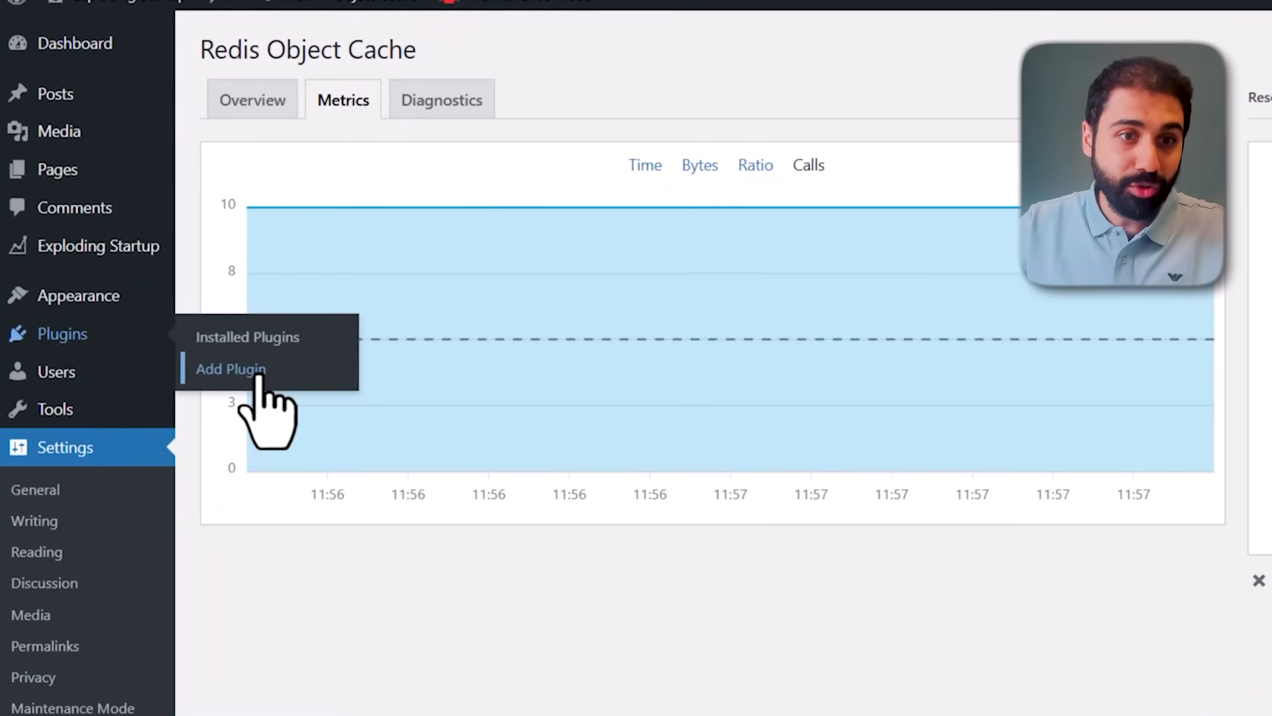
Step: Find WP Fastest Cache in Add Plugins and install and activate it
left_click(261, 376)
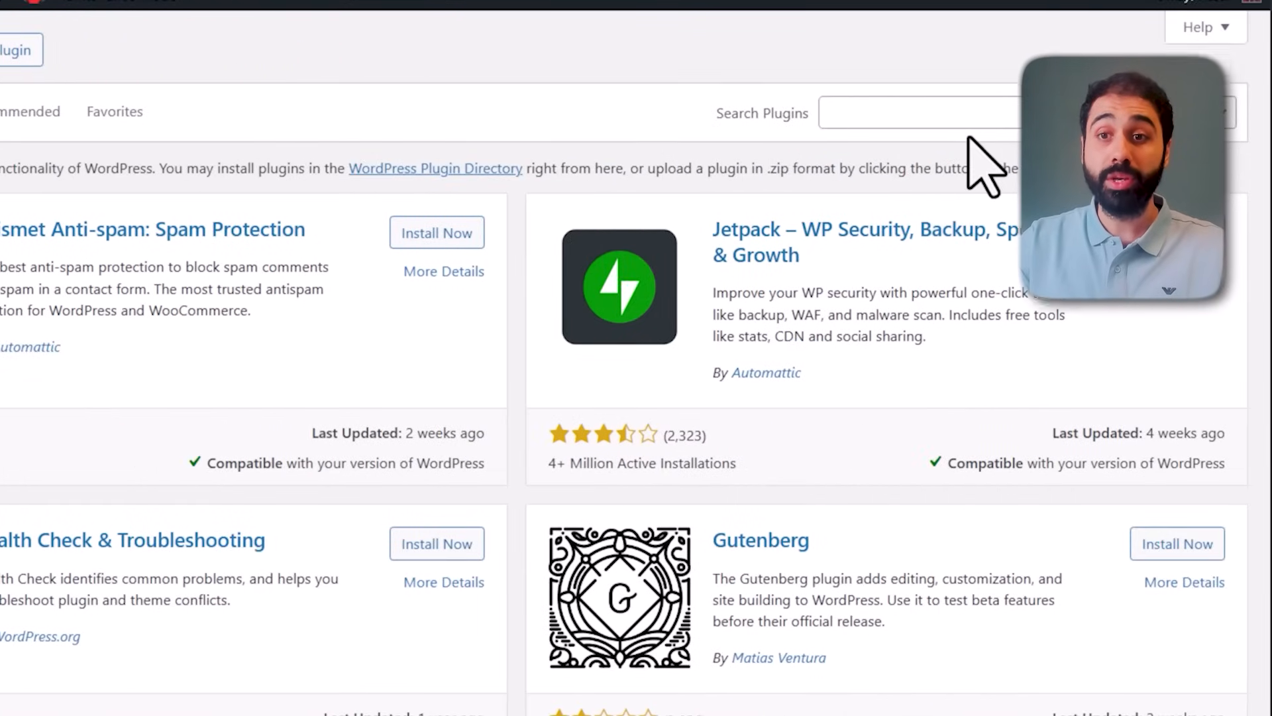
left_click(965, 114)
type("wp")
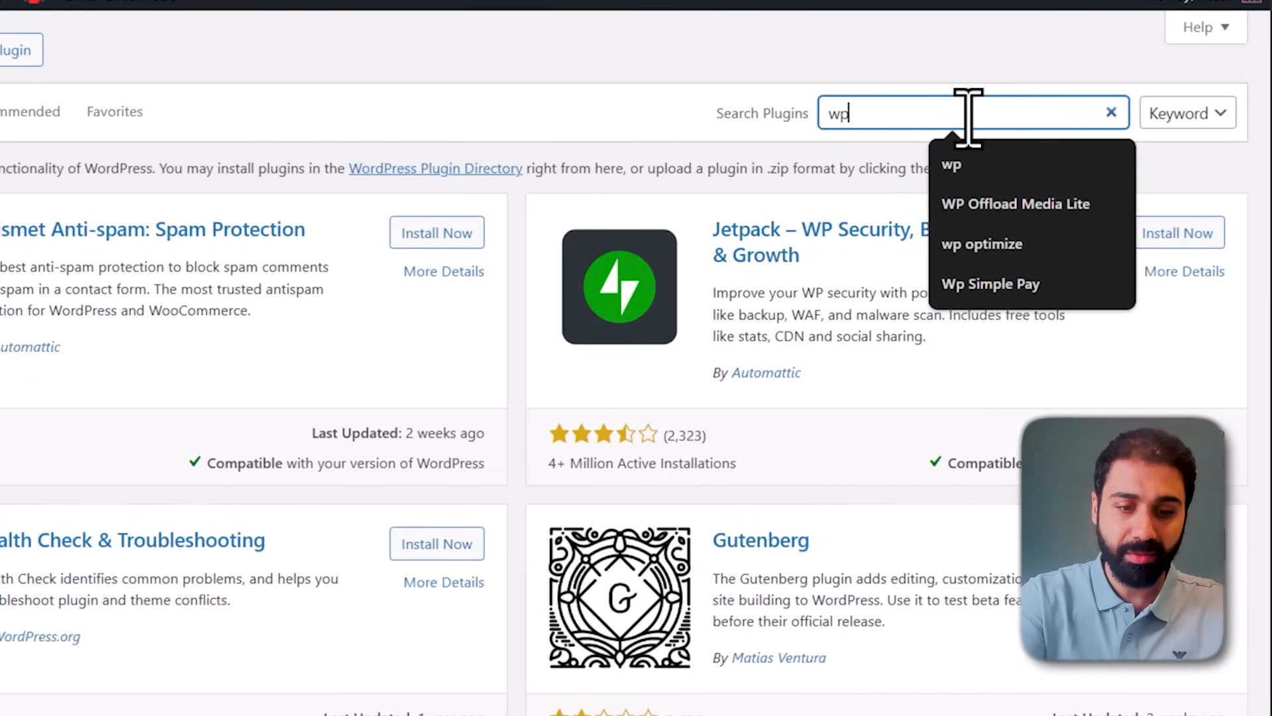
type("fast")
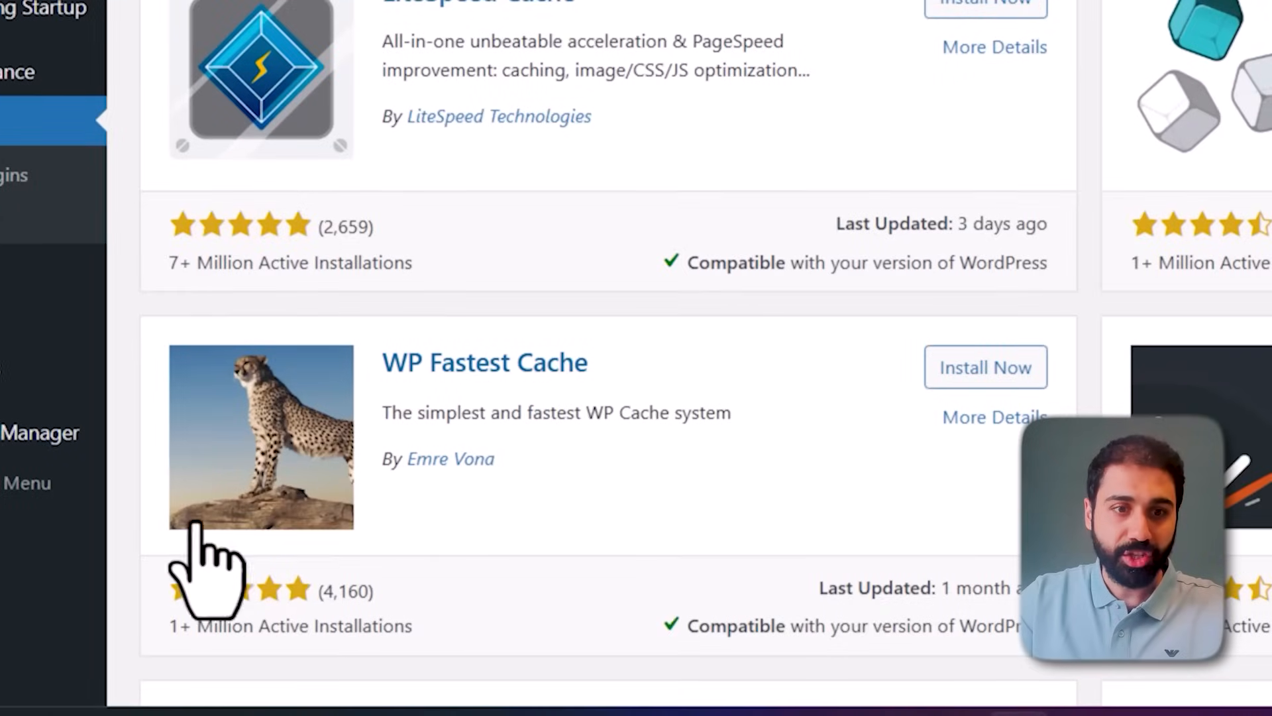
left_click_drag(289, 478, 483, 476)
left_click(736, 363)
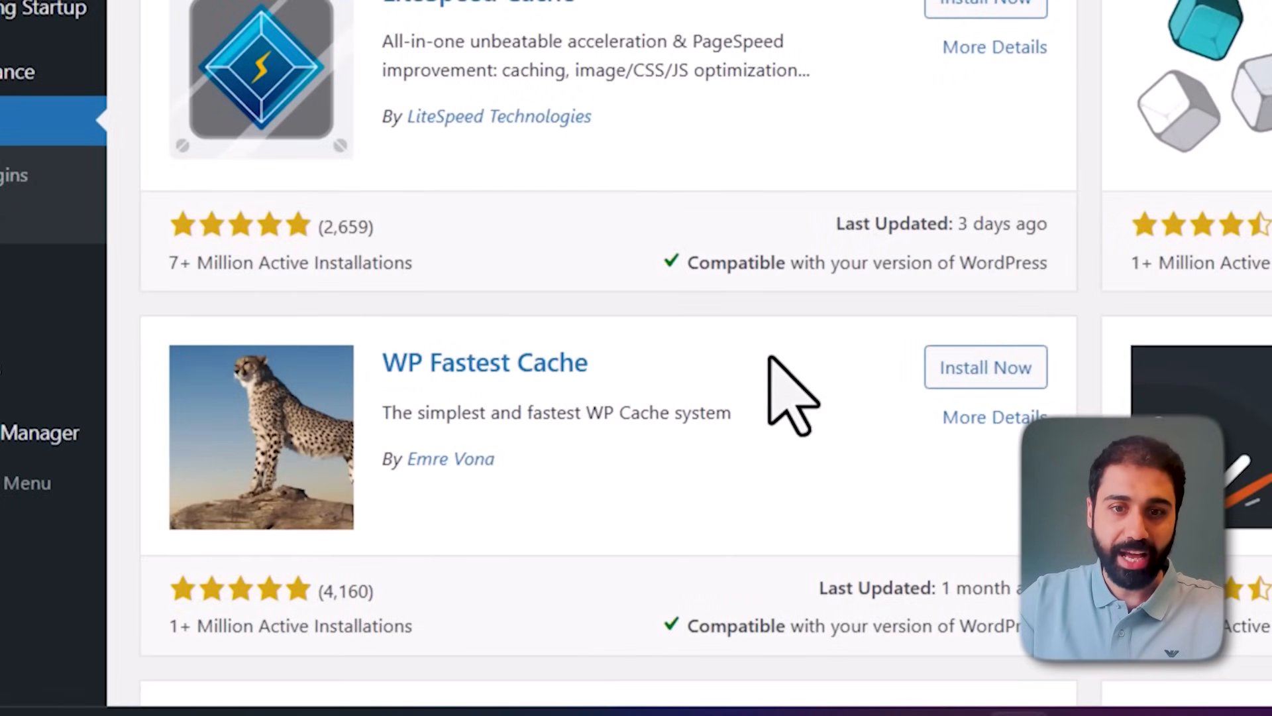
left_click(954, 366)
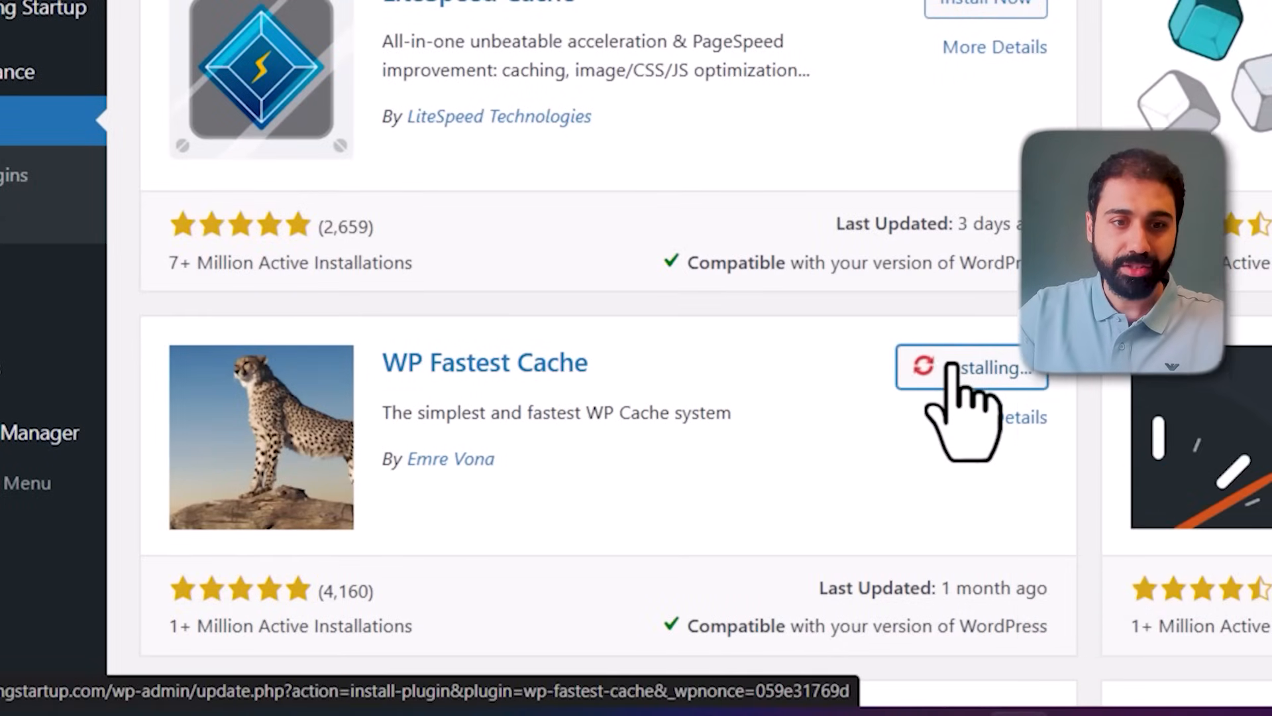
left_click(992, 349)
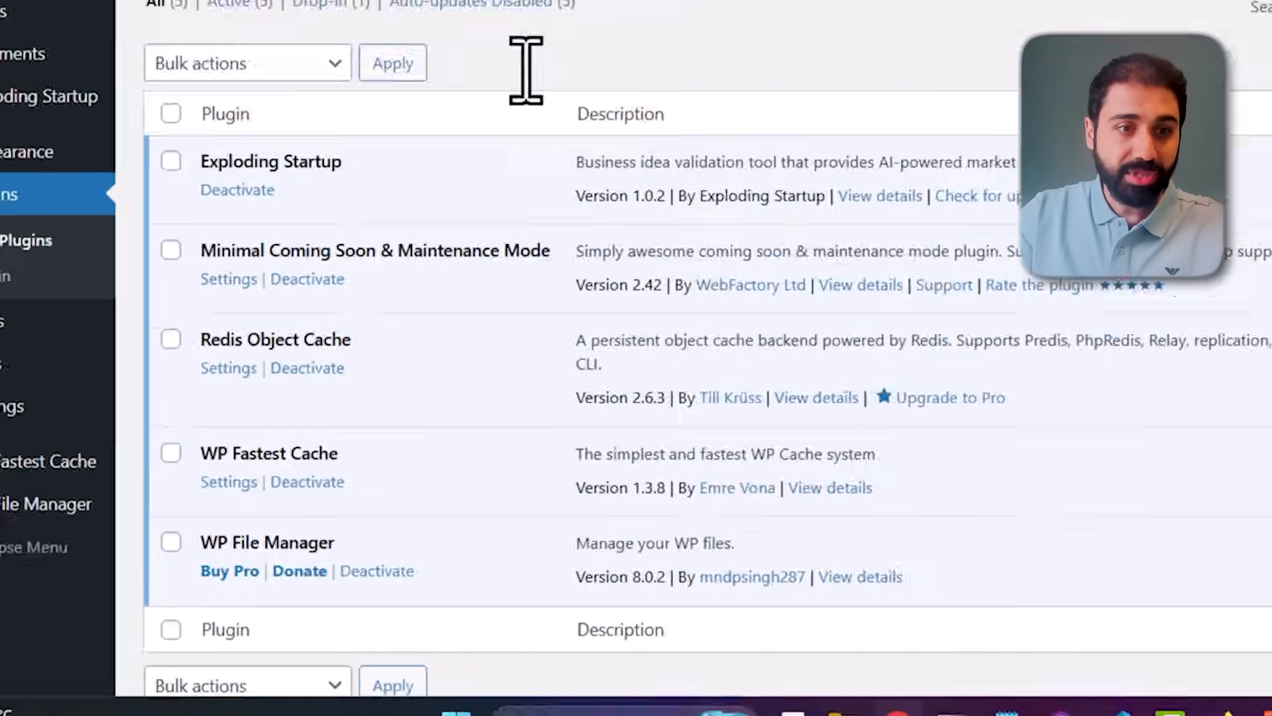
Step: Save WP Fastest Cache with caching, gzip and browser caching on, then return to the Redis article
left_click(42, 525)
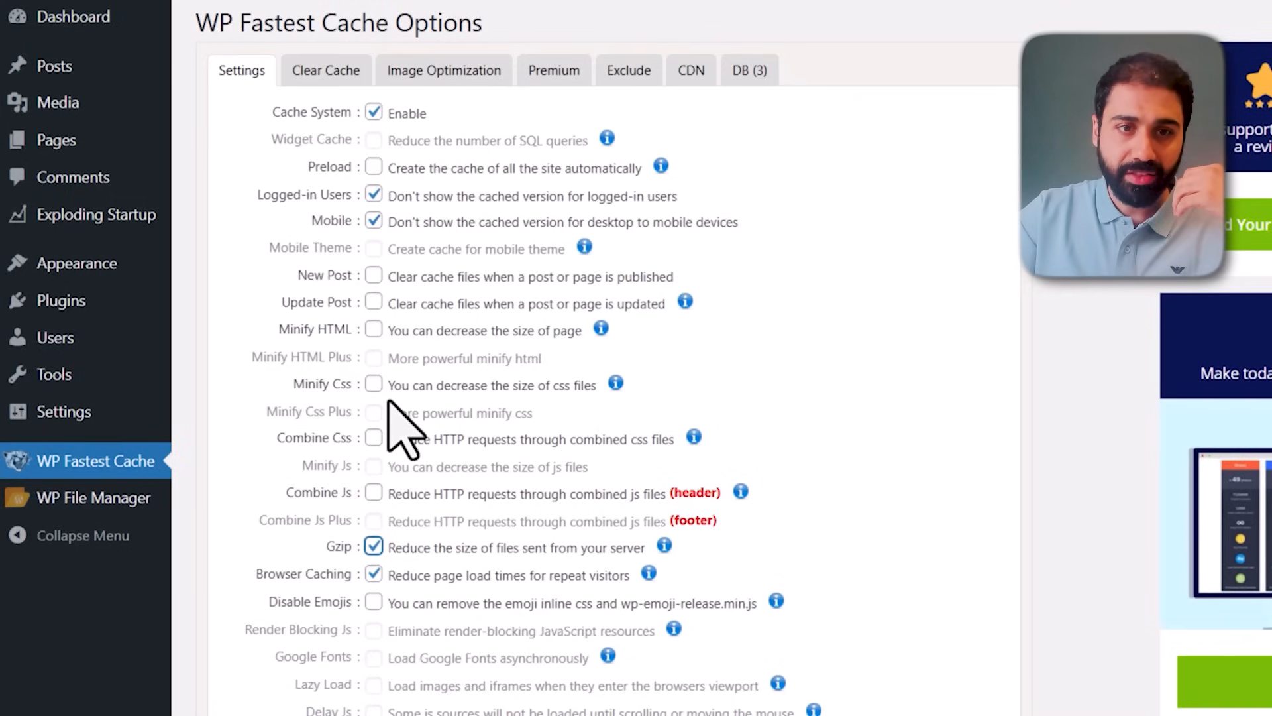
scroll(436, 413, "down", 2)
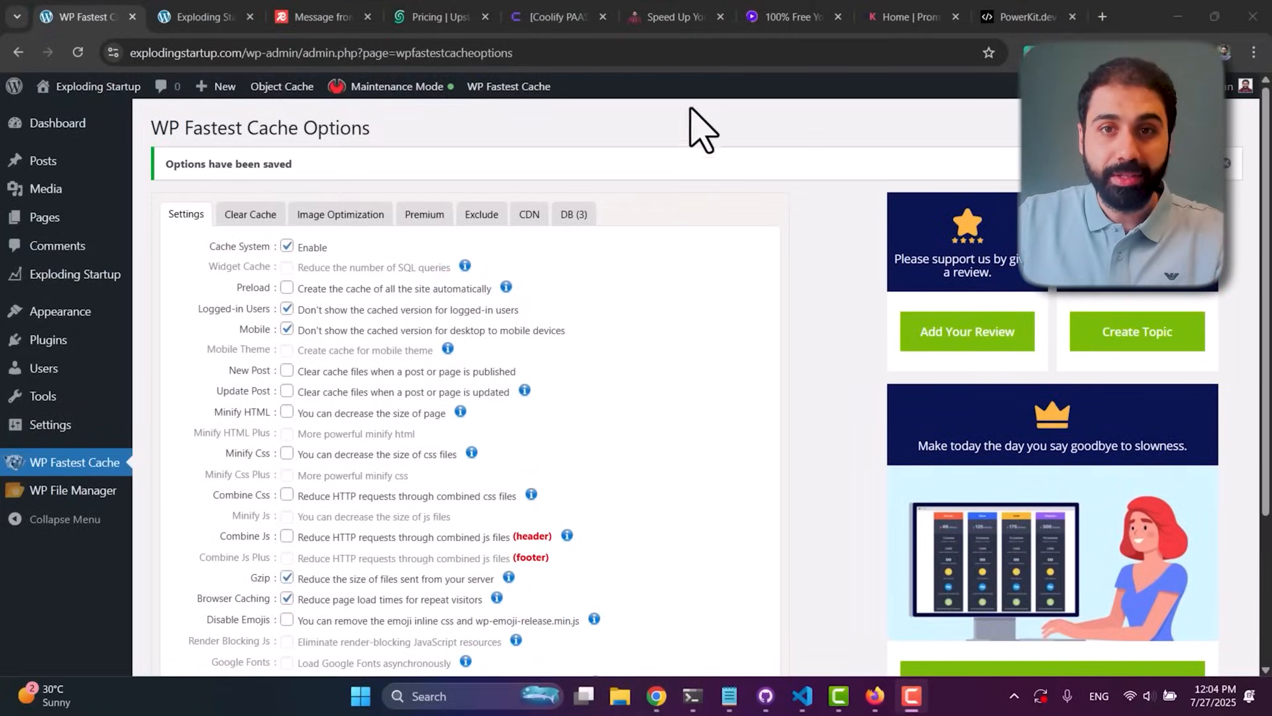
left_click(676, 17)
mouse_move(1267, 333)
left_mouse_down()
mouse_move(1267, 179)
mouse_move(1256, 426)
left_mouse_up()
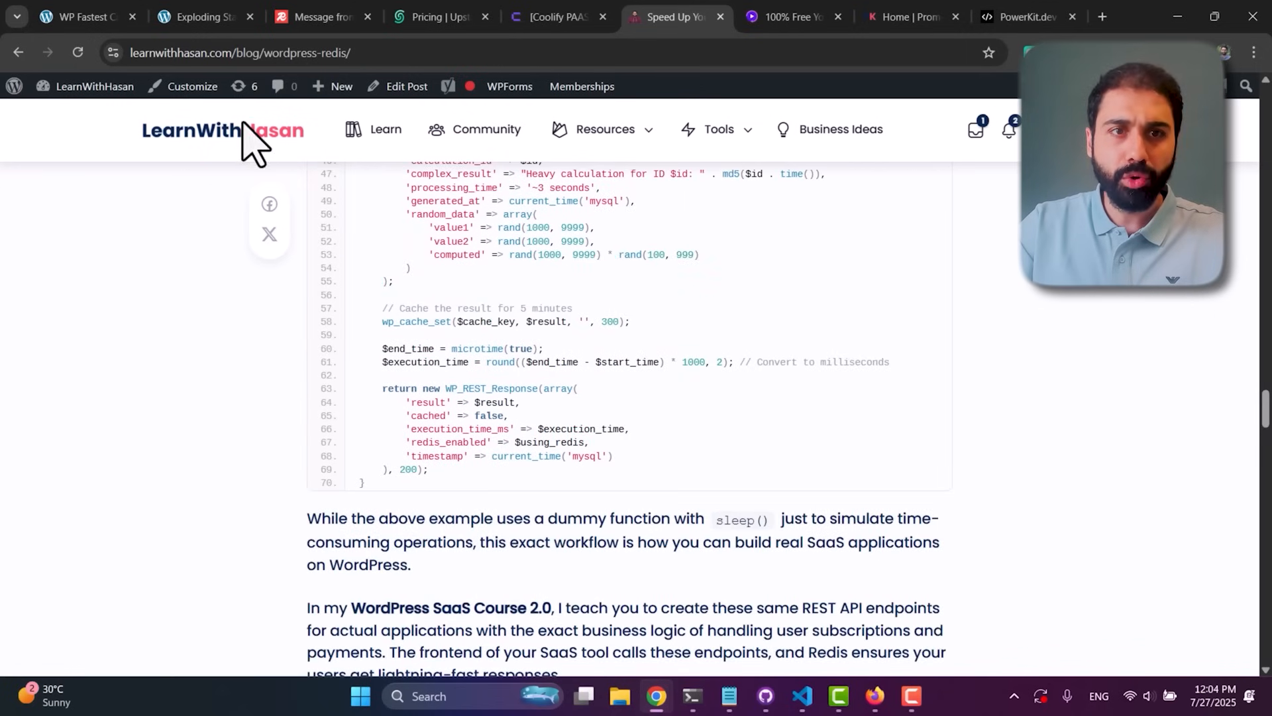
Step: Browse the Learn courses and WordPress SaaS 2.0 page, then return to WP Fastest Cache options
left_click(380, 131)
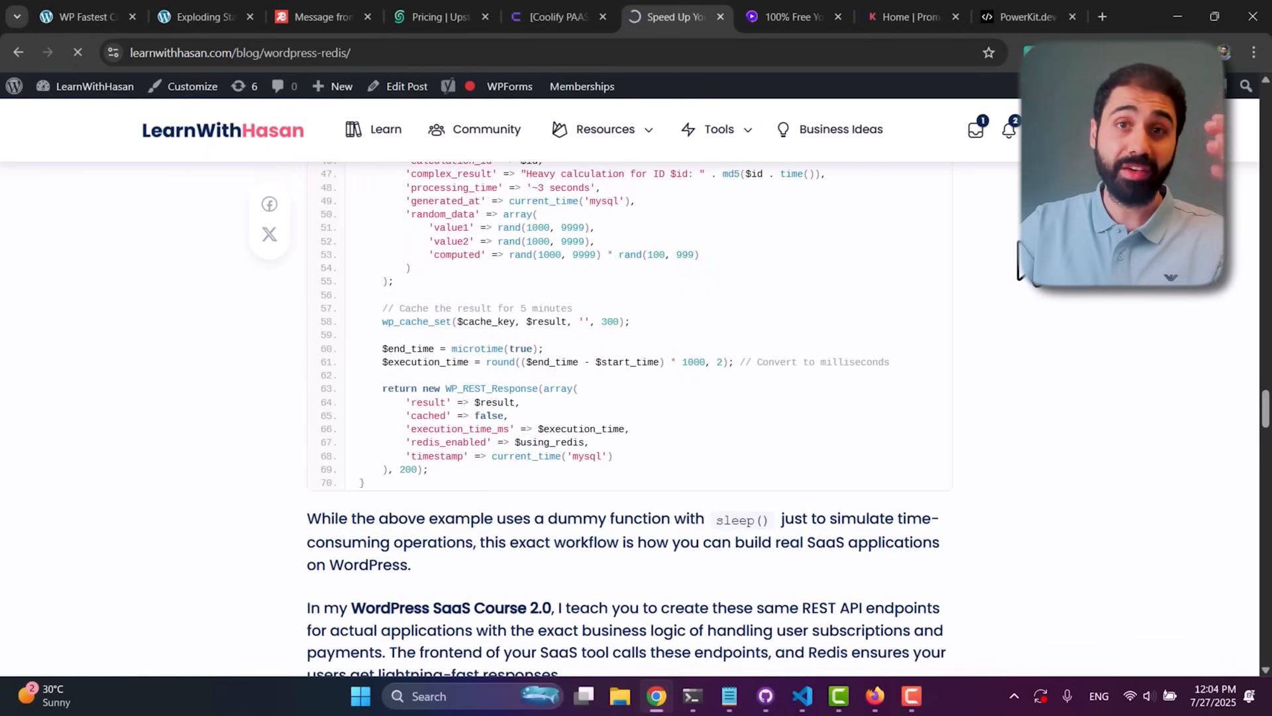
scroll(268, 547, "down", 10)
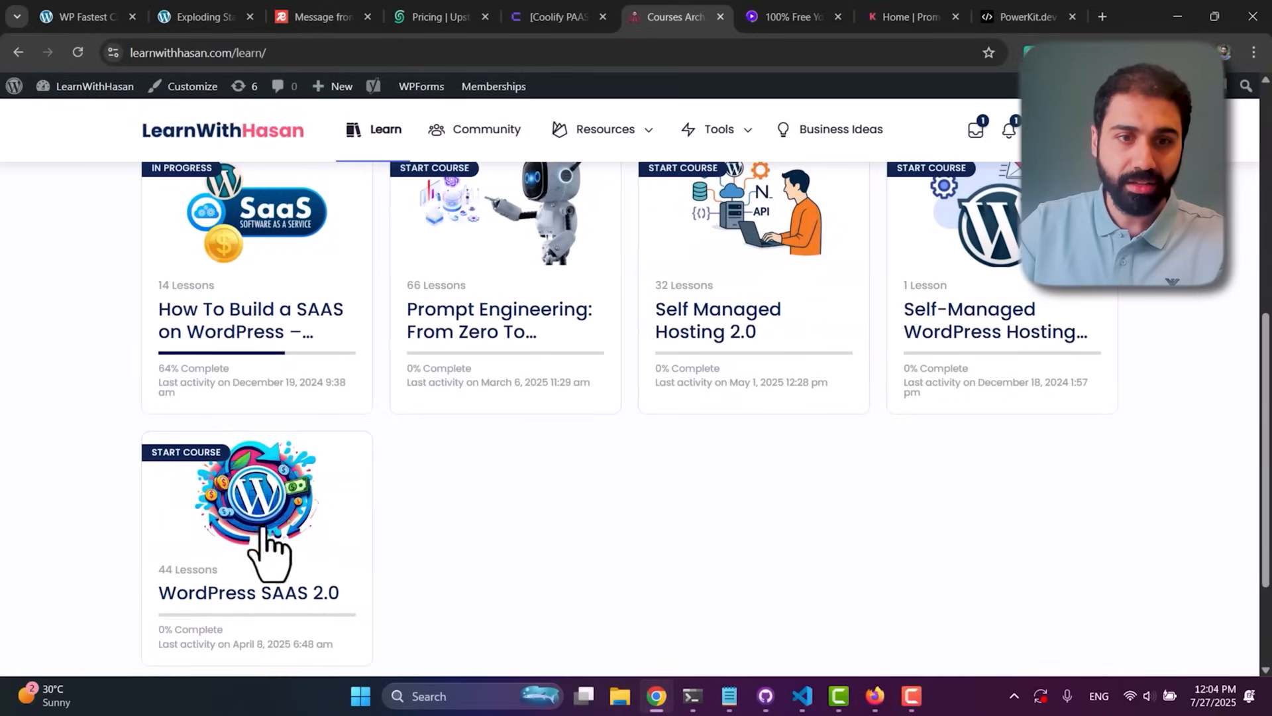
left_click(228, 568)
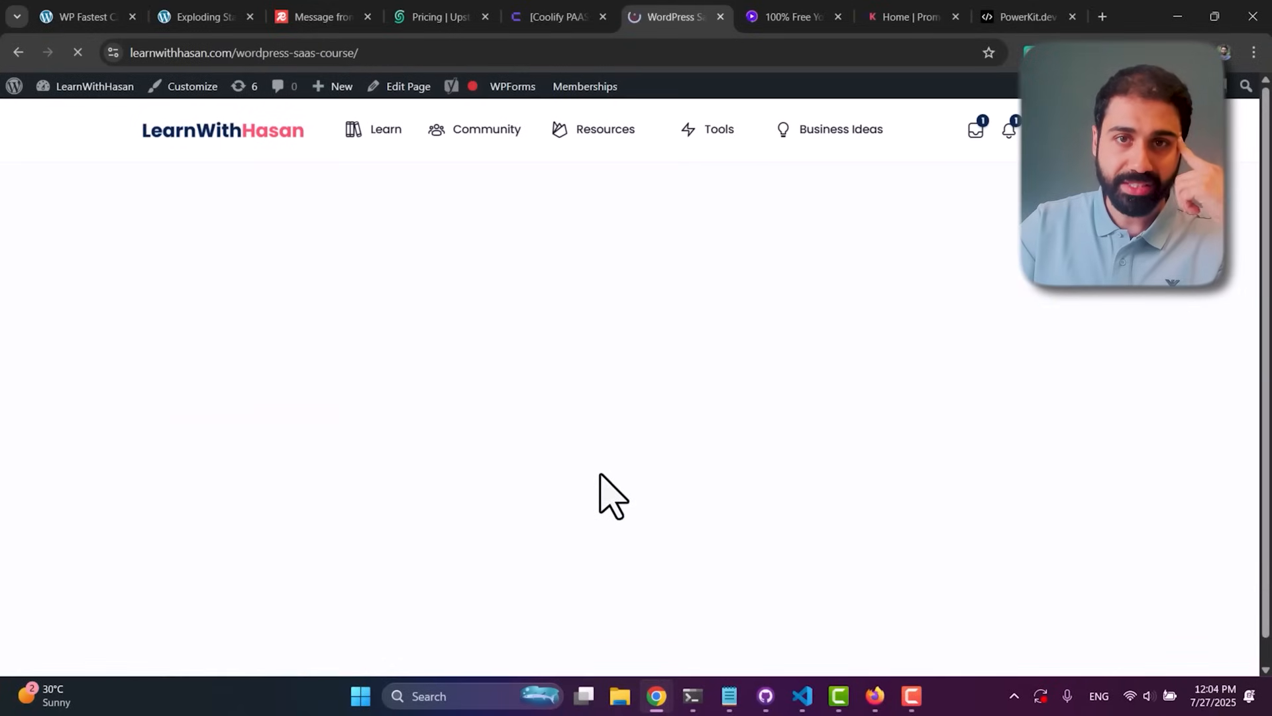
scroll(895, 318, "down", 2)
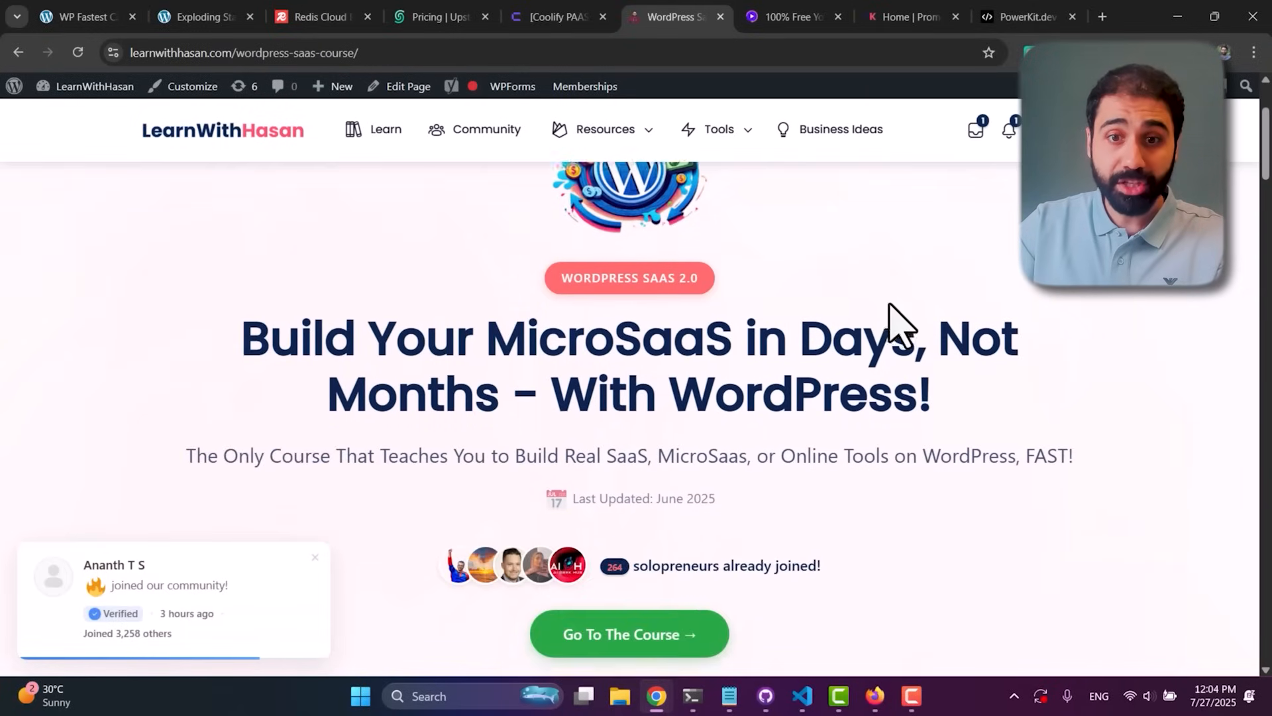
scroll(625, 459, "down", 2)
scroll(977, 358, "down", 1)
scroll(1057, 335, "down", 5)
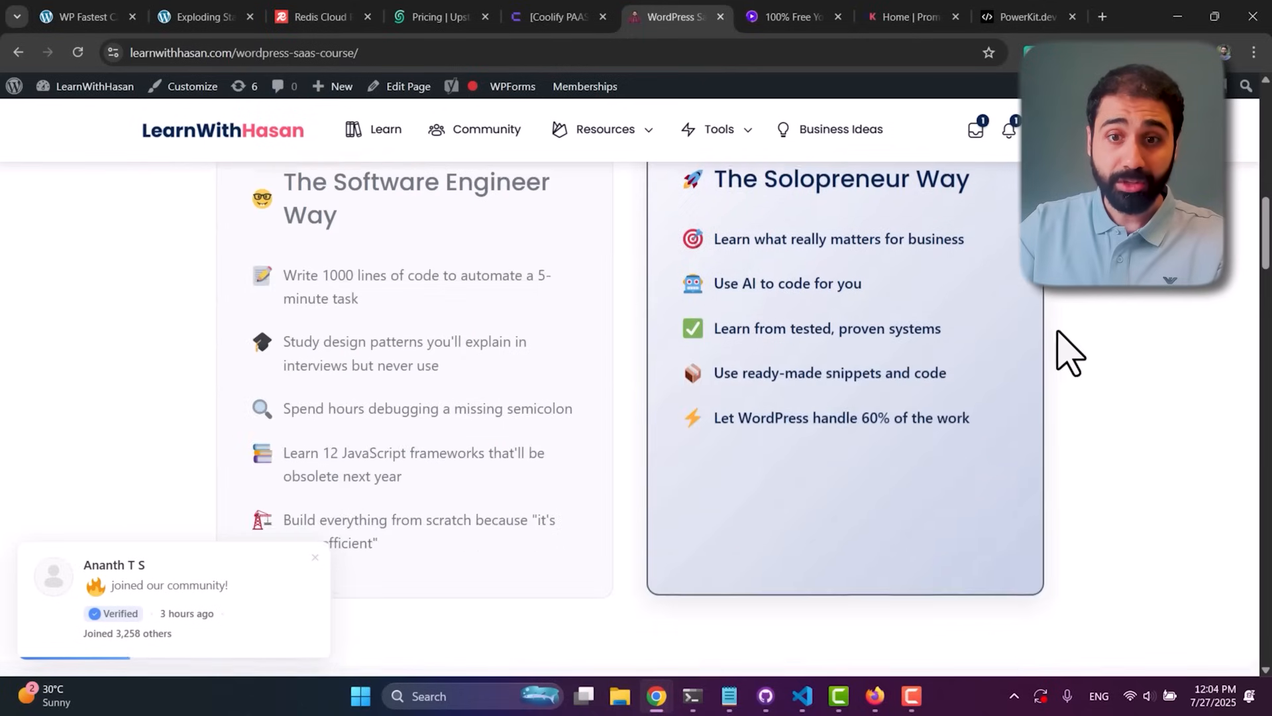
scroll(1075, 334, "down", 3)
scroll(814, 320, "up", 4)
scroll(766, 435, "down", 5)
scroll(961, 401, "down", 3)
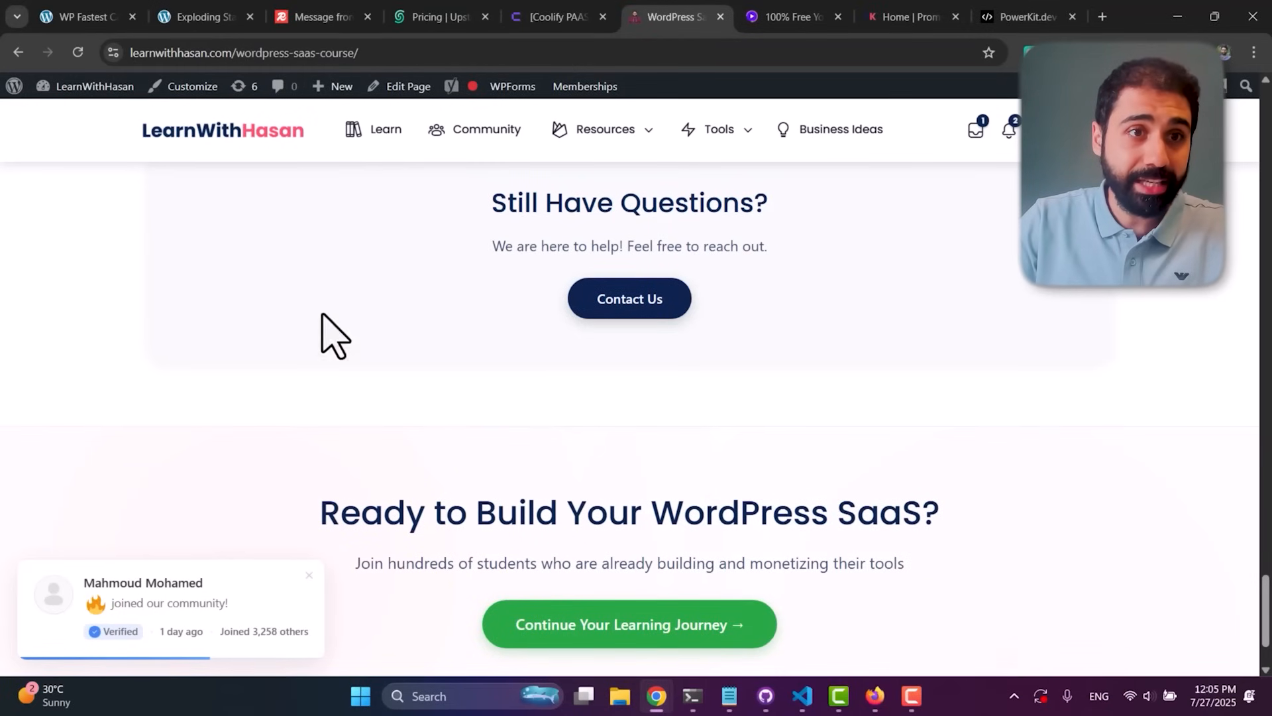
left_click(104, 14)
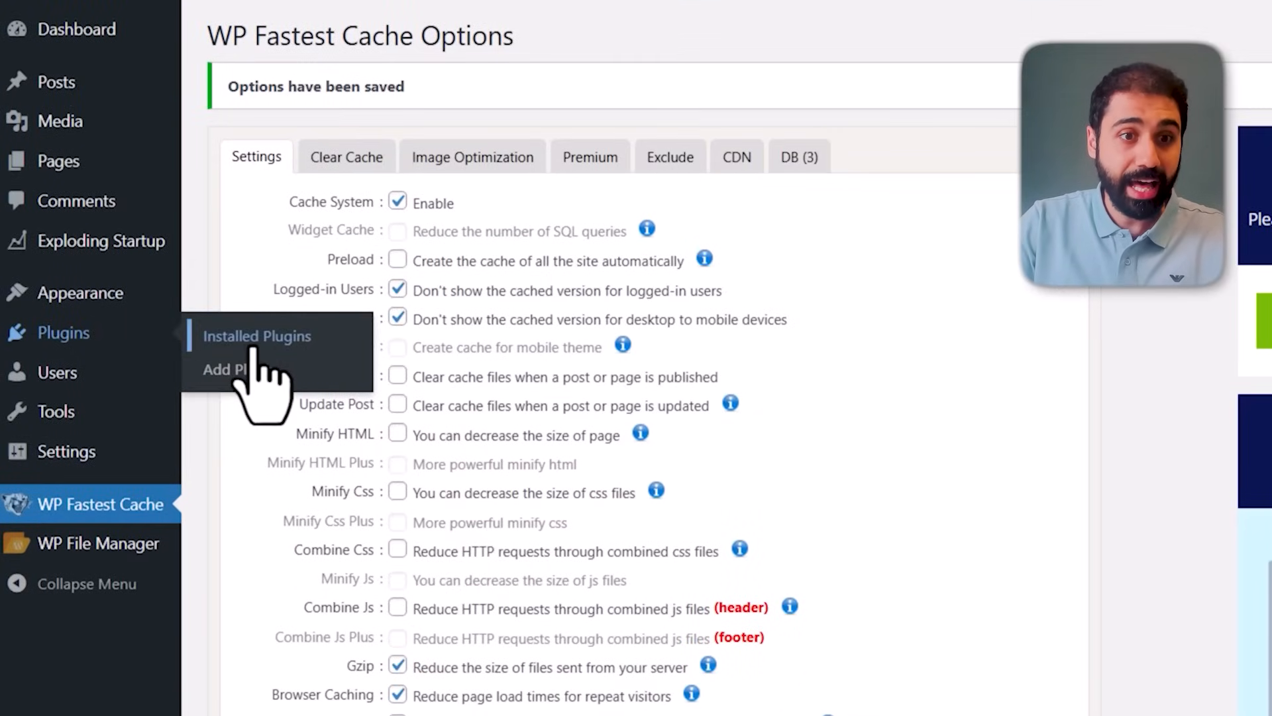
Step: Search the plugin directory for 'wp offload' from Add Plugin
left_click(238, 369)
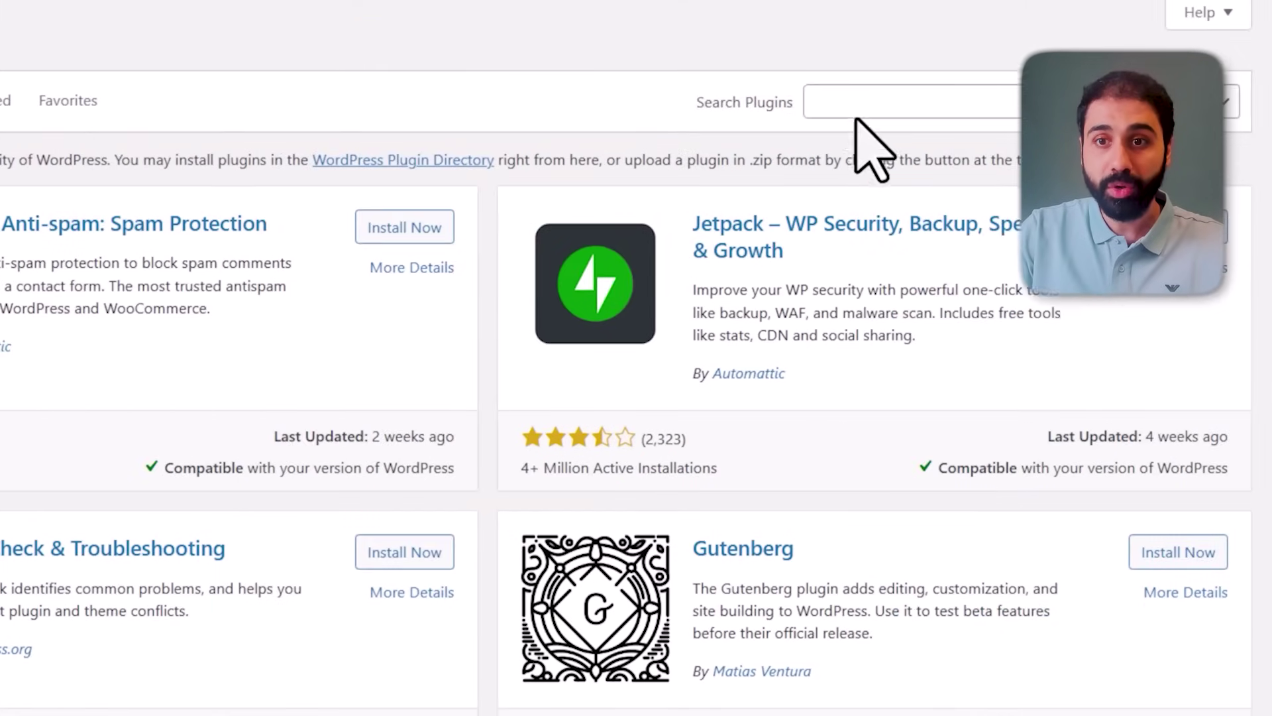
left_click(860, 103)
type("wp ")
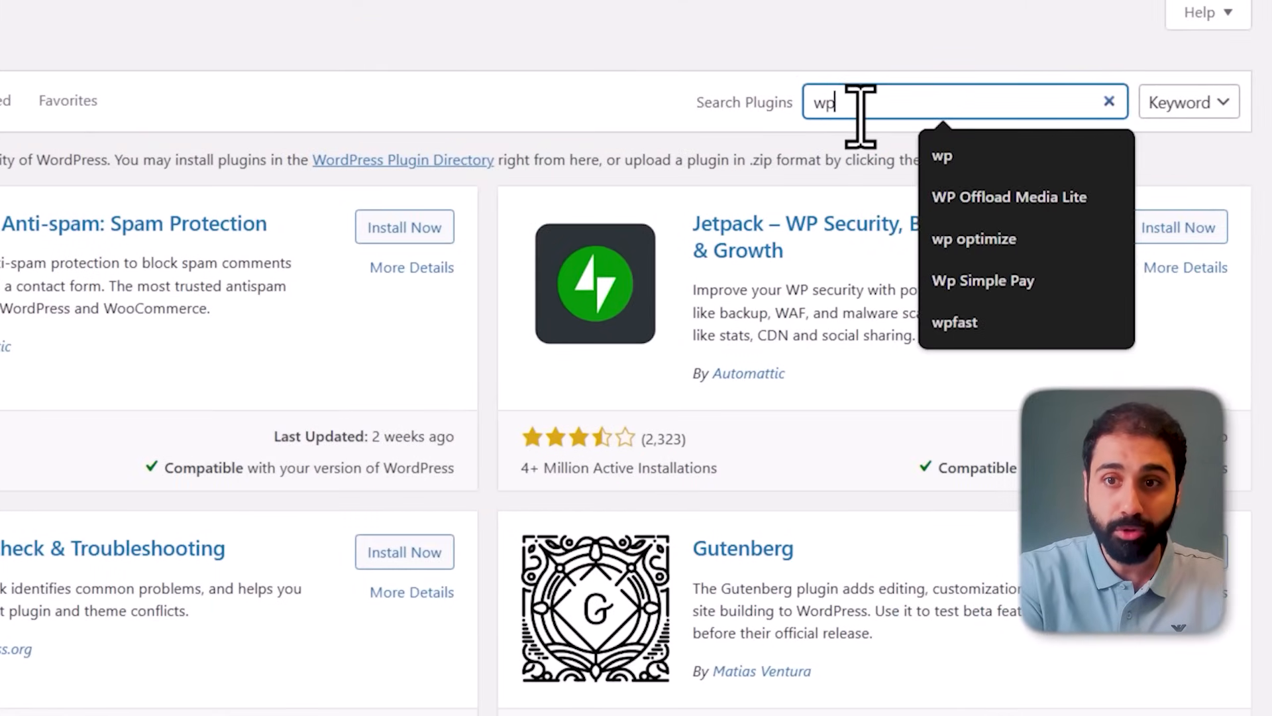
type("offload")
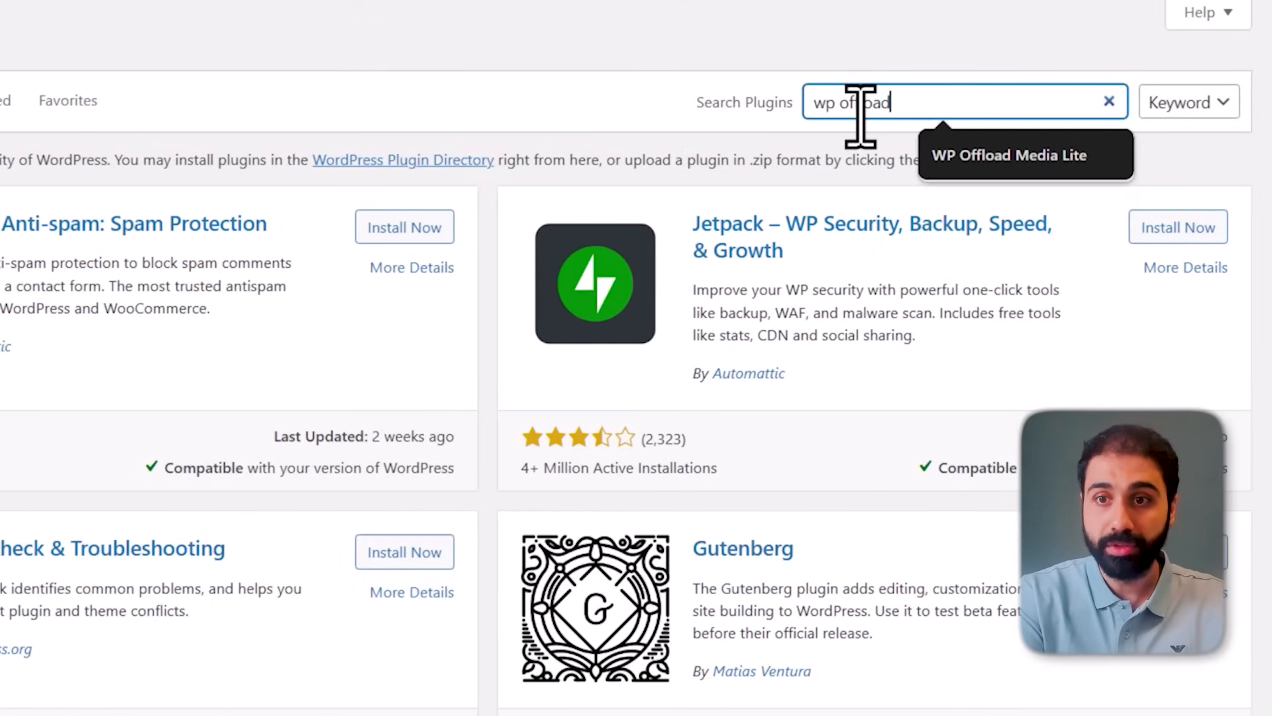
key("Return")
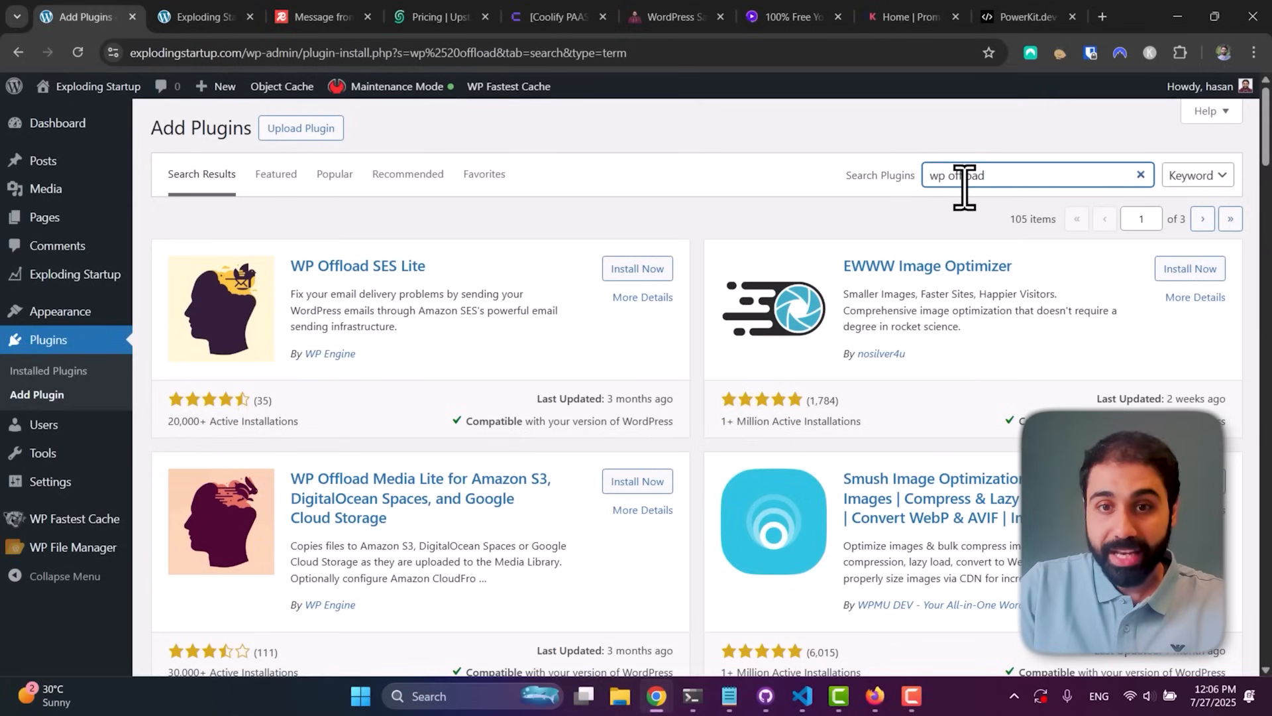
scroll(784, 221, "down", 3)
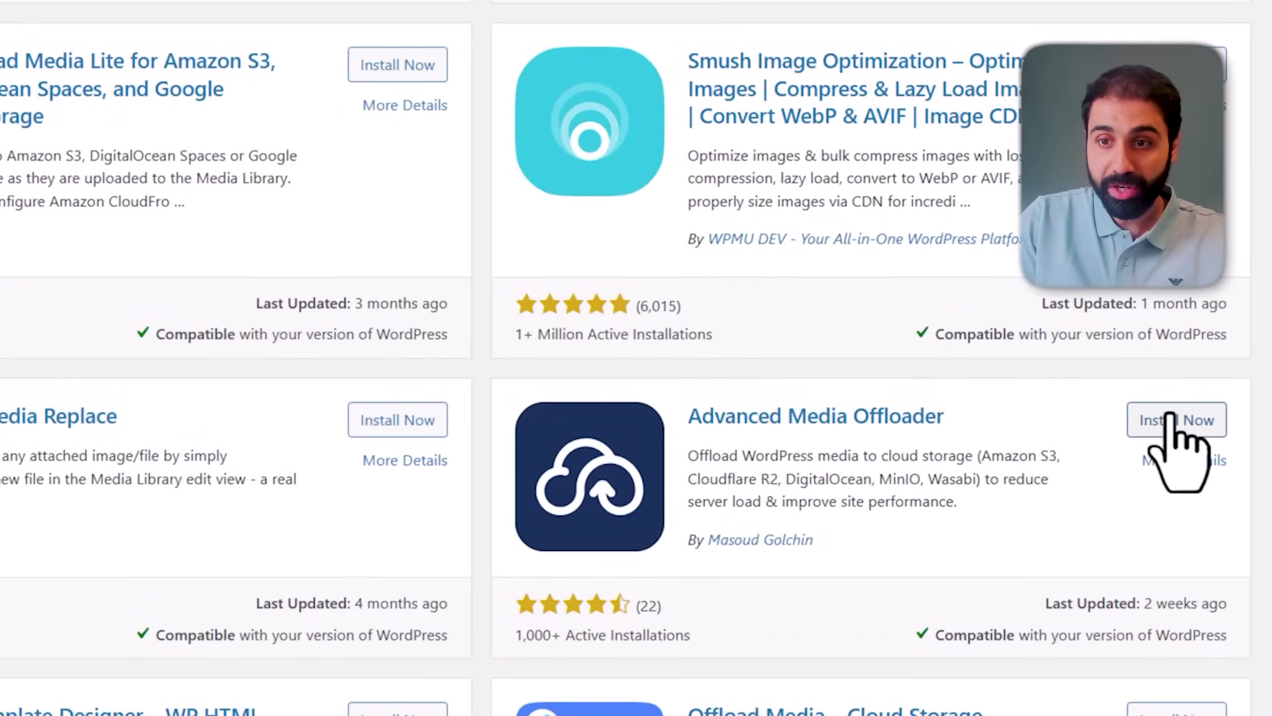
Step: Install and activate Advanced Media Offloader and go to its settings page
left_click(1189, 401)
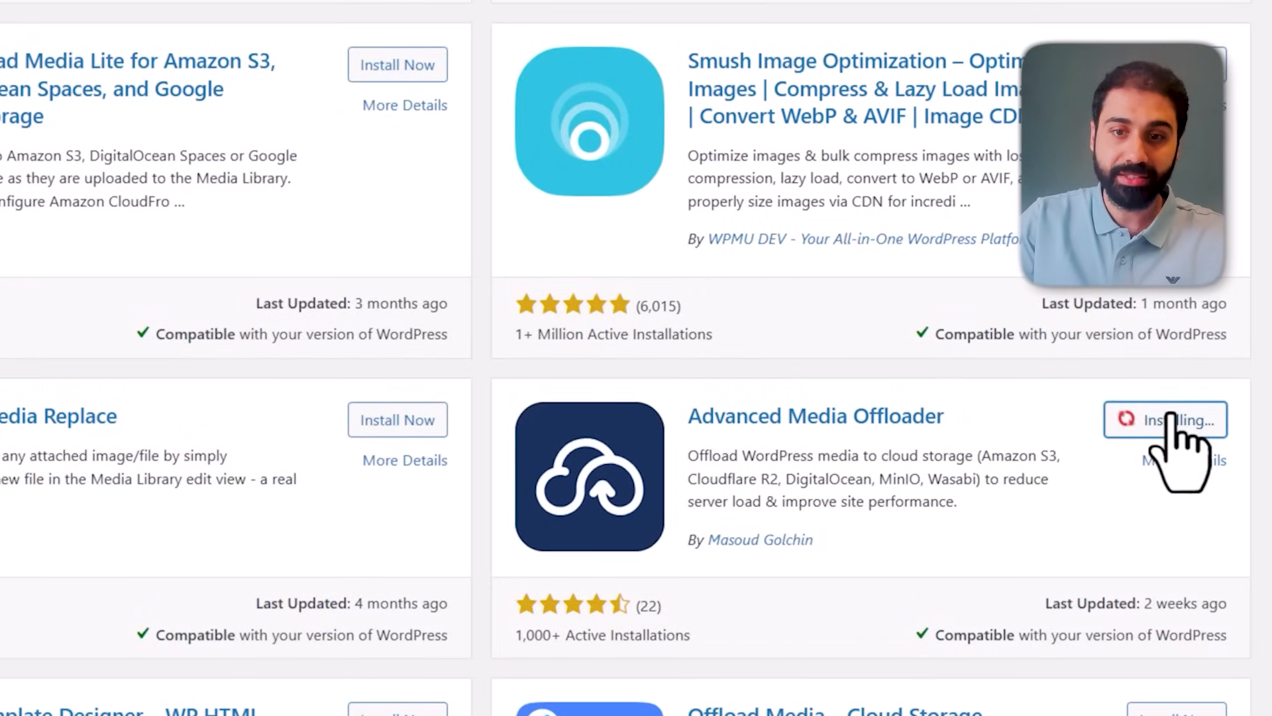
left_click(1175, 419)
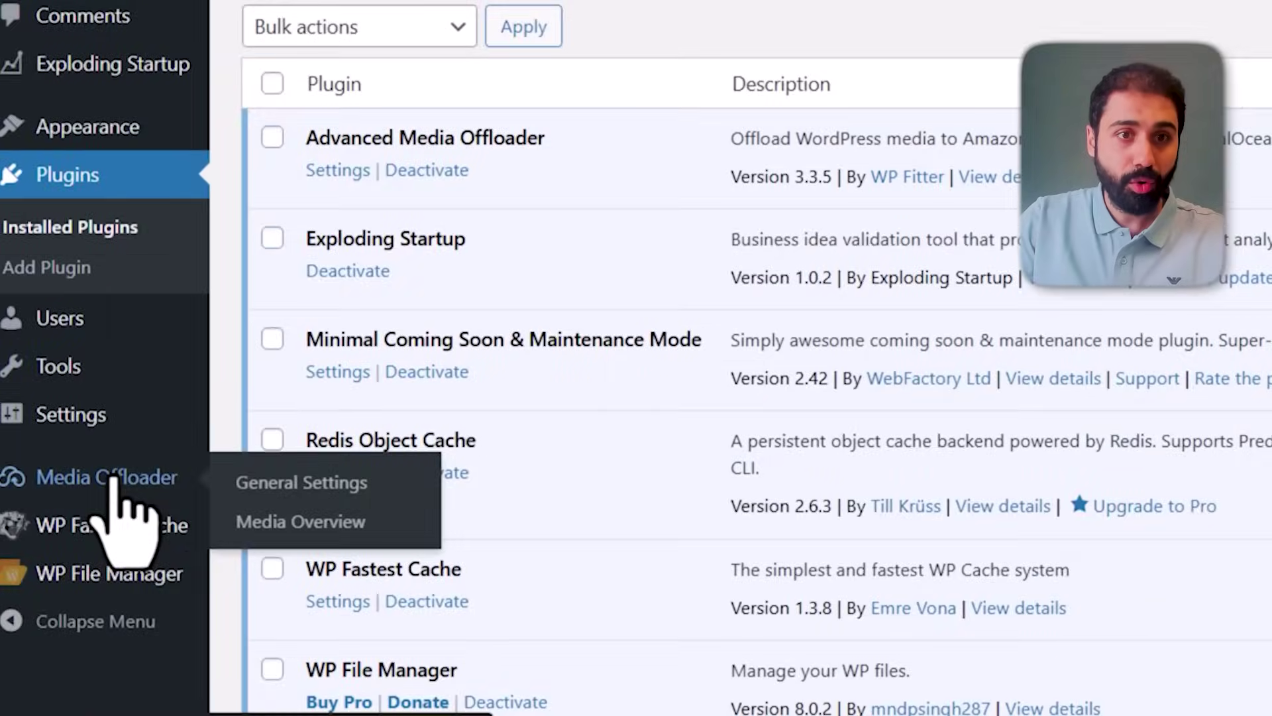
left_click(78, 518)
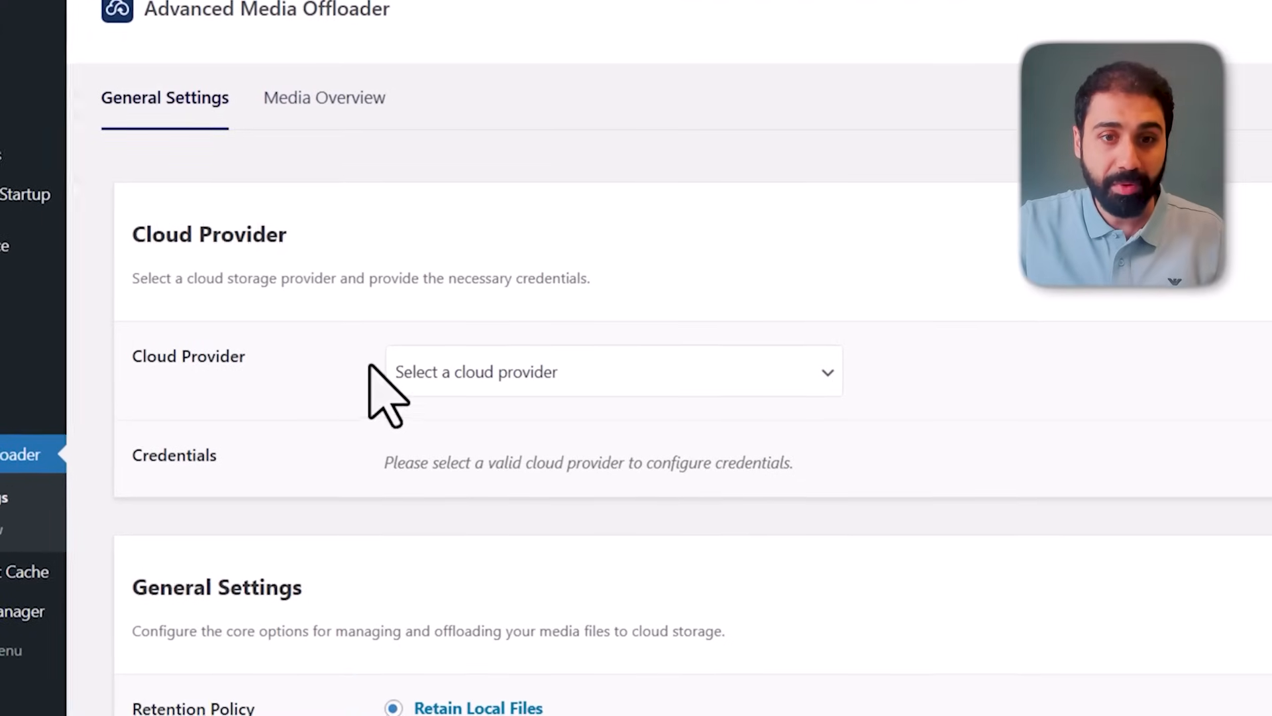
Step: Review the Cloud Provider options, then start a new tab for the Wasabi console
left_click(397, 394)
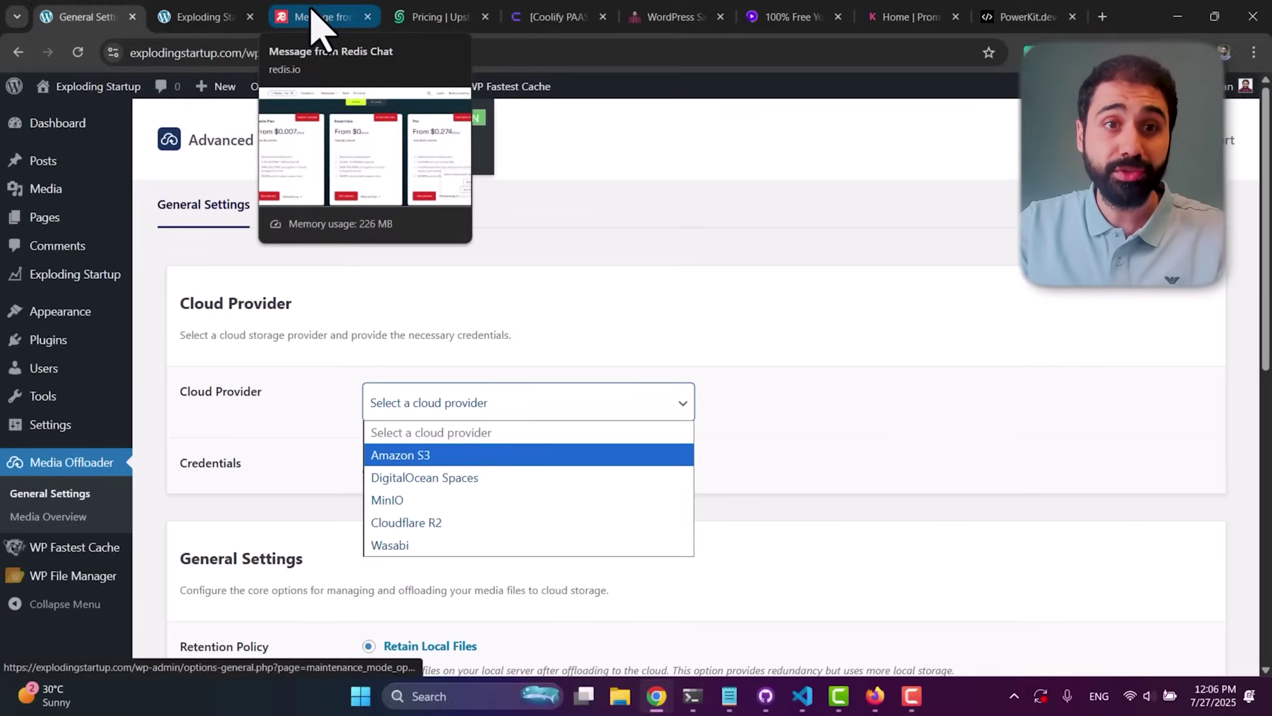
right_click(329, 6)
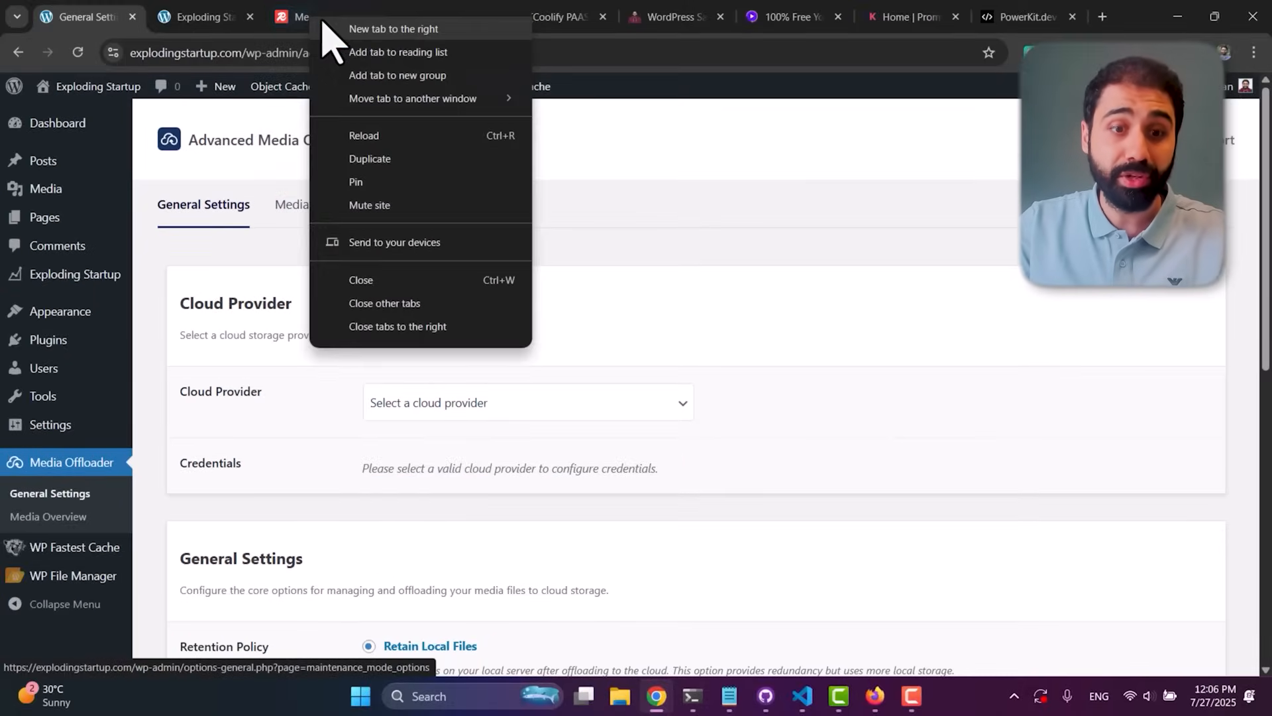
left_click(338, 14)
type("wasa")
Step: Load Wasabi, then search DigitalOcean Spaces in another tab and open its product page
key("Return")
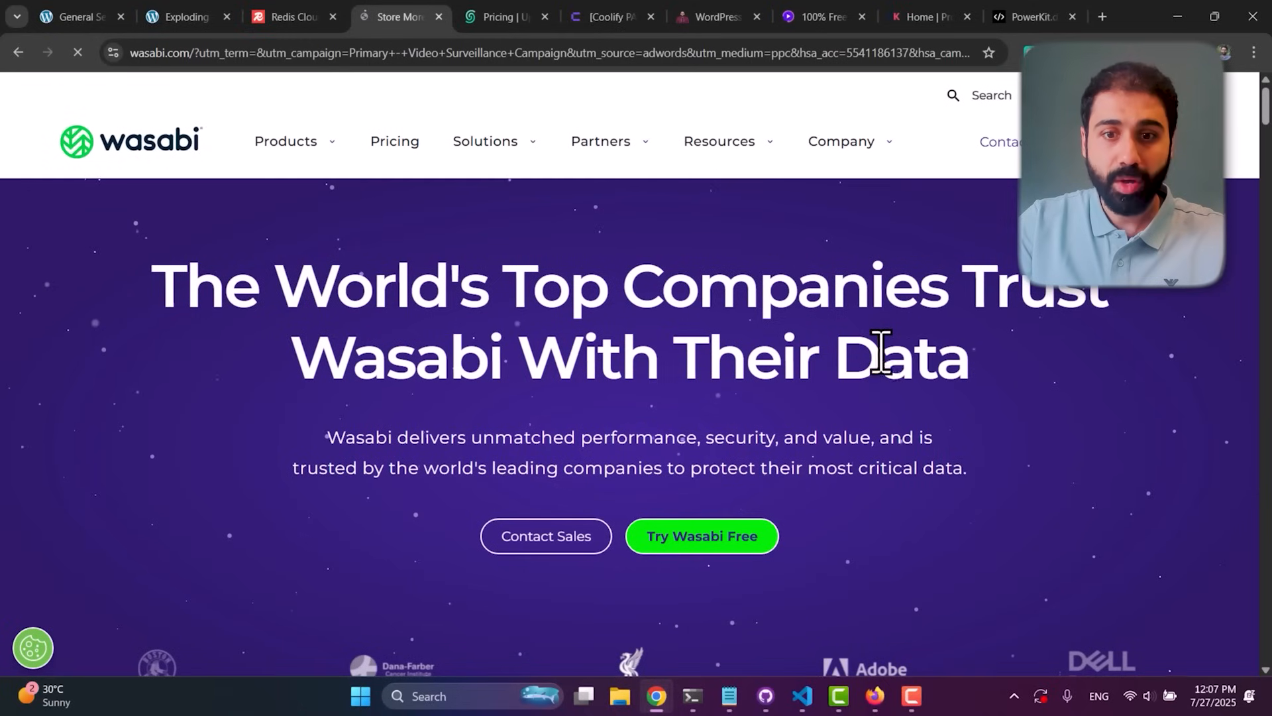
right_click(388, 18)
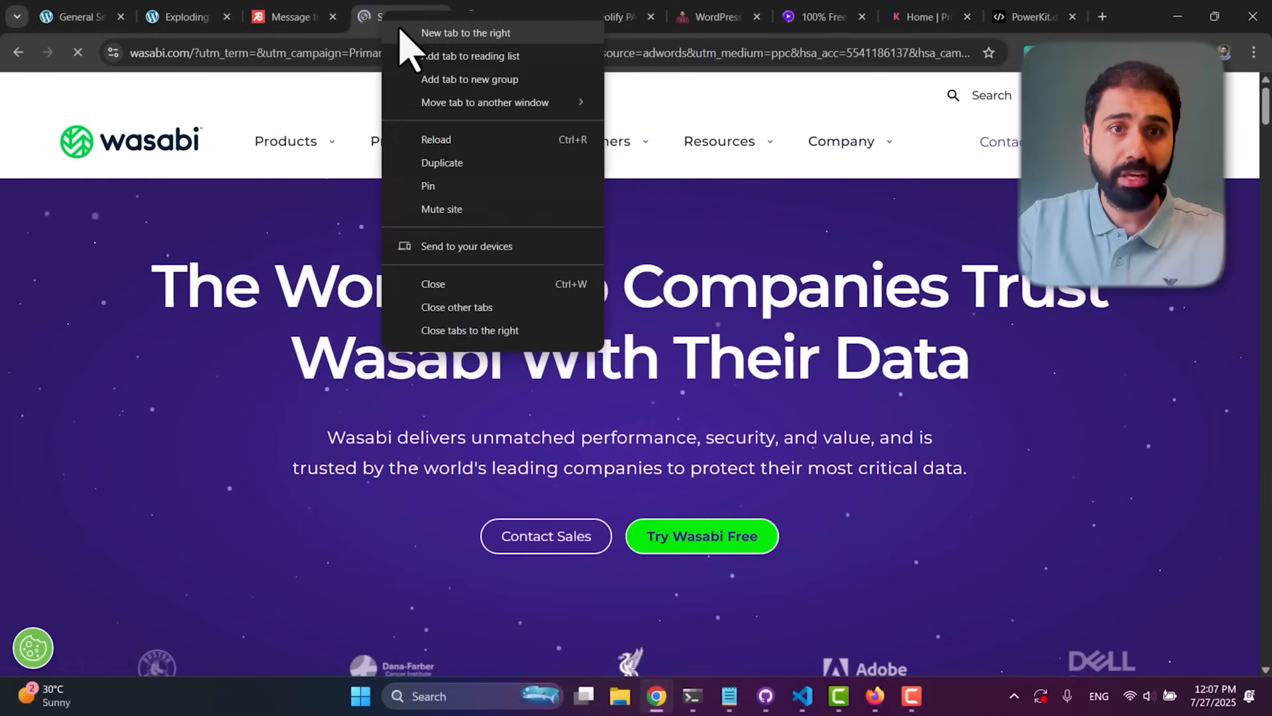
left_click(403, 32)
type("digital oce")
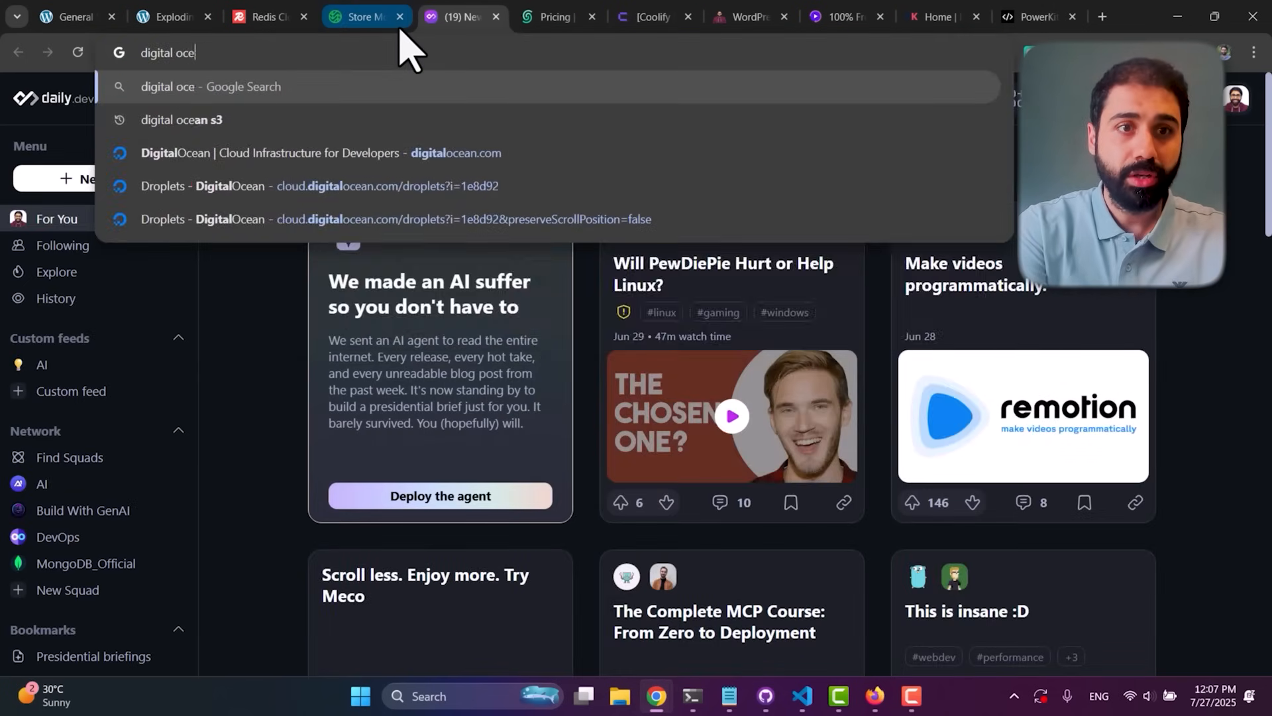
type("an spaces")
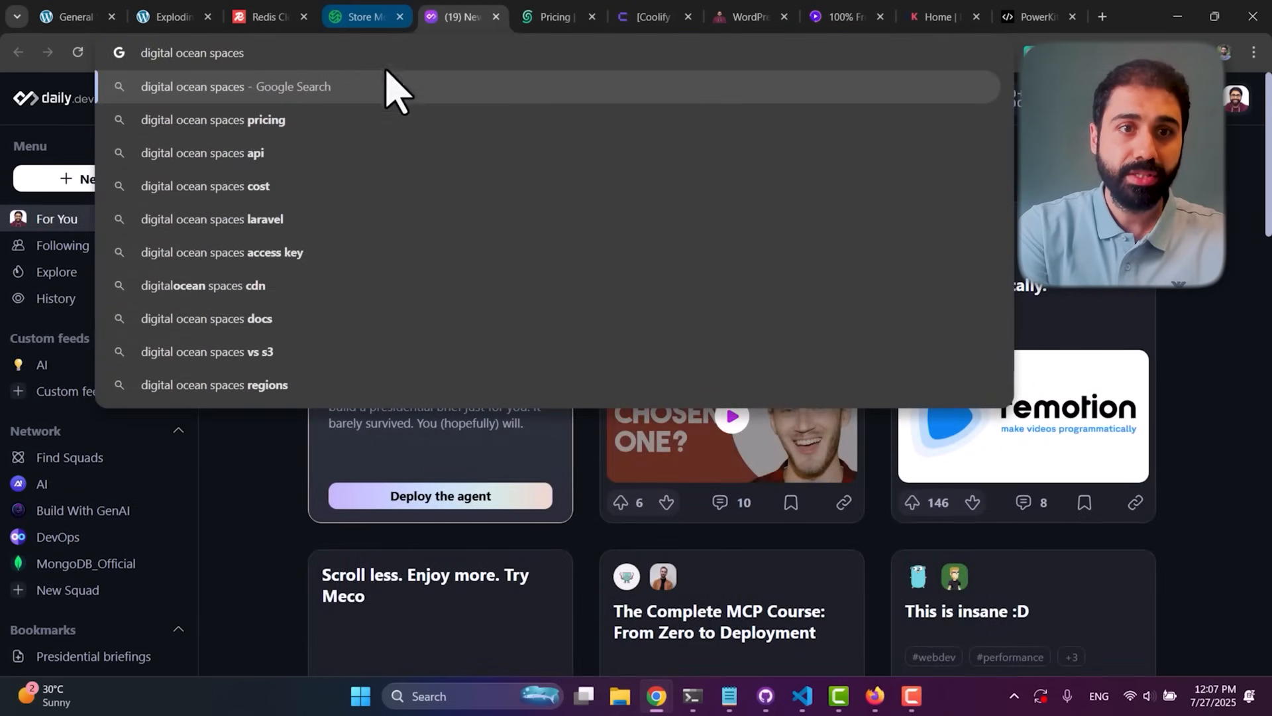
key("Return")
scroll(349, 398, "down", 3)
scroll(441, 448, "down", 1)
scroll(283, 517, "down", 1)
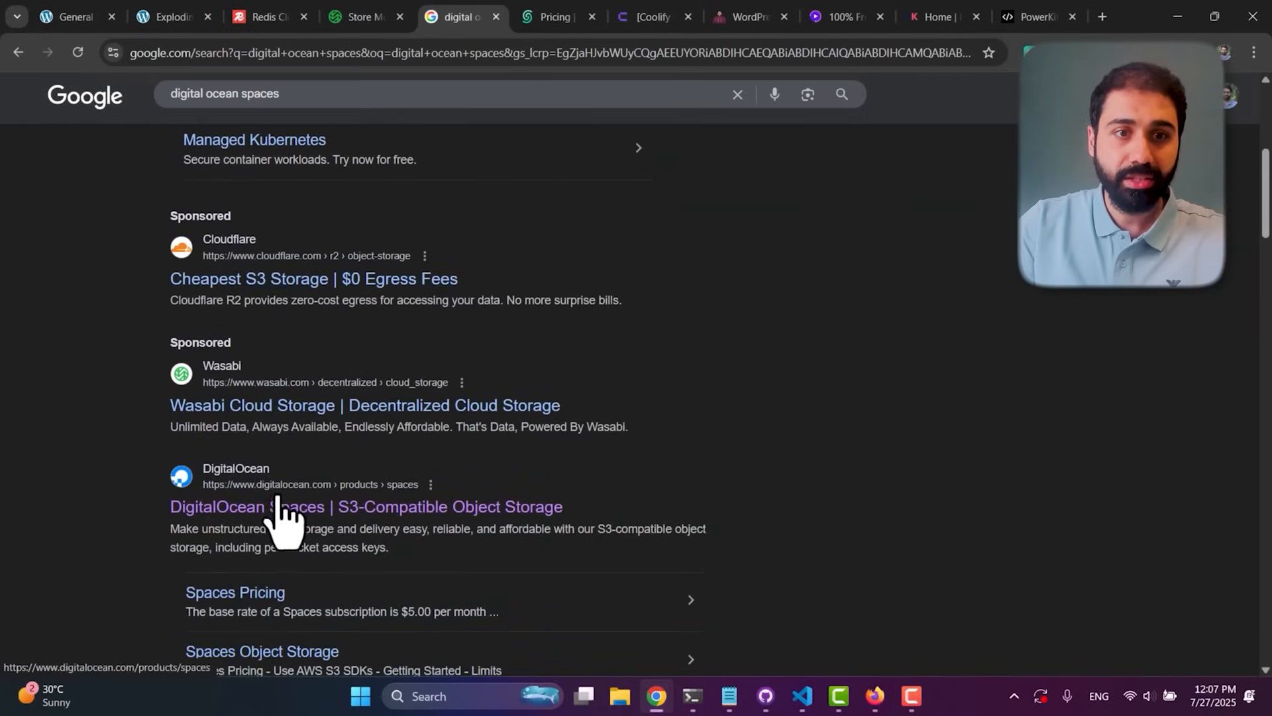
left_click(284, 507)
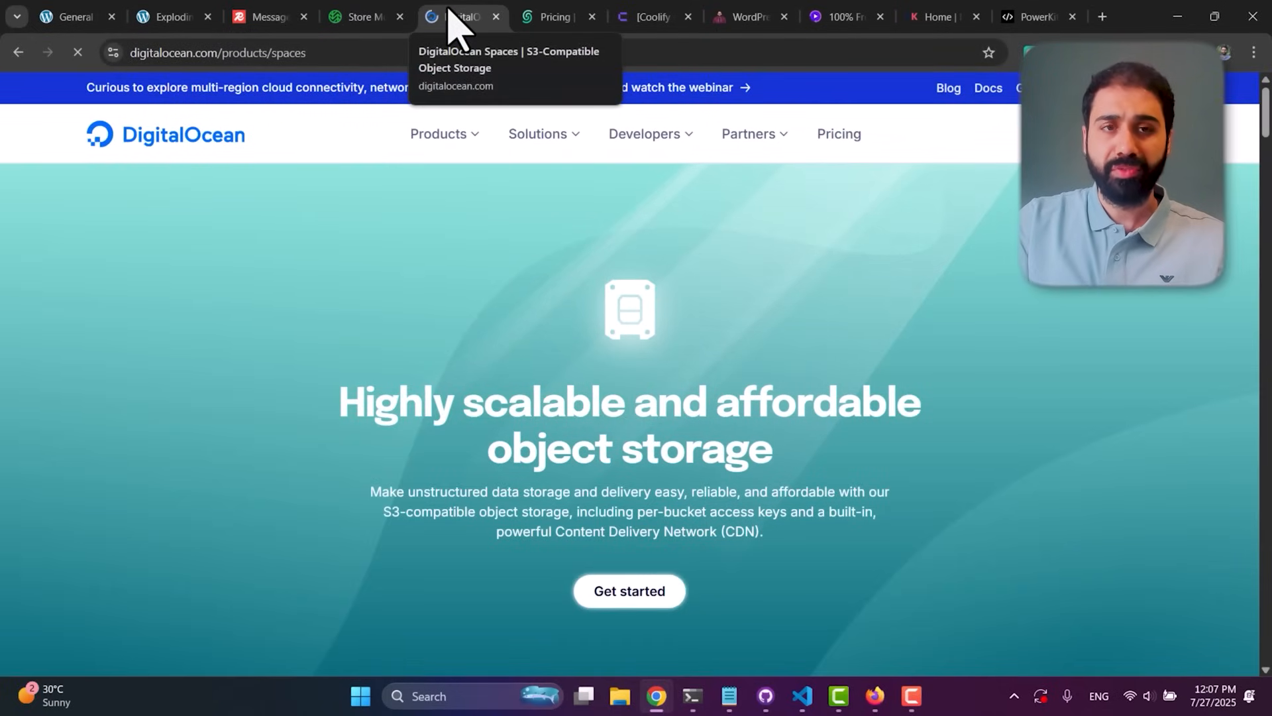
Step: Back in Media Offloader, choose MinIO as the cloud provider to reveal its wp-config constants
left_click(116, 17)
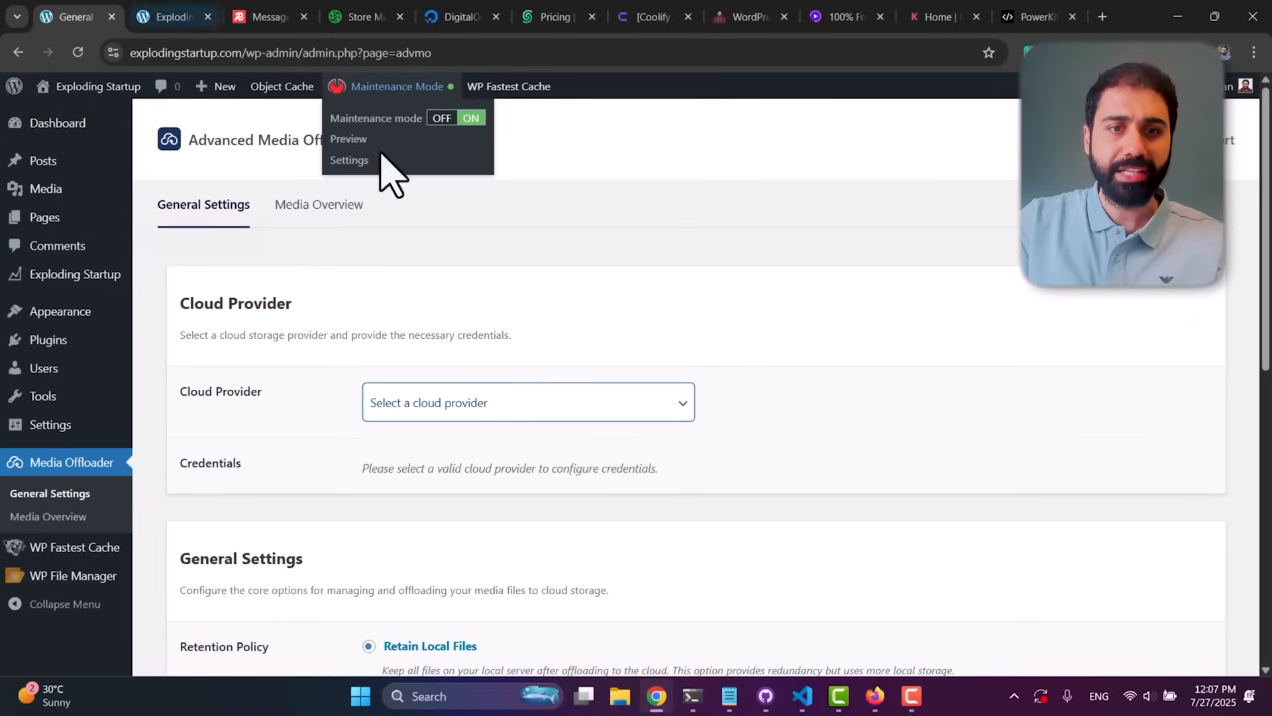
left_click(486, 407)
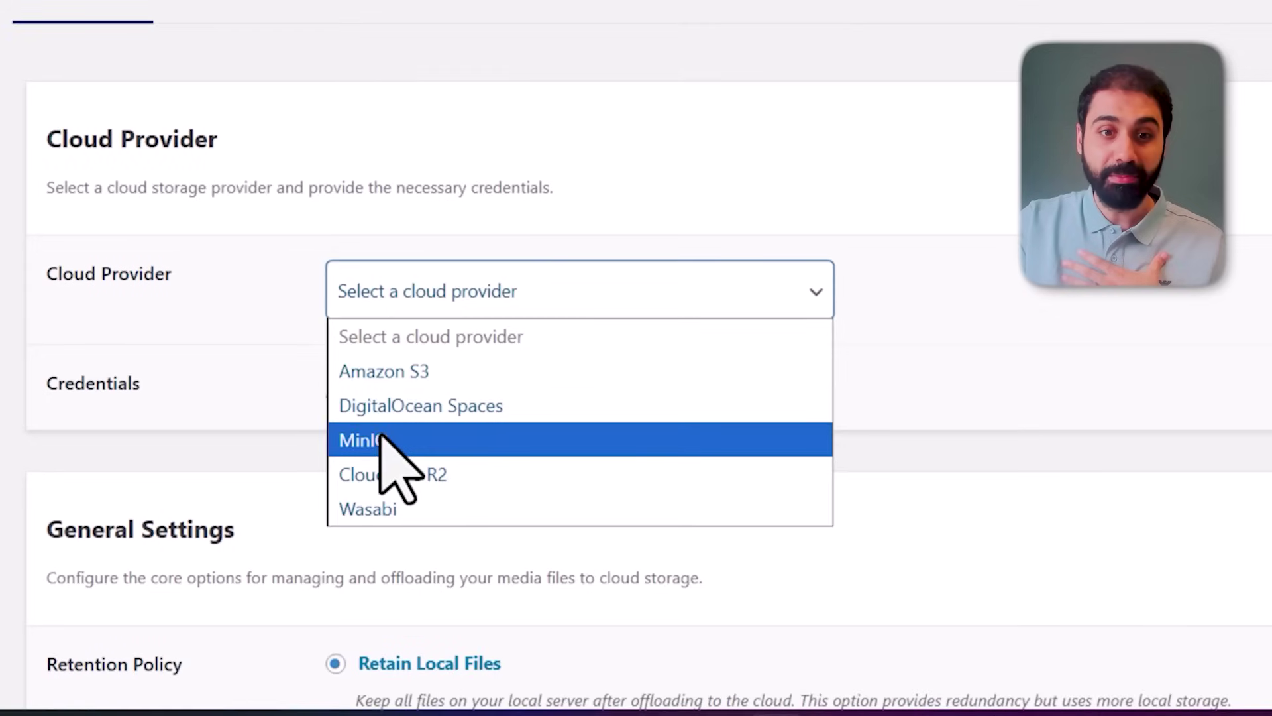
left_click(403, 497)
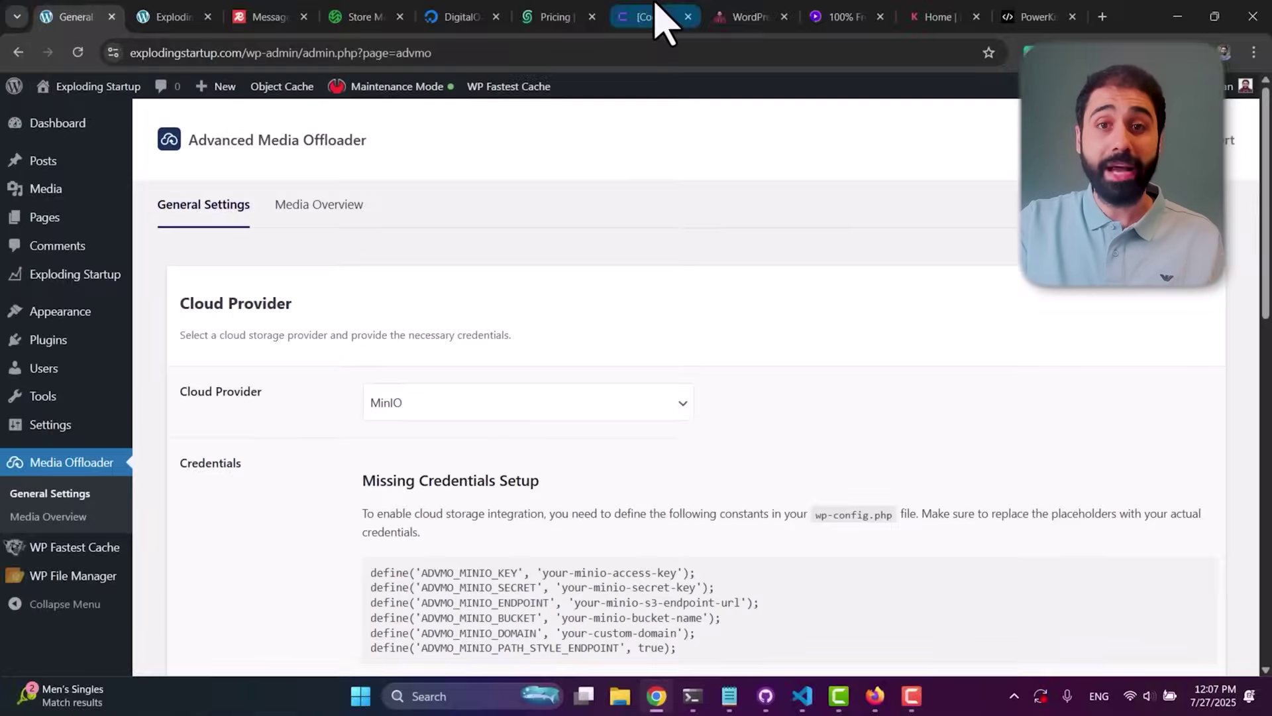
Step: In Coolify view the Minio S3 service configuration with its API URL, then return to the offloader
left_click(656, 18)
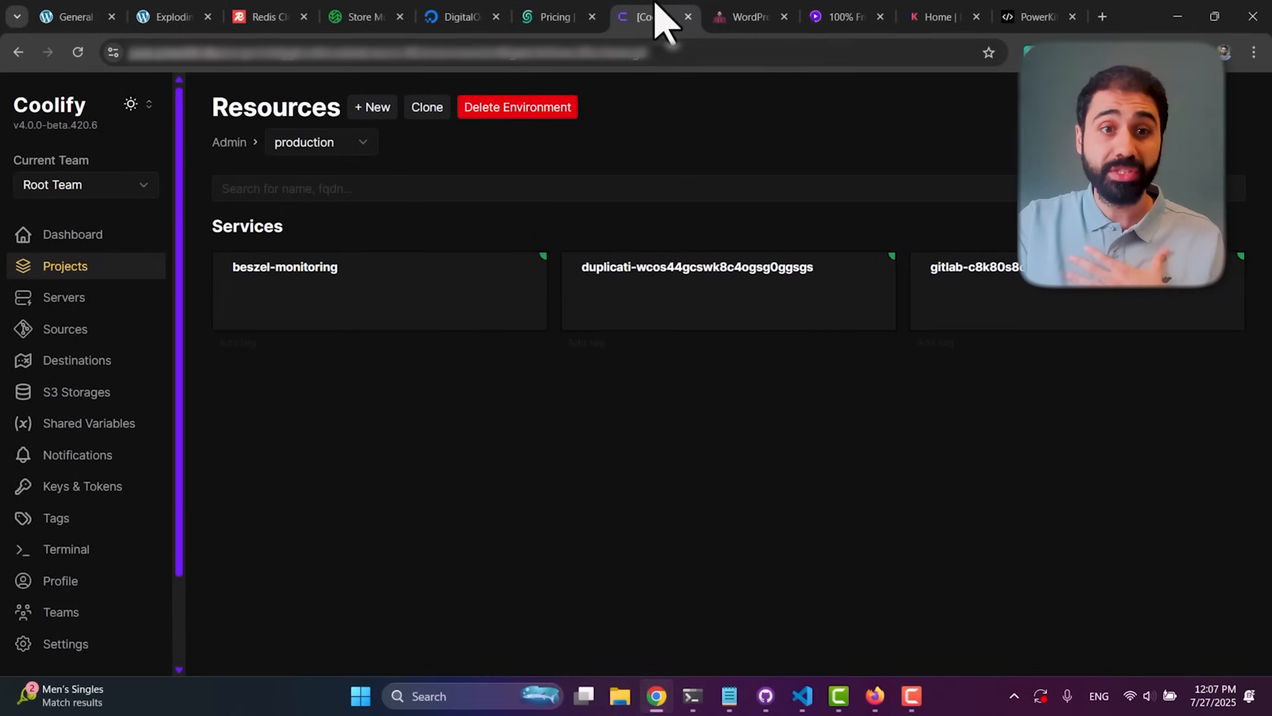
left_click(112, 266)
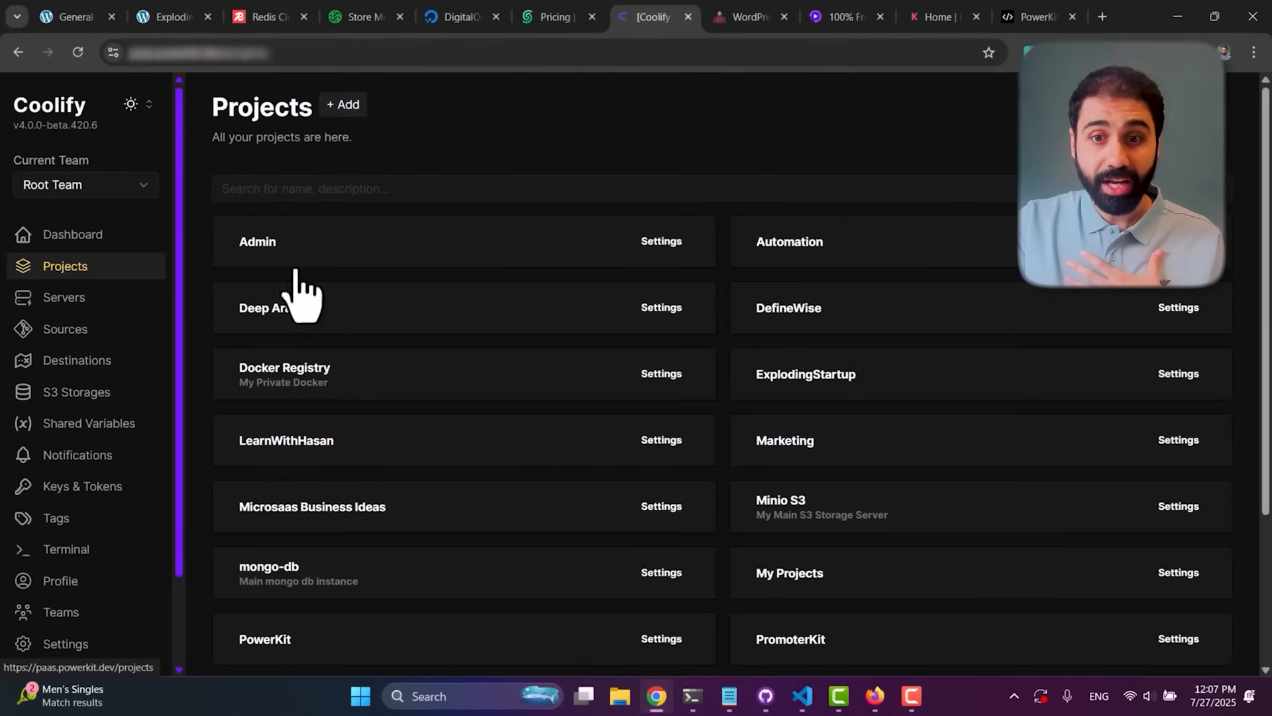
left_click(842, 527)
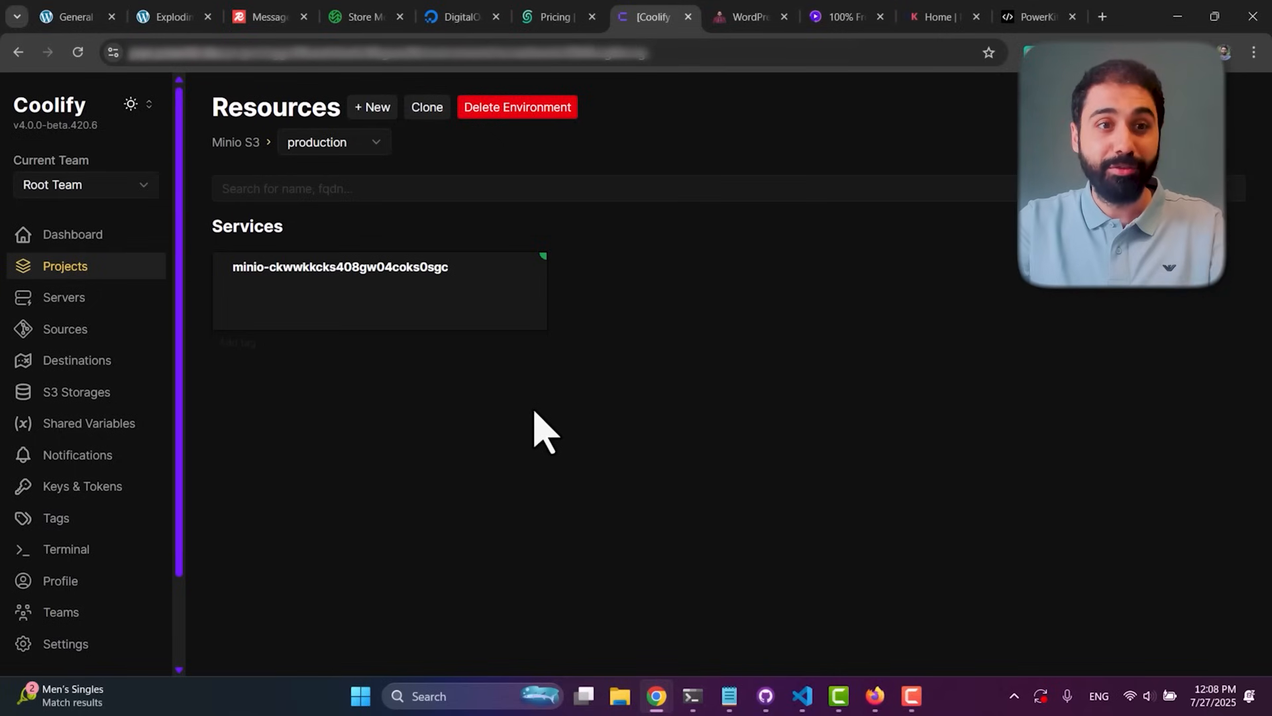
left_click(502, 323)
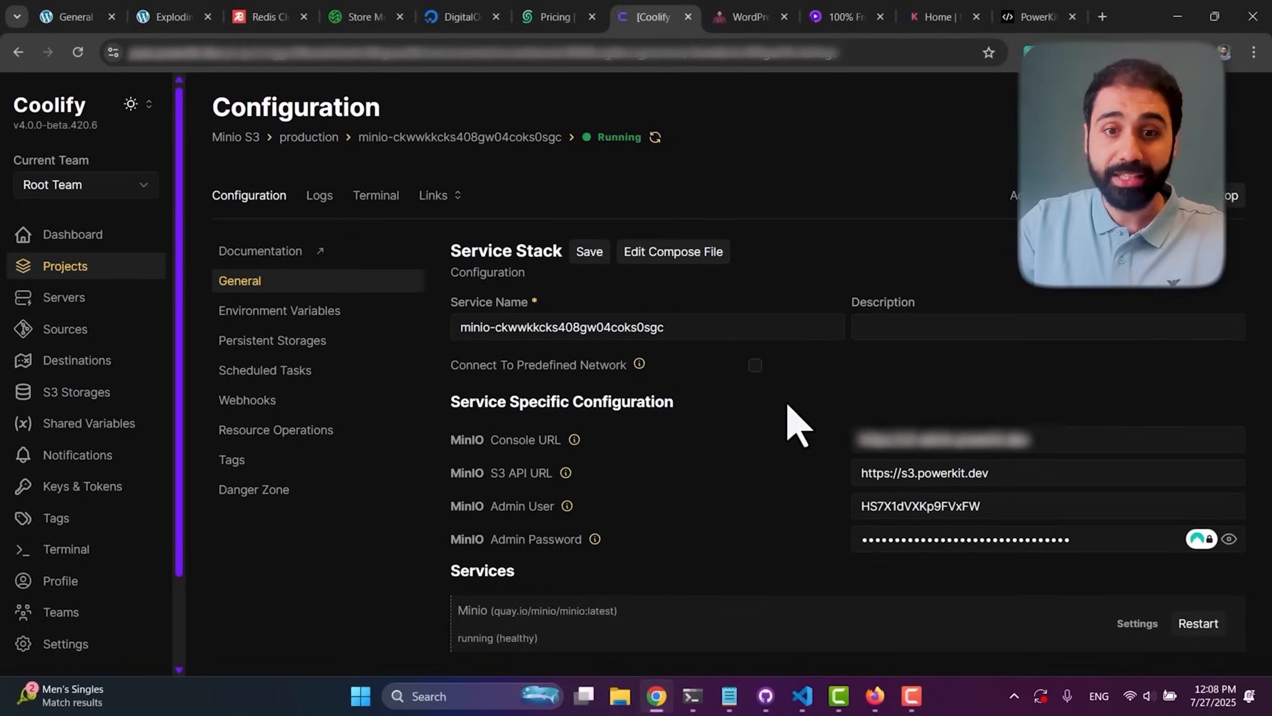
left_click(88, 18)
scroll(546, 361, "down", 1)
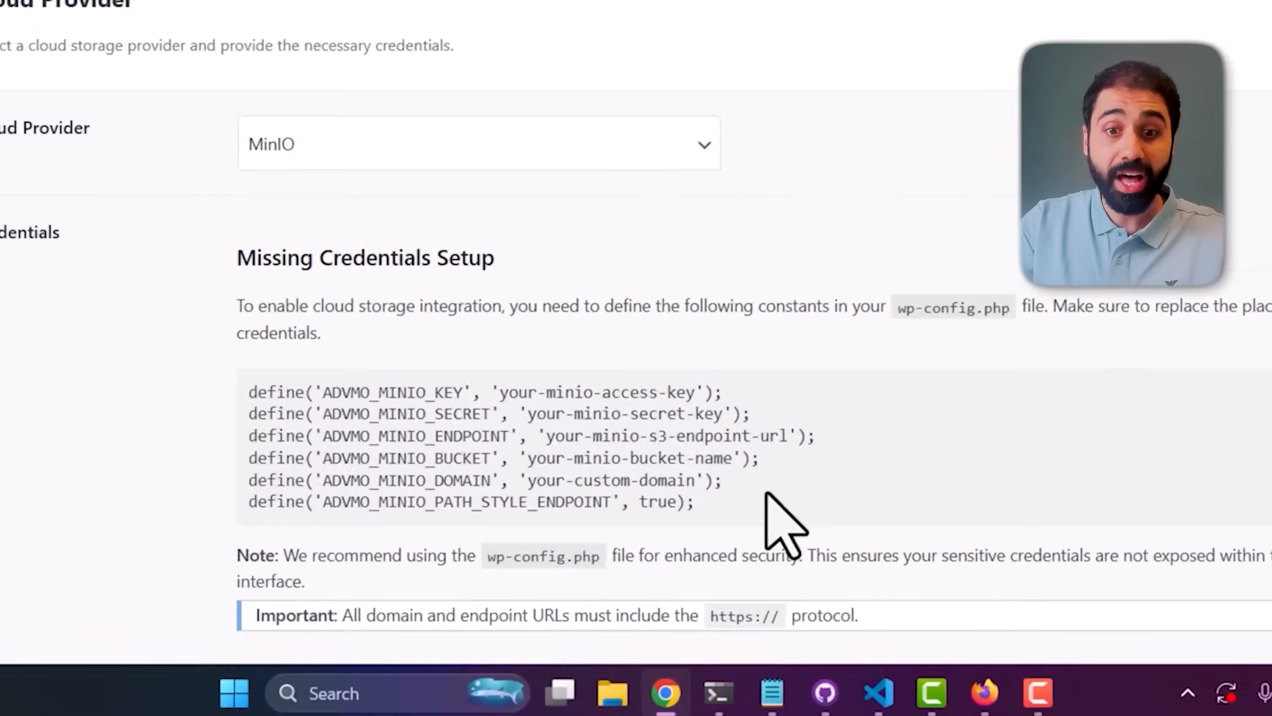
mouse_move(699, 490)
left_mouse_down()
mouse_move(244, 398)
mouse_move(285, 398)
left_mouse_up()
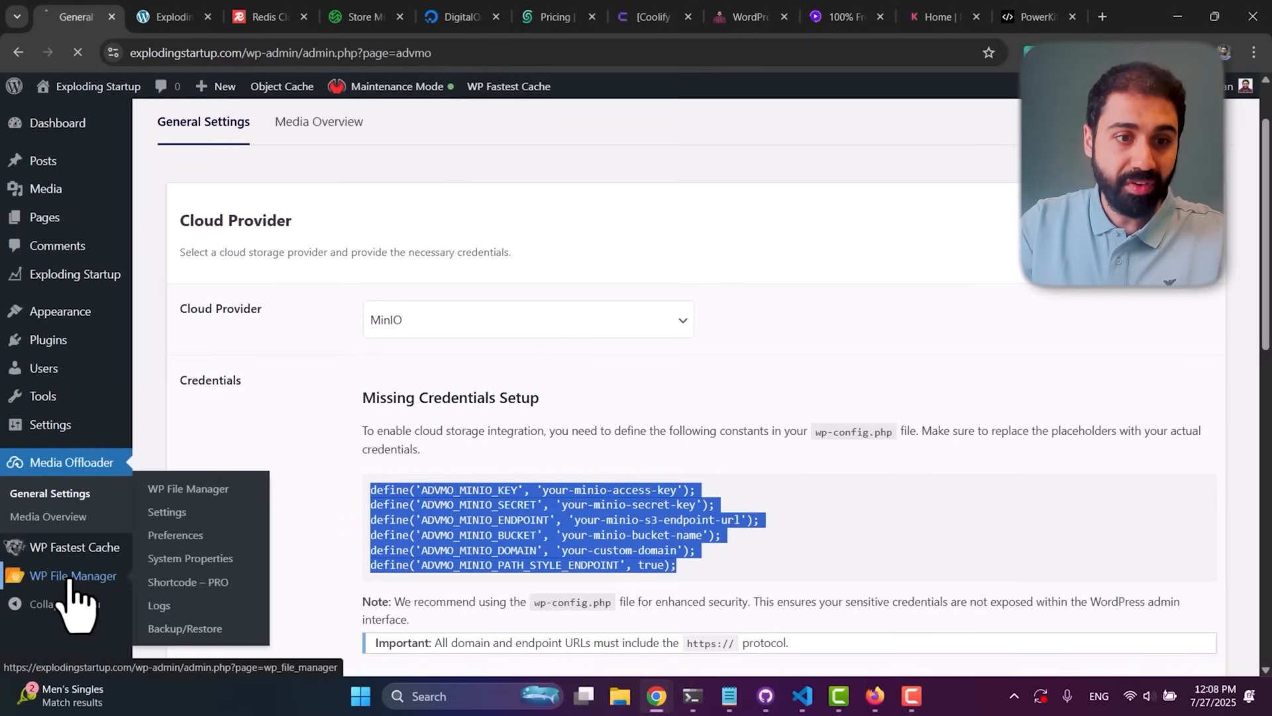
Step: Open wp-config.php in the WP File Manager editor
left_click(73, 577)
right_click(428, 476)
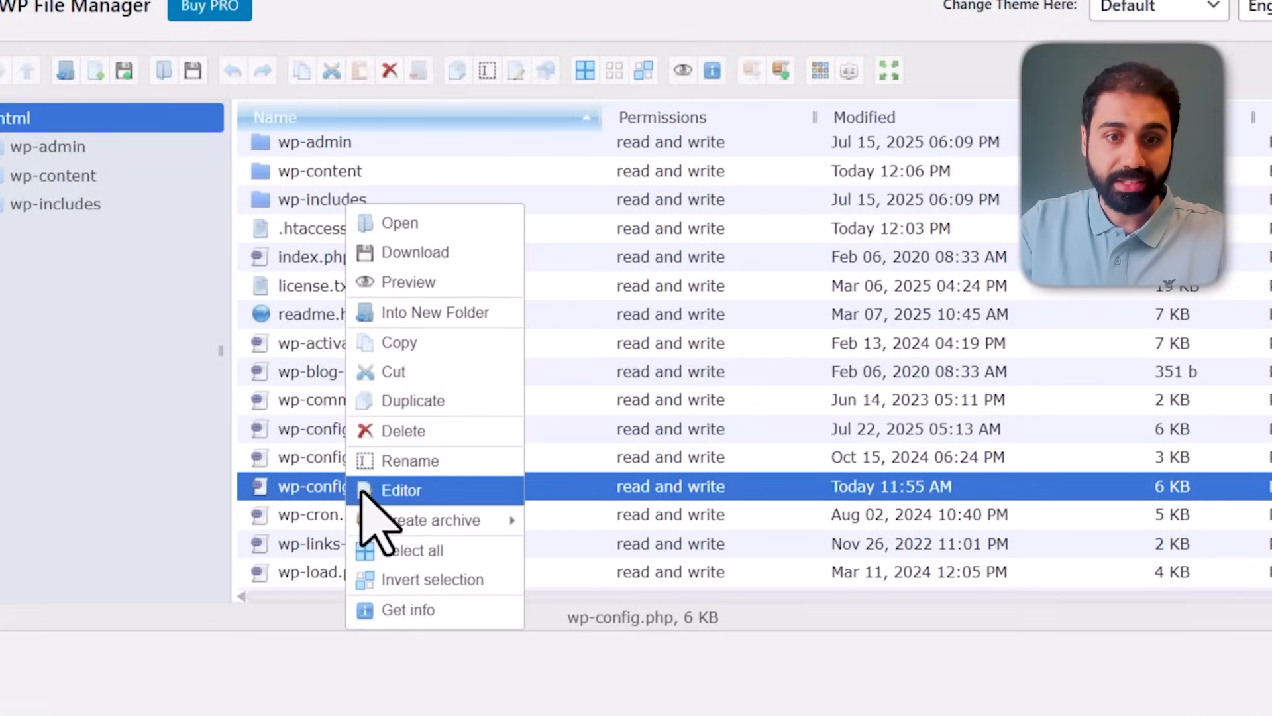
left_click(397, 489)
scroll(498, 411, "down", 3)
scroll(511, 407, "down", 3)
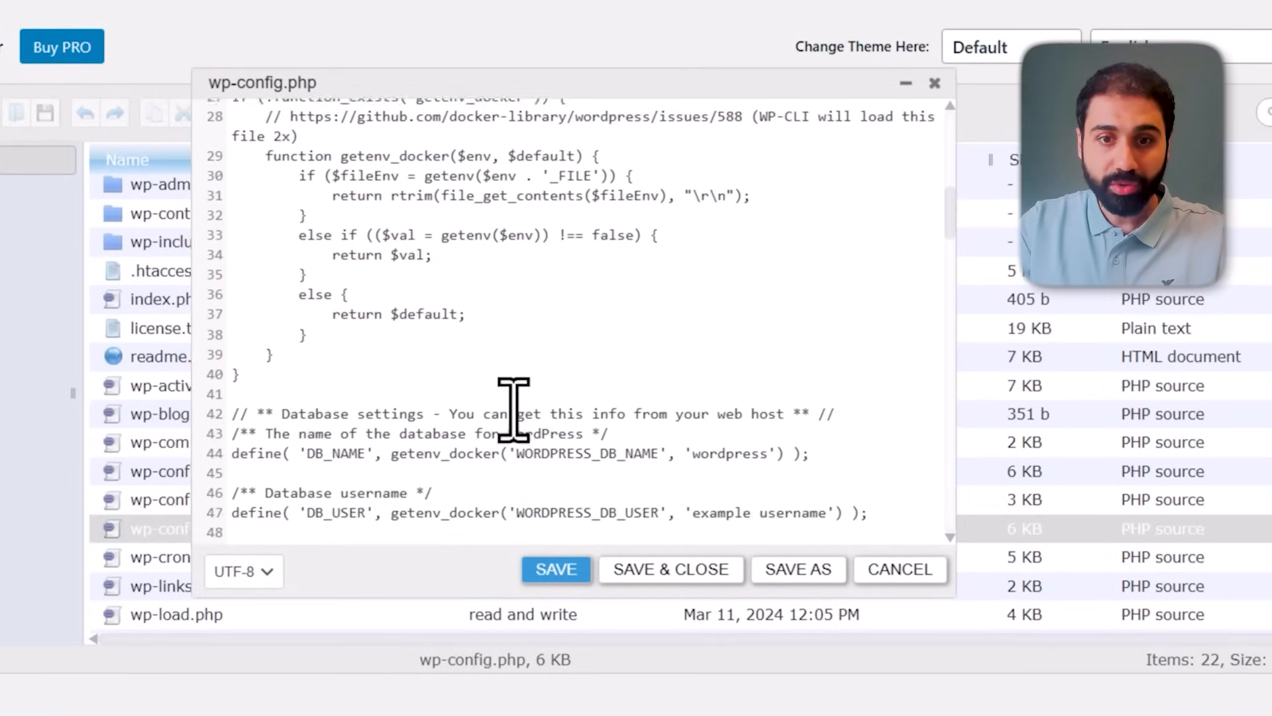
scroll(514, 409, "down", 3)
scroll(511, 410, "down", 3)
scroll(498, 417, "down", 10)
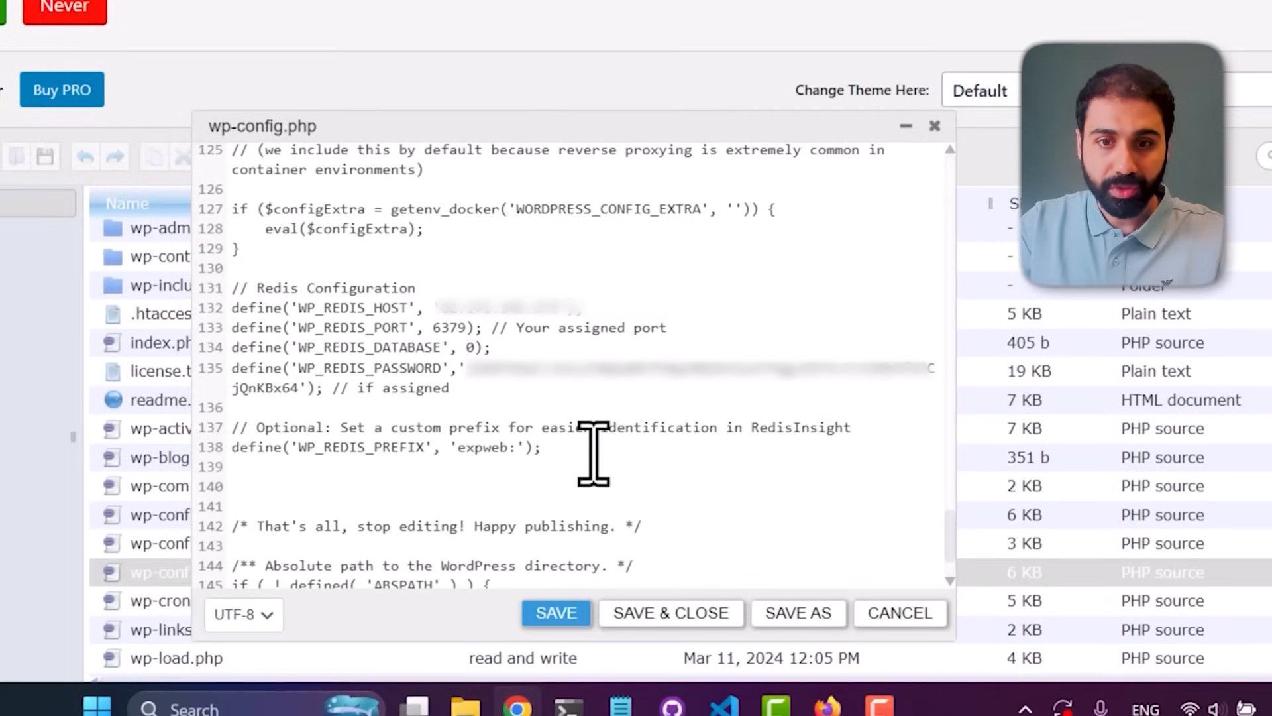
Step: Add blank lines after the Redis settings, then close the editor discarding changes
key("Return")
key("Return")
key("Return")
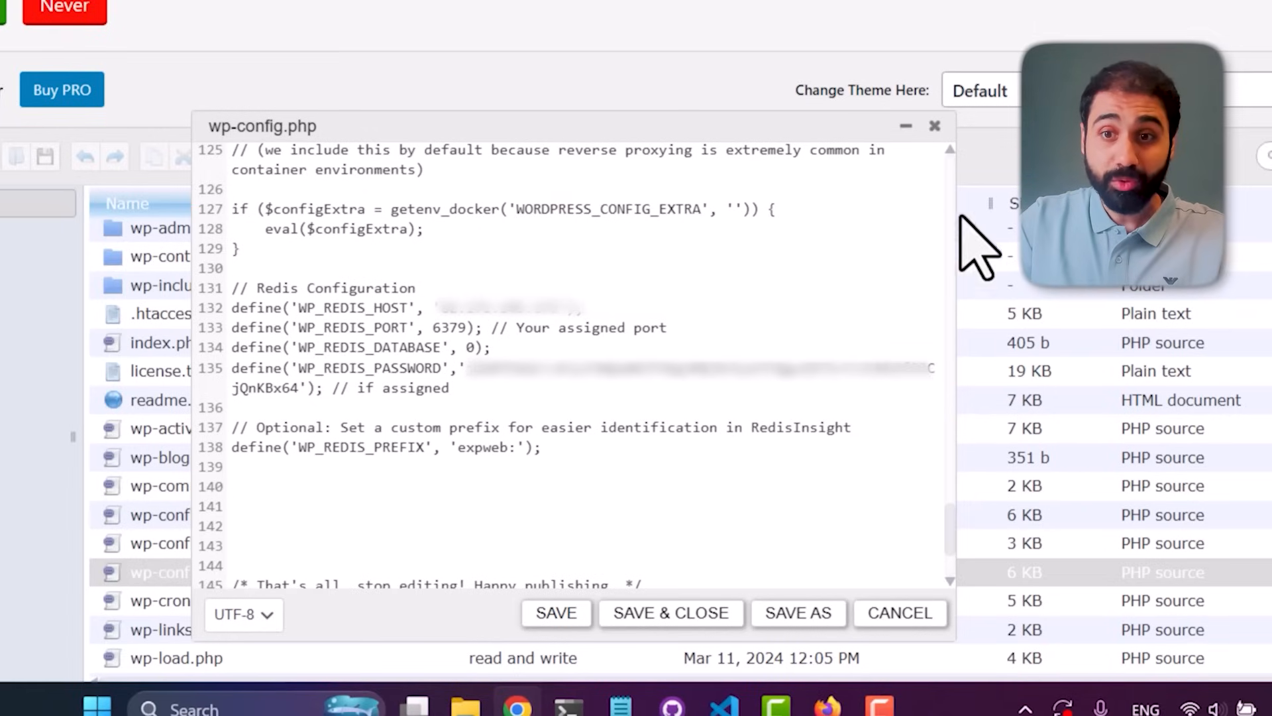
left_click(935, 125)
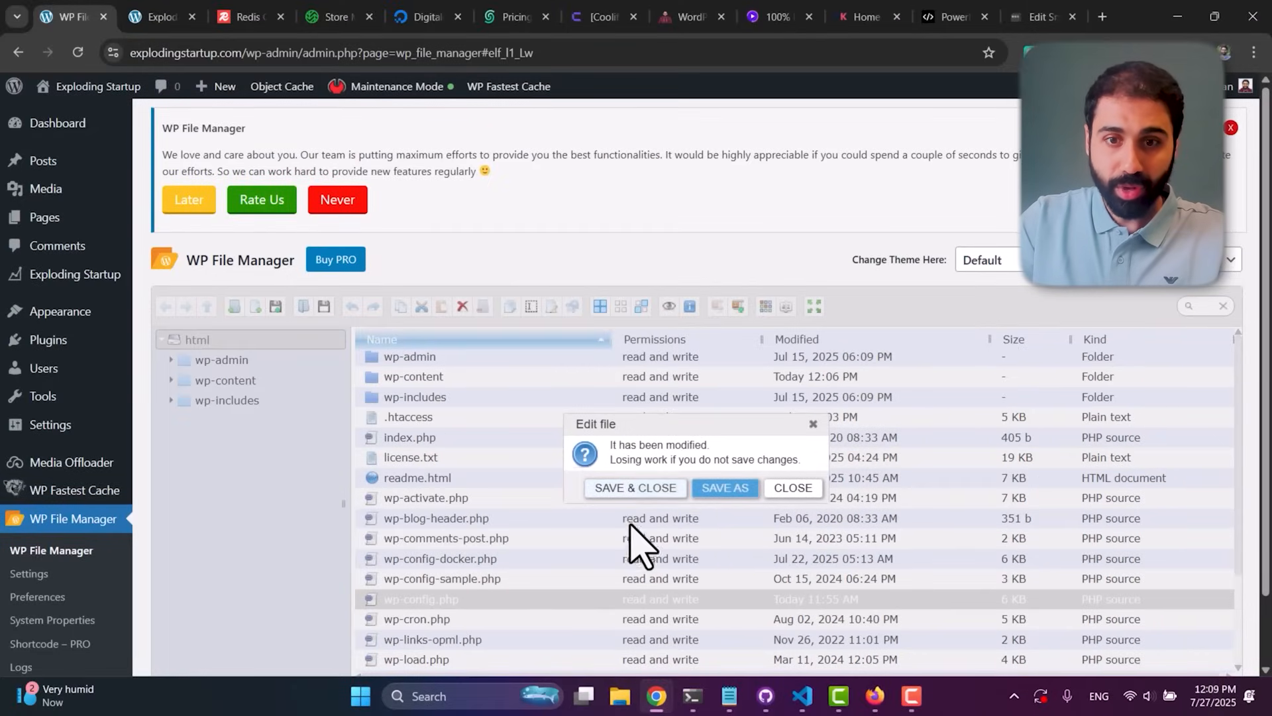
key("Escape")
Step: Search for 'snippets' and install and activate the Code Snippets plugin
left_click(177, 366)
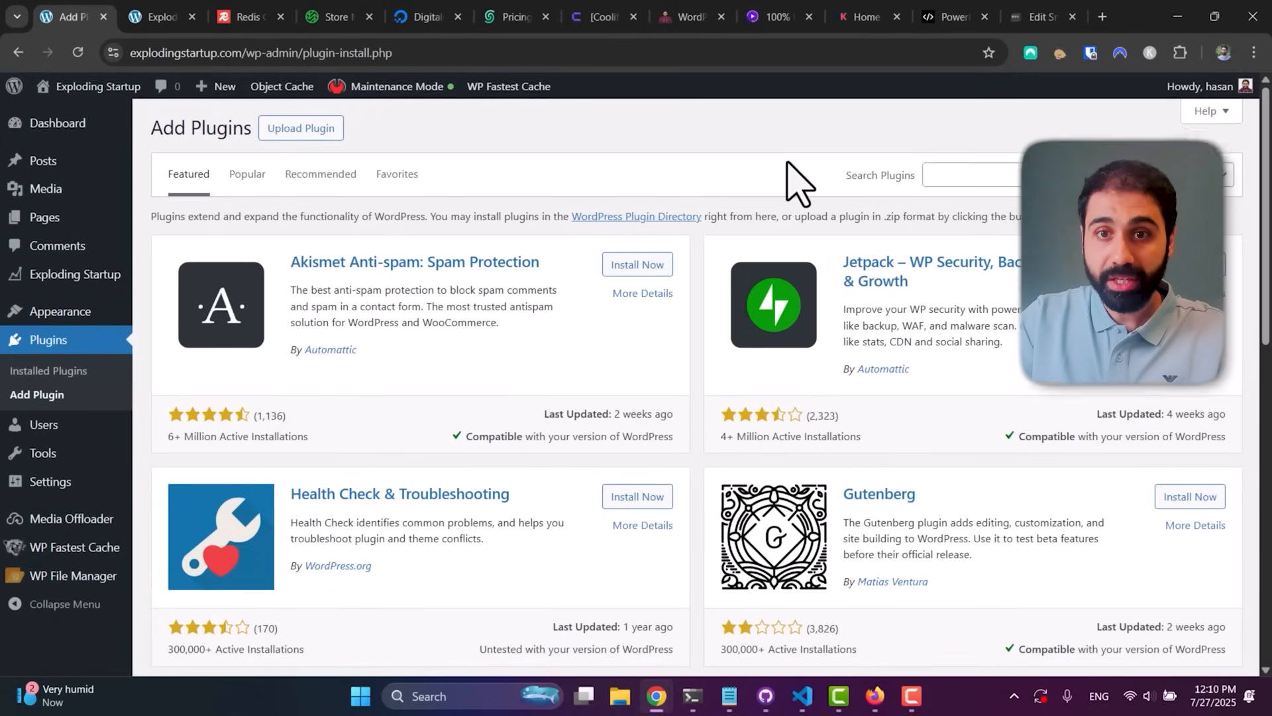
left_click(973, 177)
type("snippets")
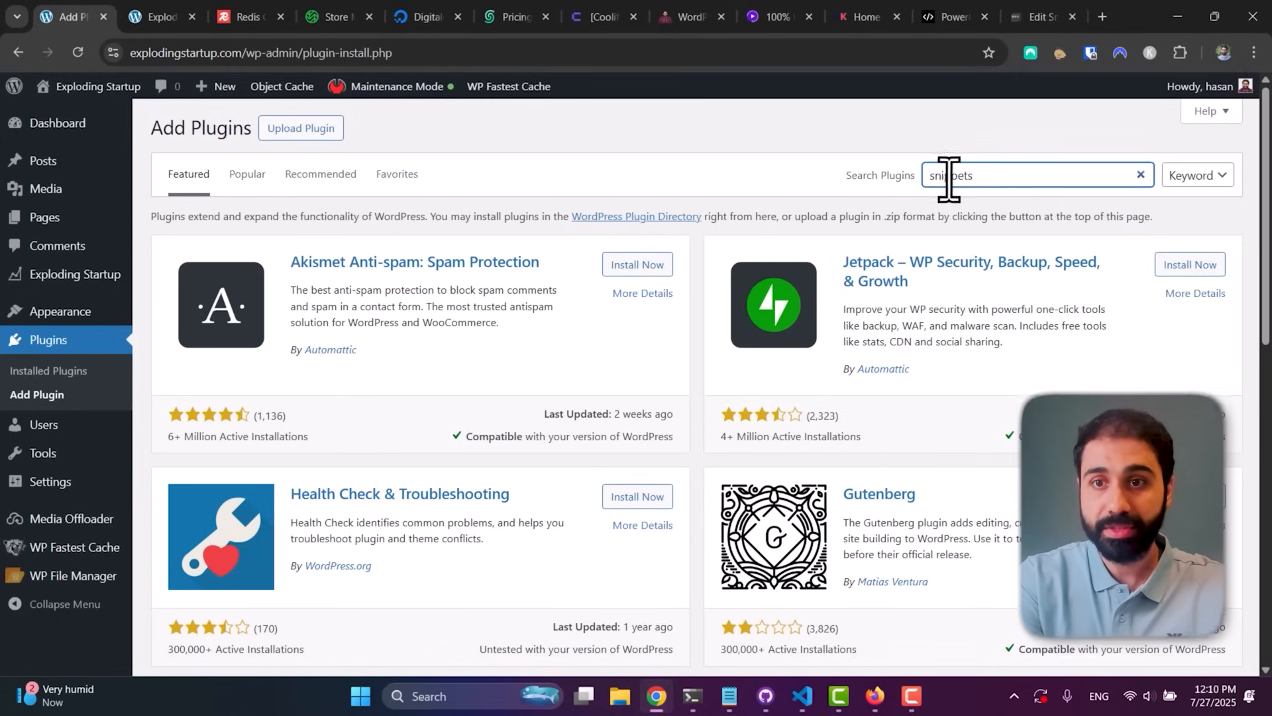
left_click(611, 272)
left_click(608, 274)
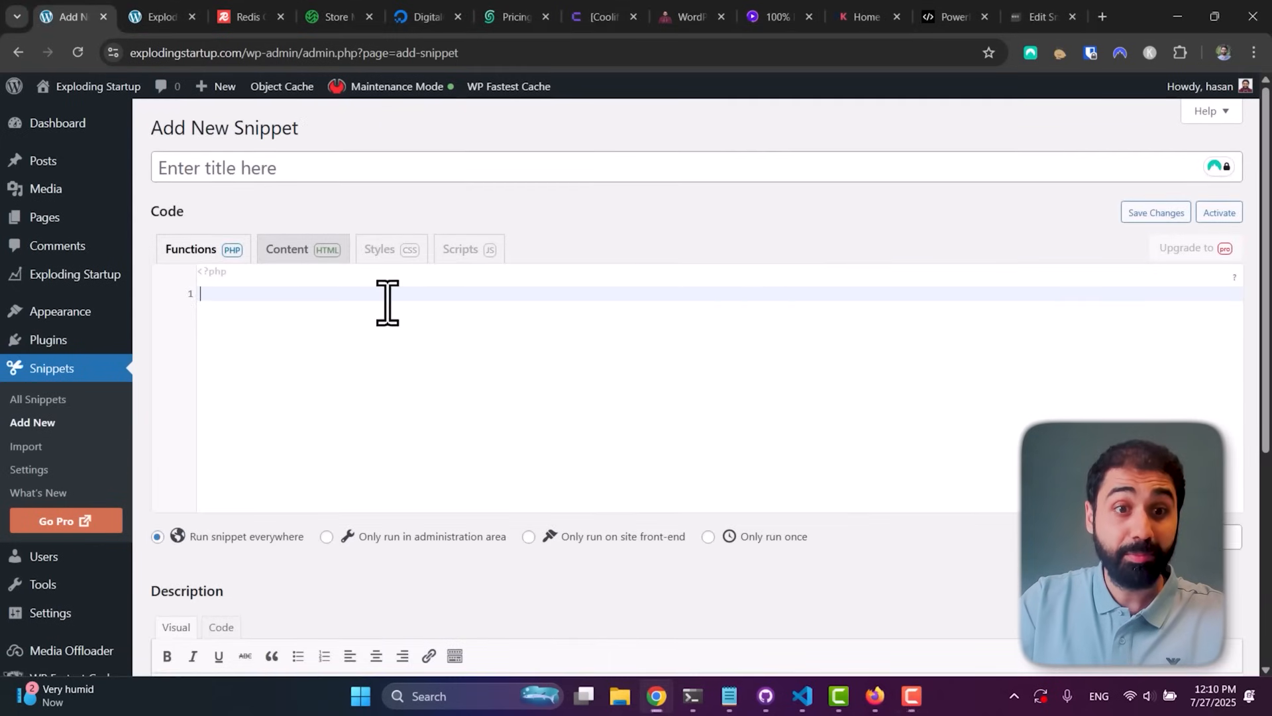
Step: Title the new snippet 'Minip Setup' and paste the MinIO configuration PHP into the code area
left_click(285, 166)
type("Minip Setup")
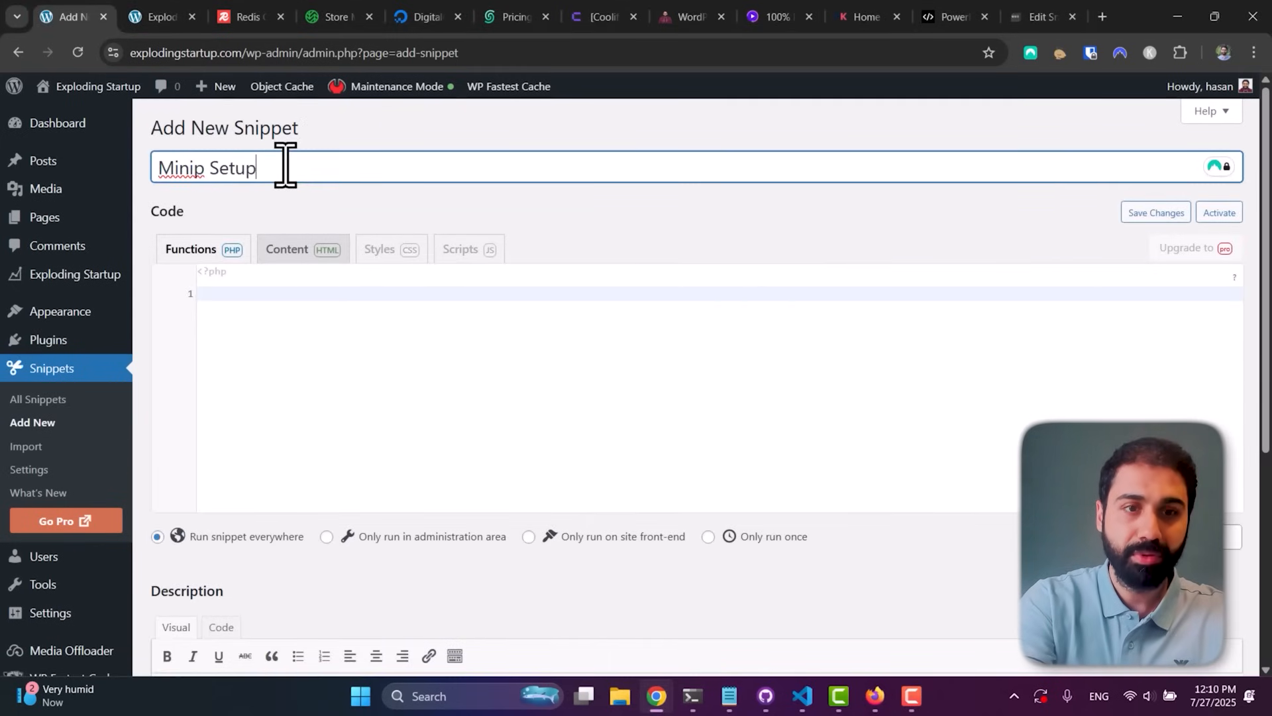
left_click(378, 370)
key("ctrl+v")
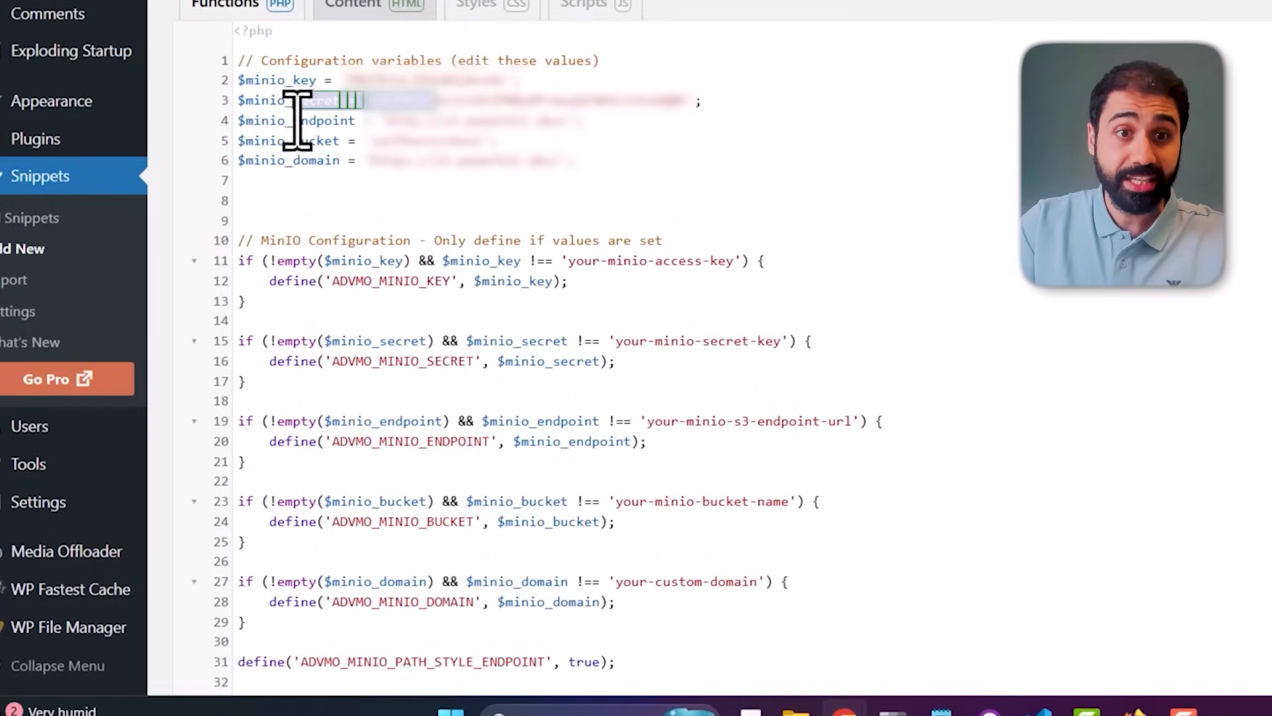
Step: Fill in the $minio_bucket, key, secret and domain values, then switch to the SaaS course page
left_click(391, 167)
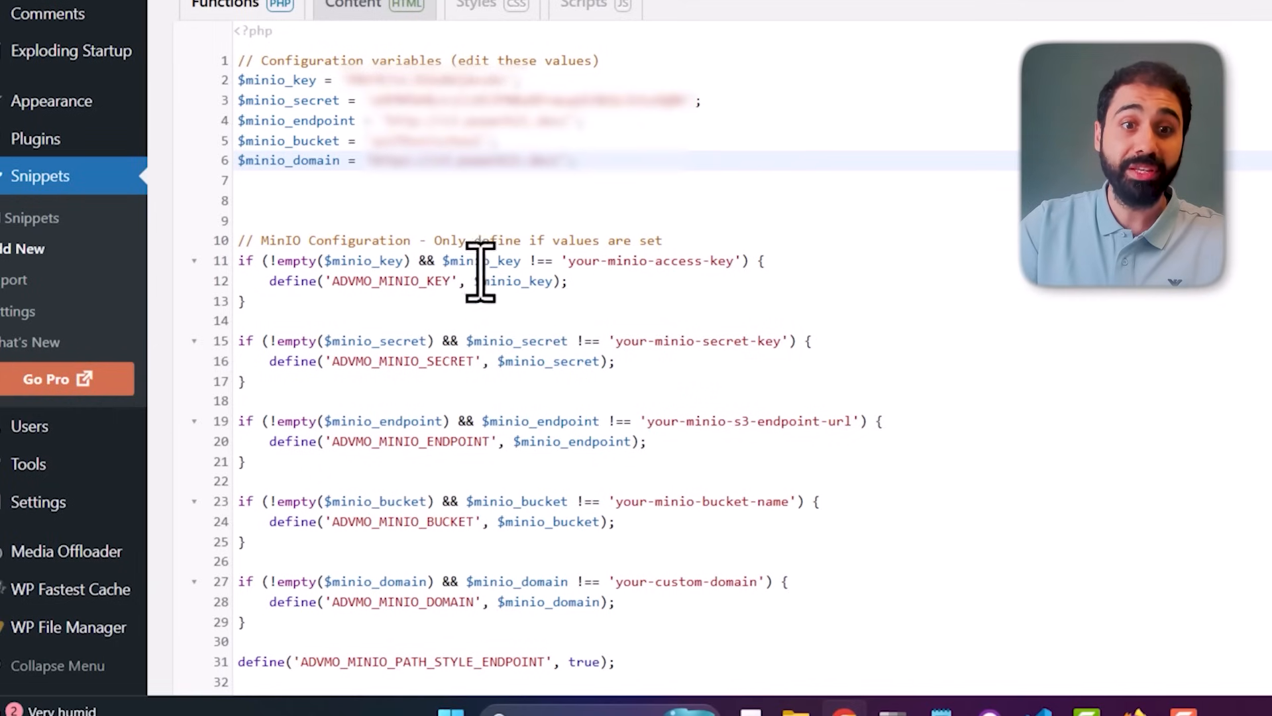
double_click(418, 140)
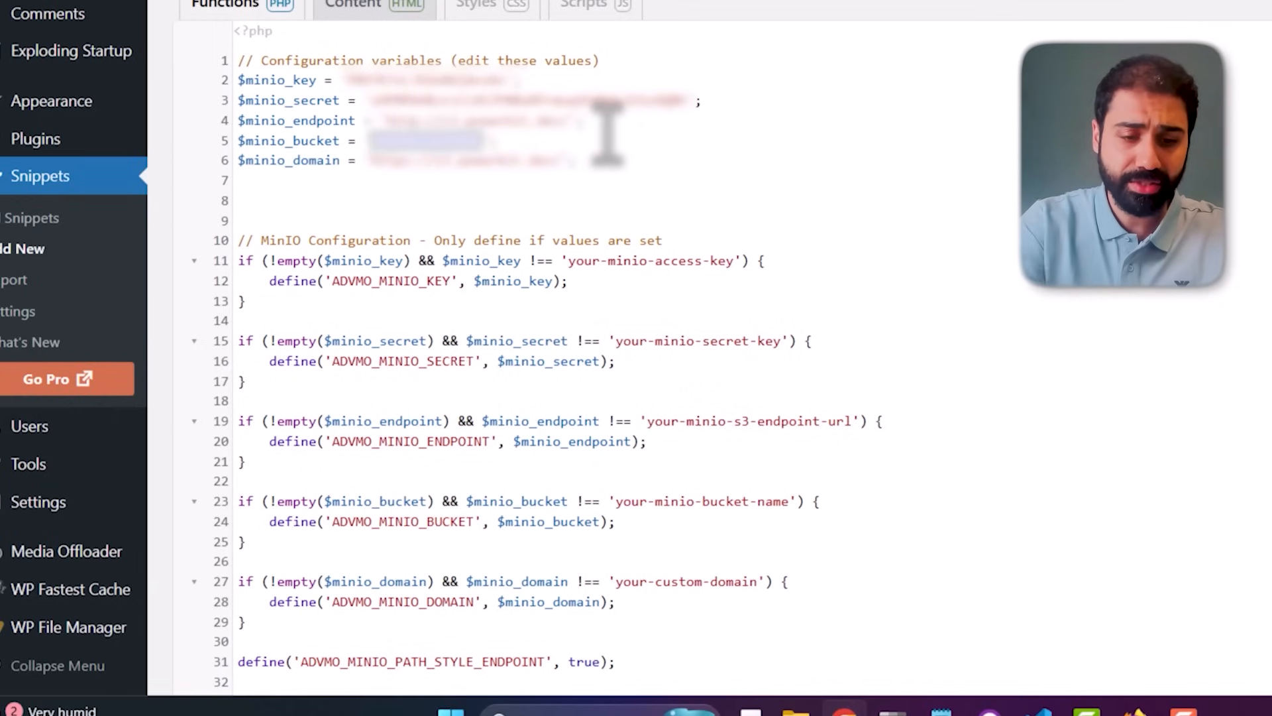
key("ctrl+v")
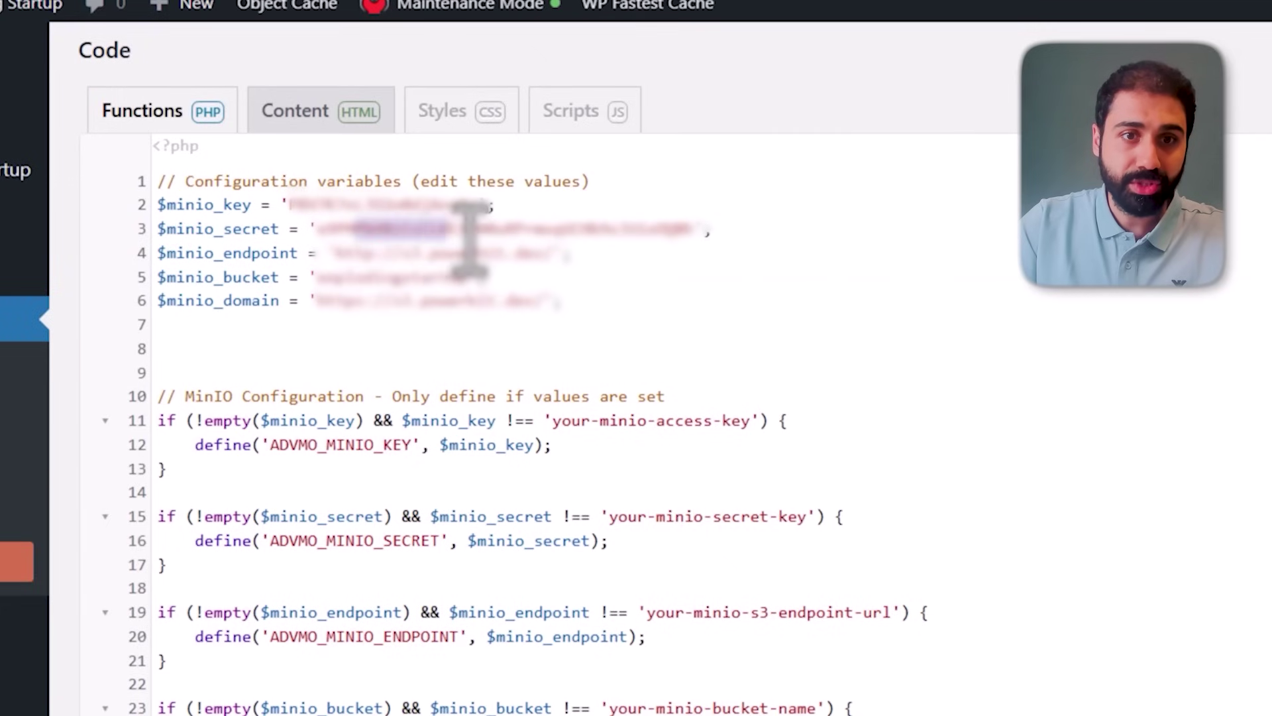
left_click(462, 229)
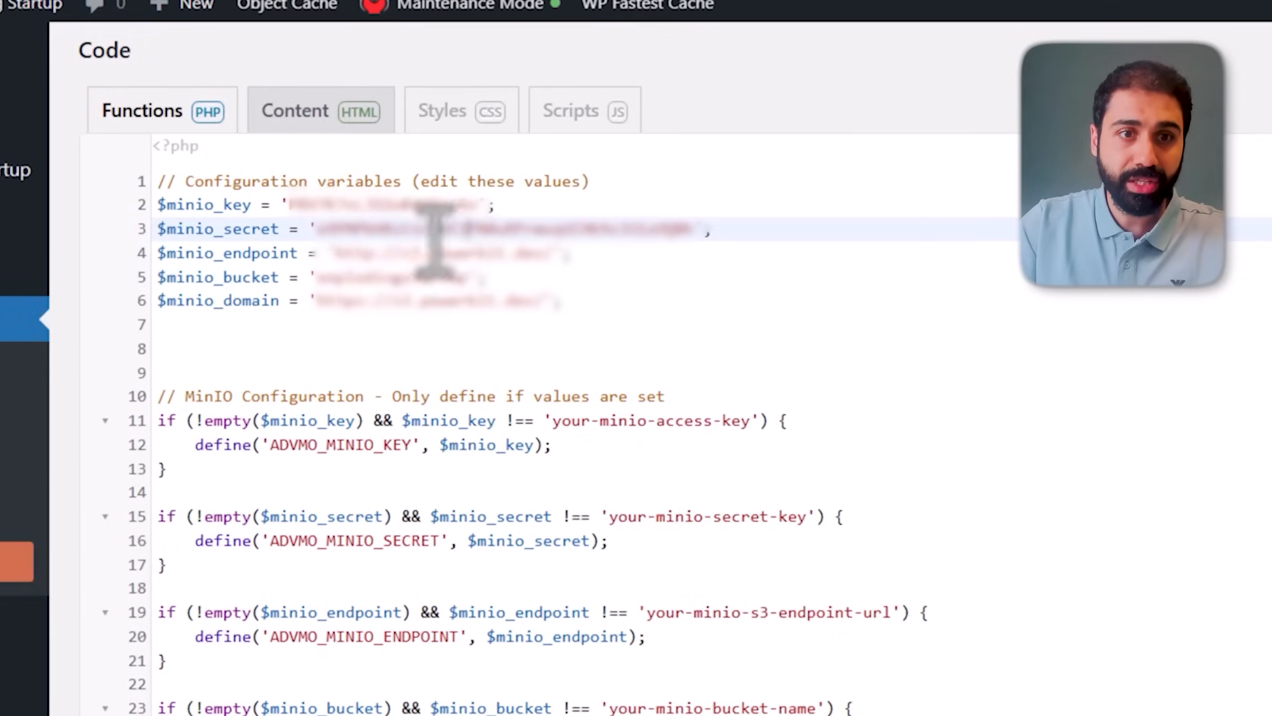
left_click(388, 204)
left_click(388, 300)
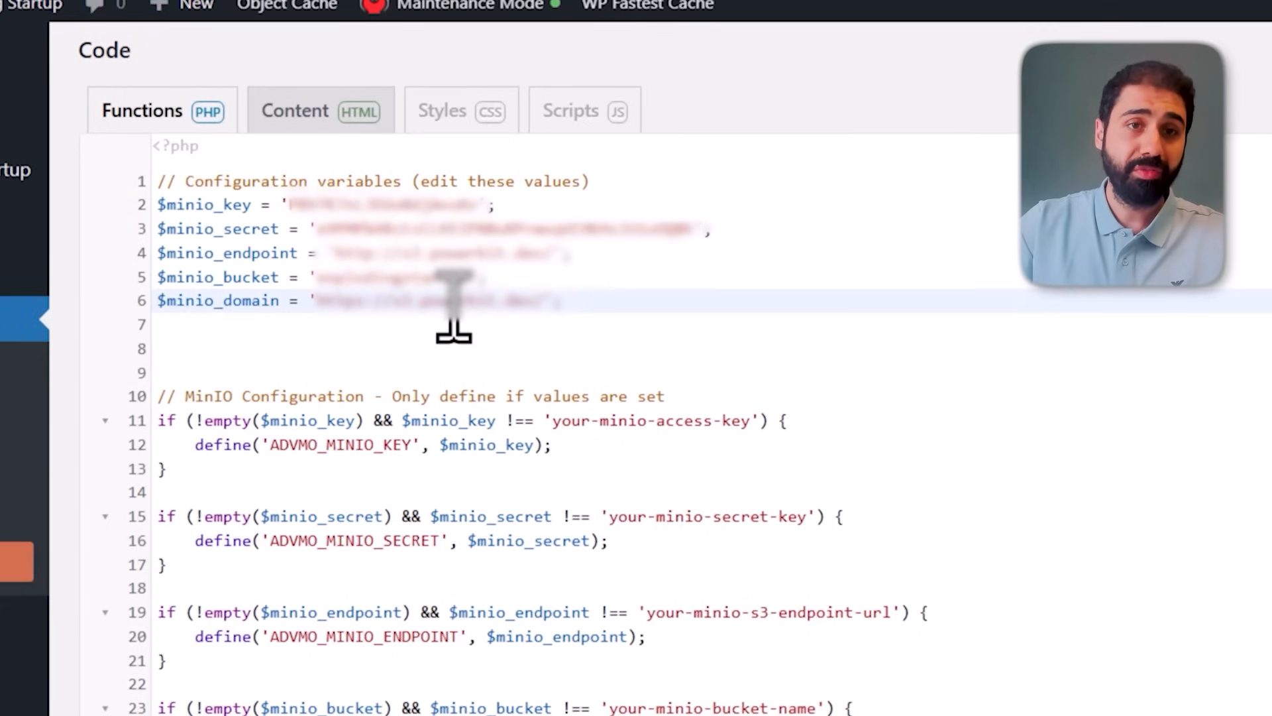
left_click(708, 20)
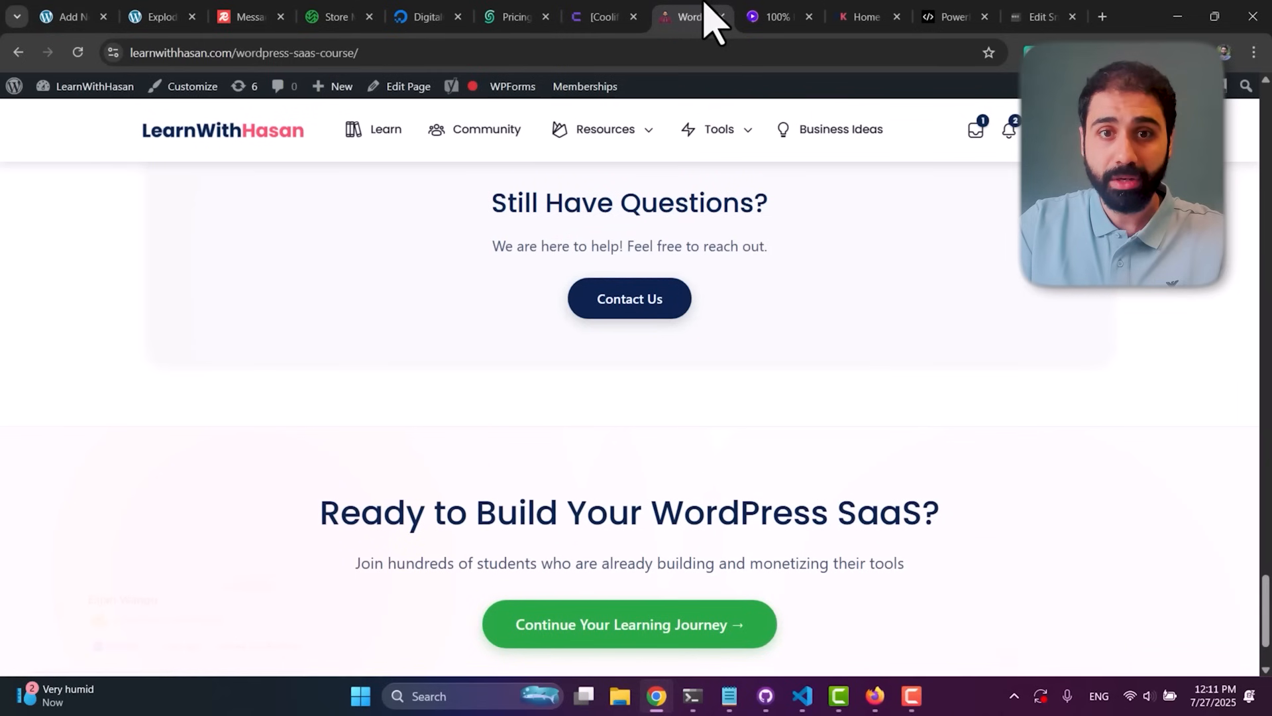
mouse_move(604, 129)
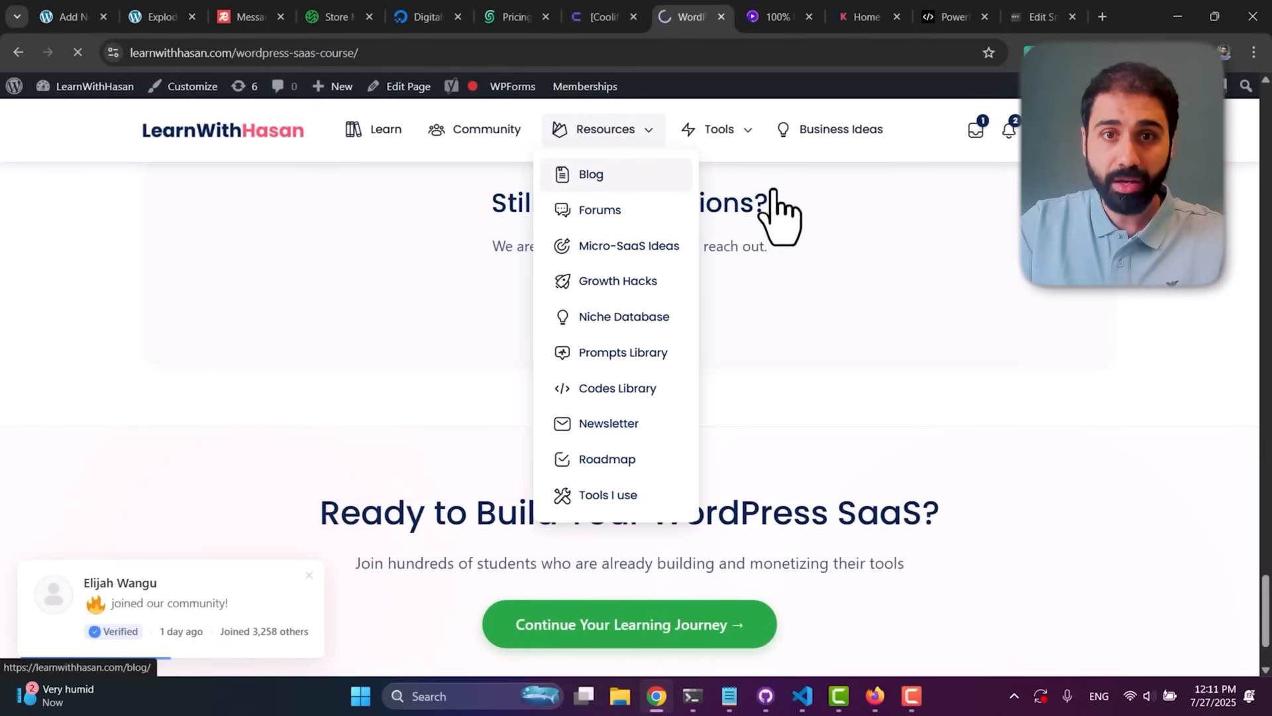
scroll(1228, 219, "down", 2)
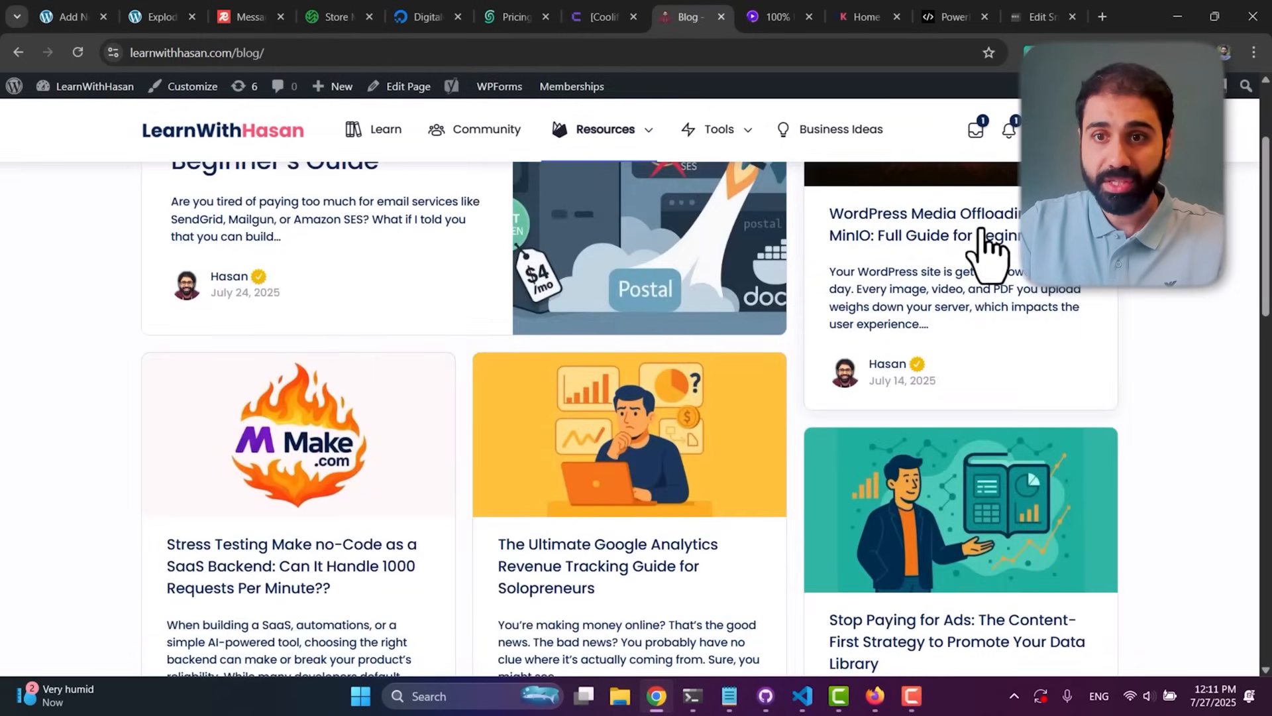
scroll(994, 248, "up", 2)
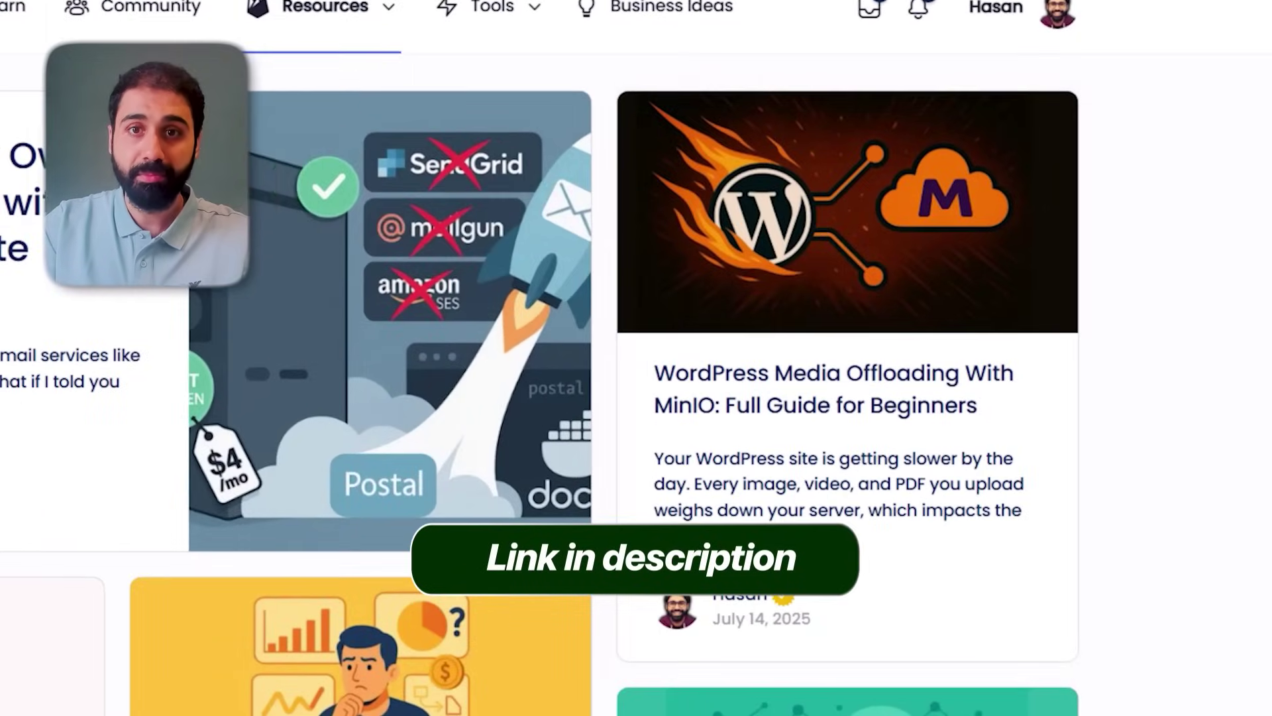
Step: Bring up the MinIO media-offloading guide article and highlight its title
left_click(835, 200)
left_click_drag(308, 202, 814, 207)
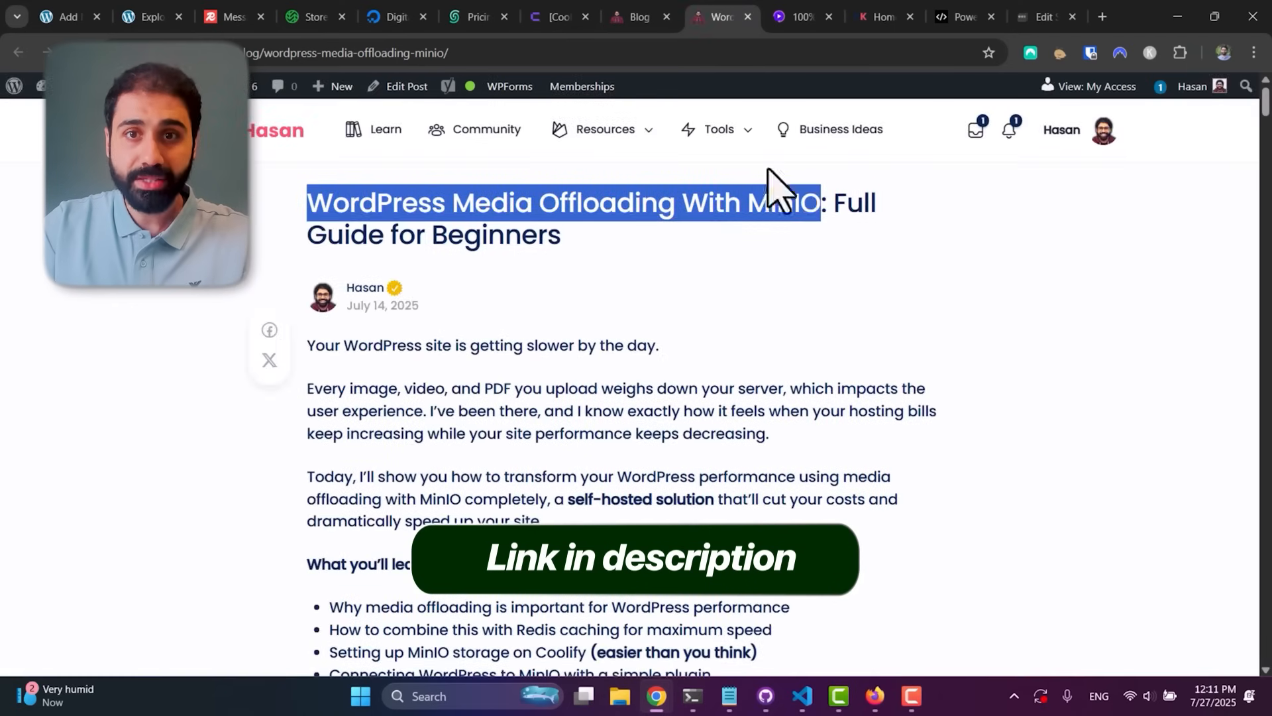
scroll(668, 283, "down", 3)
scroll(668, 283, "down", 3)
scroll(668, 284, "down", 3)
scroll(668, 283, "down", 3)
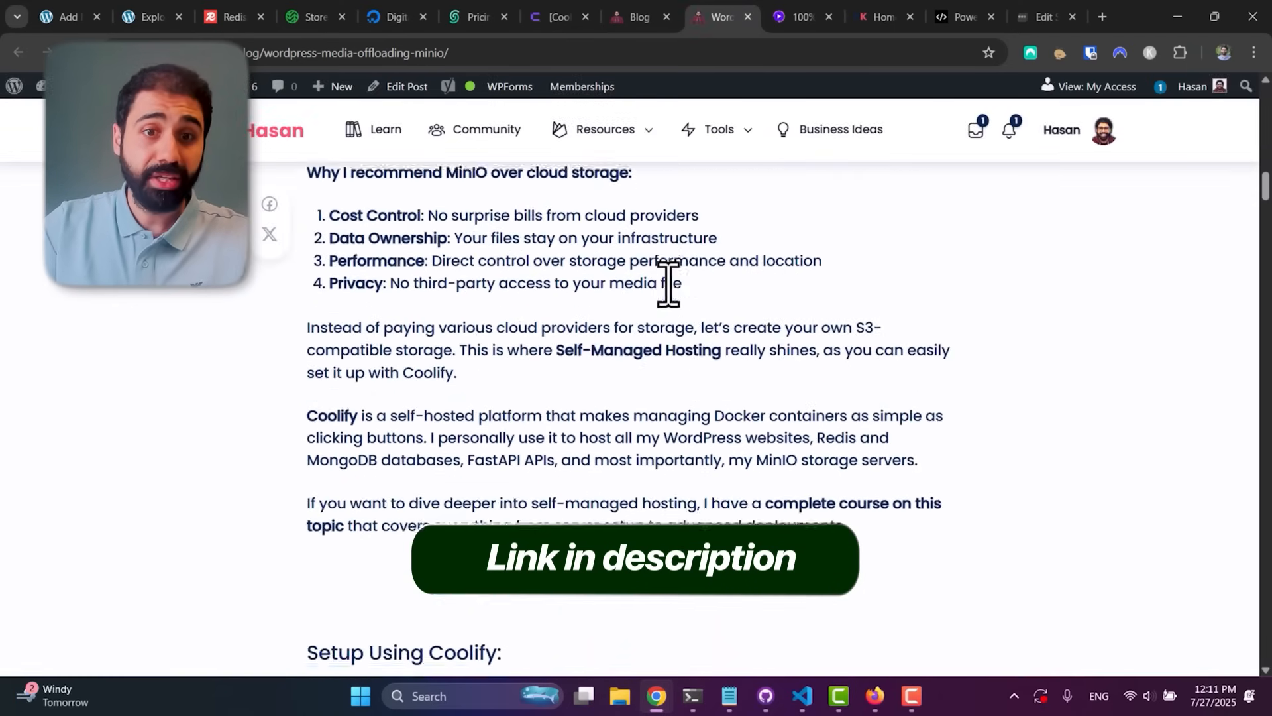
scroll(668, 283, "down", 4)
scroll(672, 294, "down", 5)
scroll(676, 299, "down", 2)
scroll(607, 319, "down", 2)
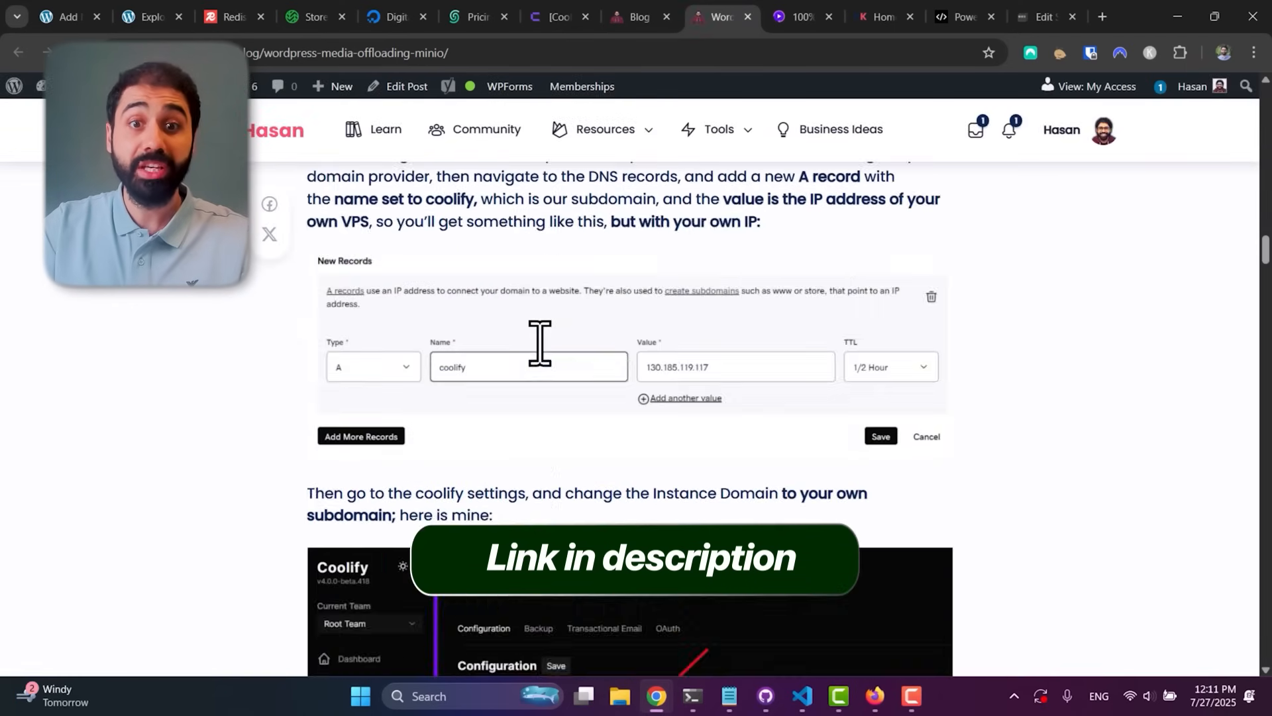
scroll(541, 343, "down", 2)
scroll(548, 377, "down", 4)
scroll(552, 377, "down", 3)
scroll(556, 378, "down", 3)
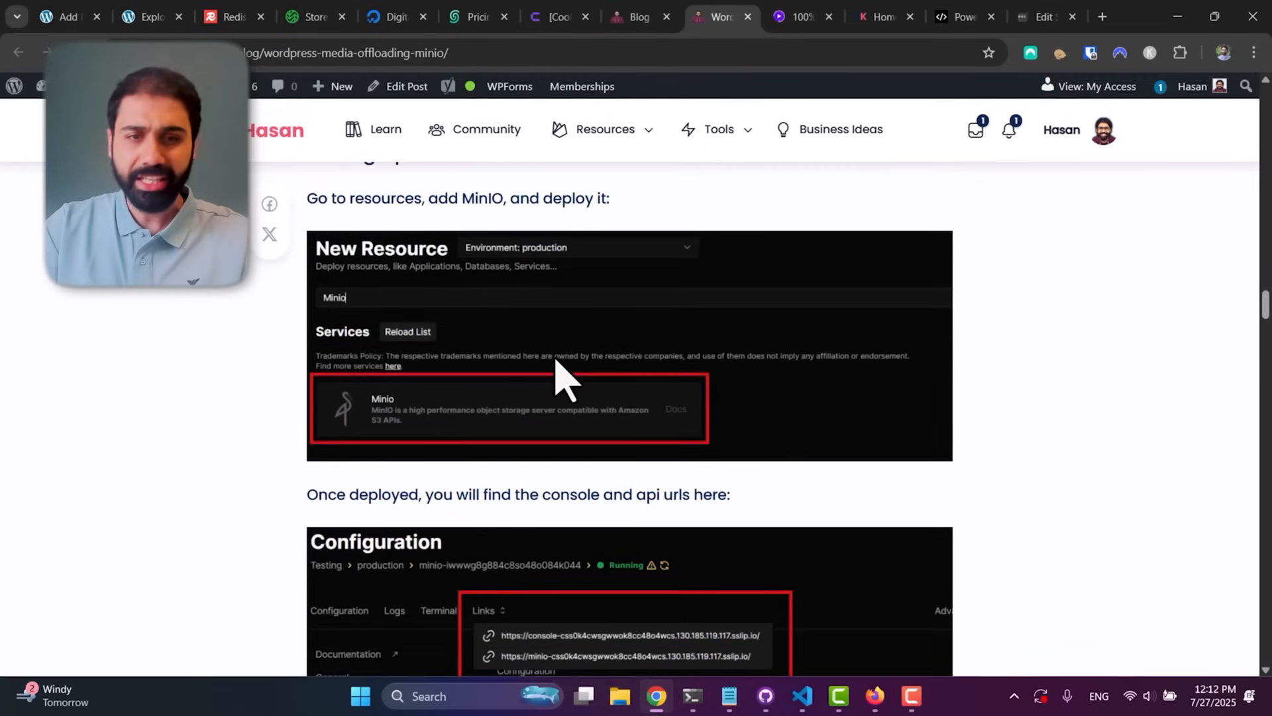
scroll(565, 379, "down", 4)
scroll(558, 377, "down", 4)
scroll(557, 373, "down", 4)
scroll(562, 369, "down", 4)
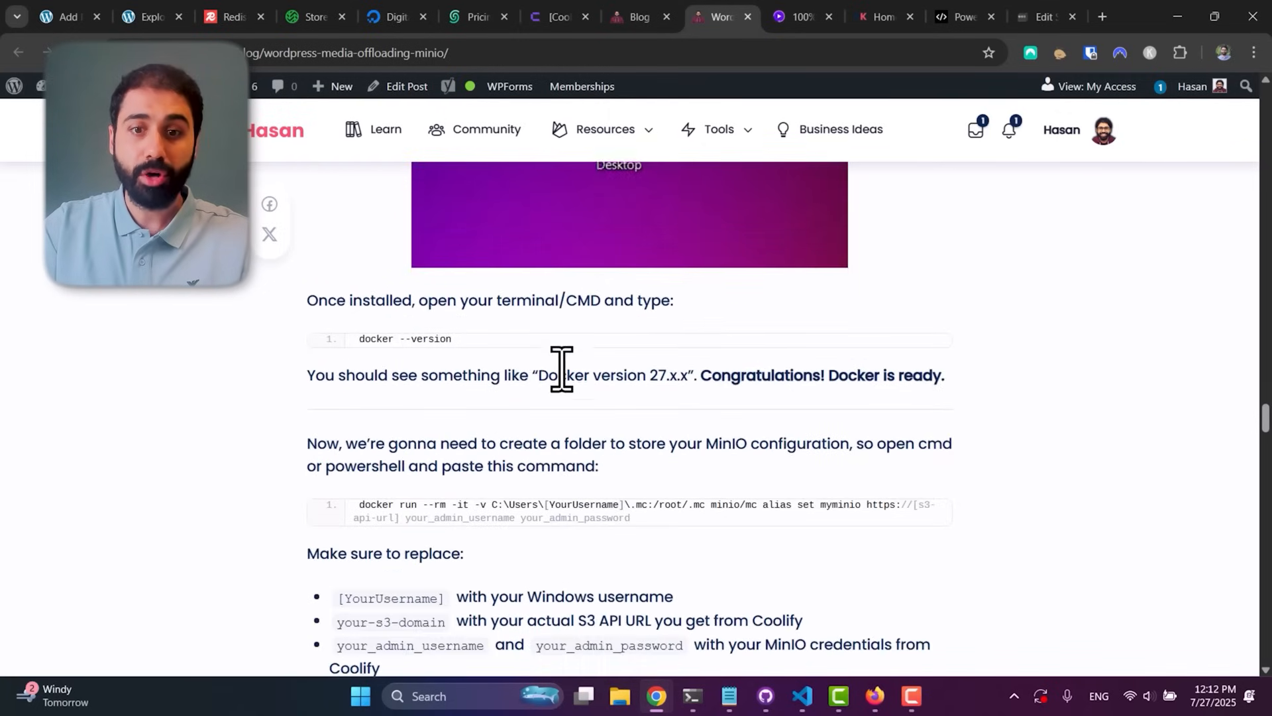
scroll(562, 369, "down", 5)
scroll(561, 369, "down", 1)
scroll(562, 369, "down", 1)
scroll(562, 368, "down", 4)
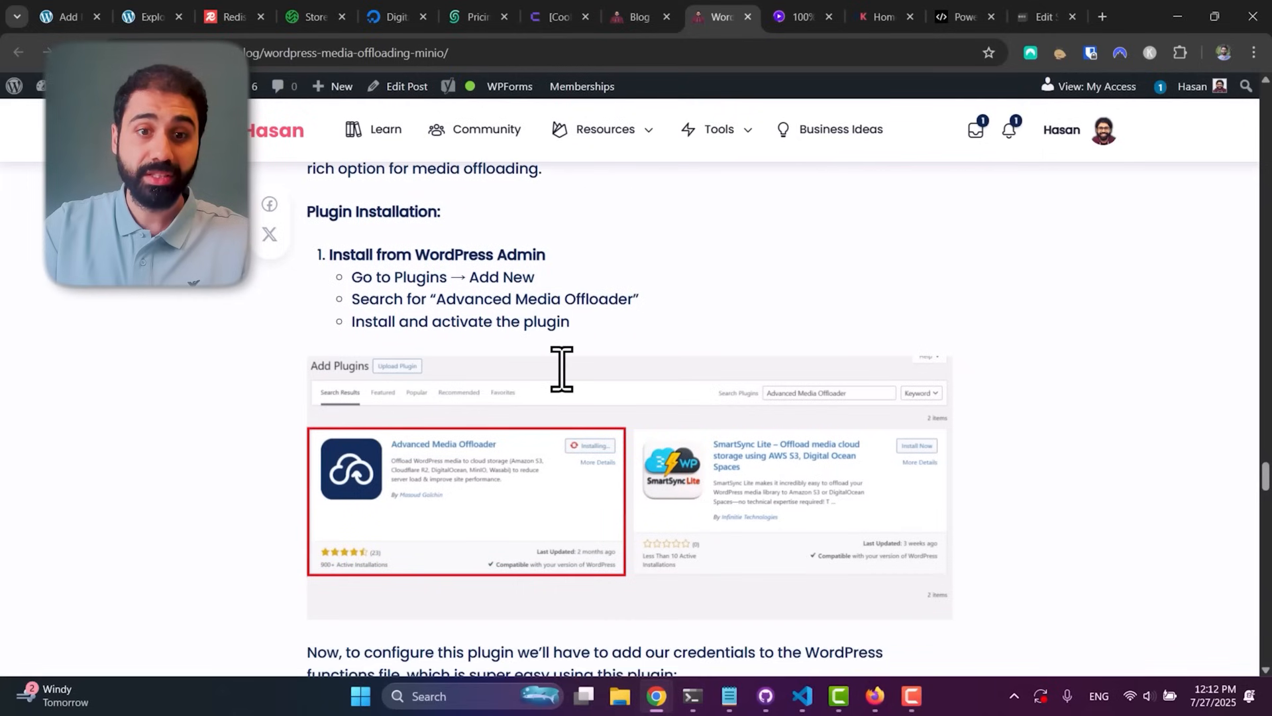
scroll(562, 369, "down", 4)
scroll(576, 389, "down", 4)
scroll(553, 265, "down", 2)
scroll(582, 384, "up", 2)
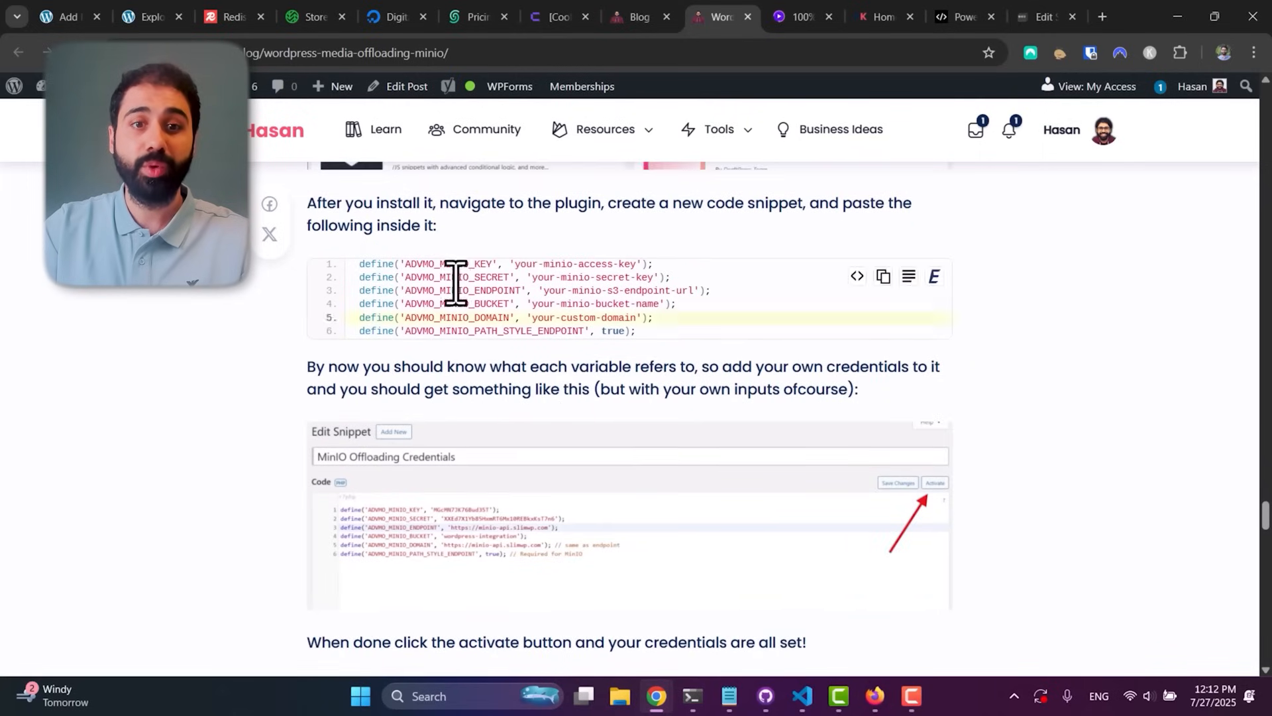
Step: Save and activate the MinIO credentials snippet, then select bucket name explodingstartup in Media Offloader settings
left_click(82, 17)
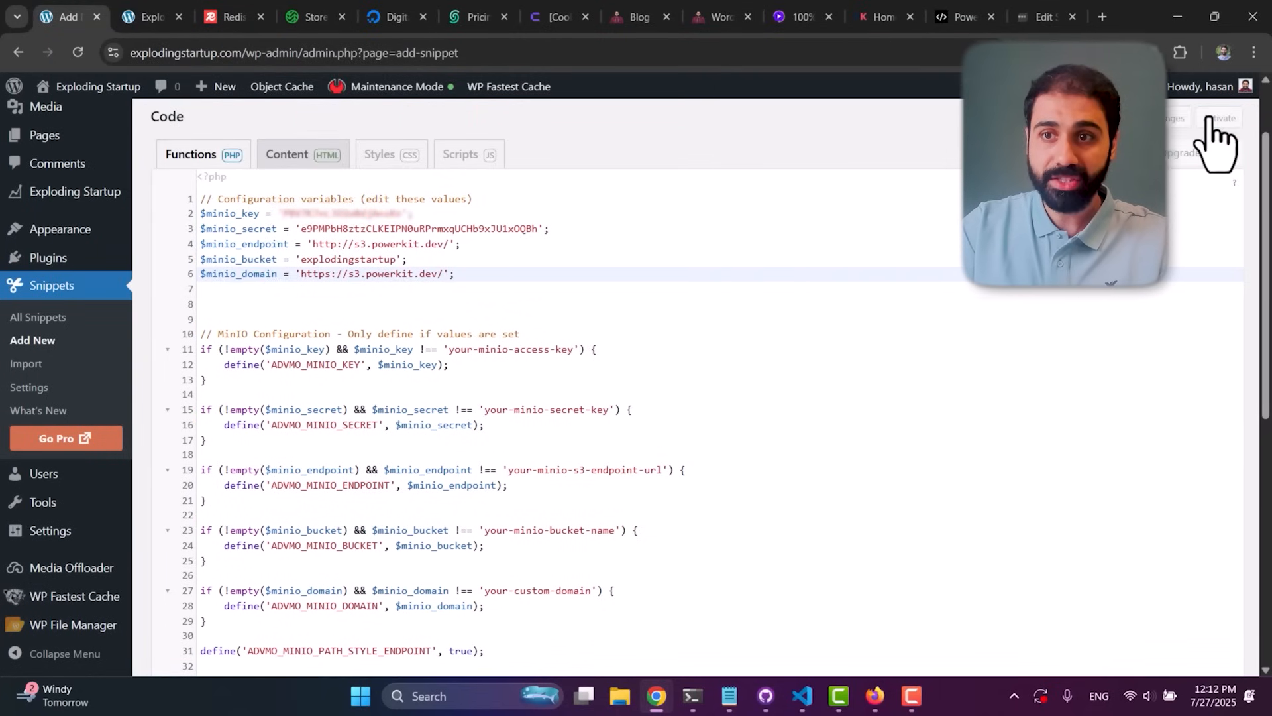
left_click(1211, 119)
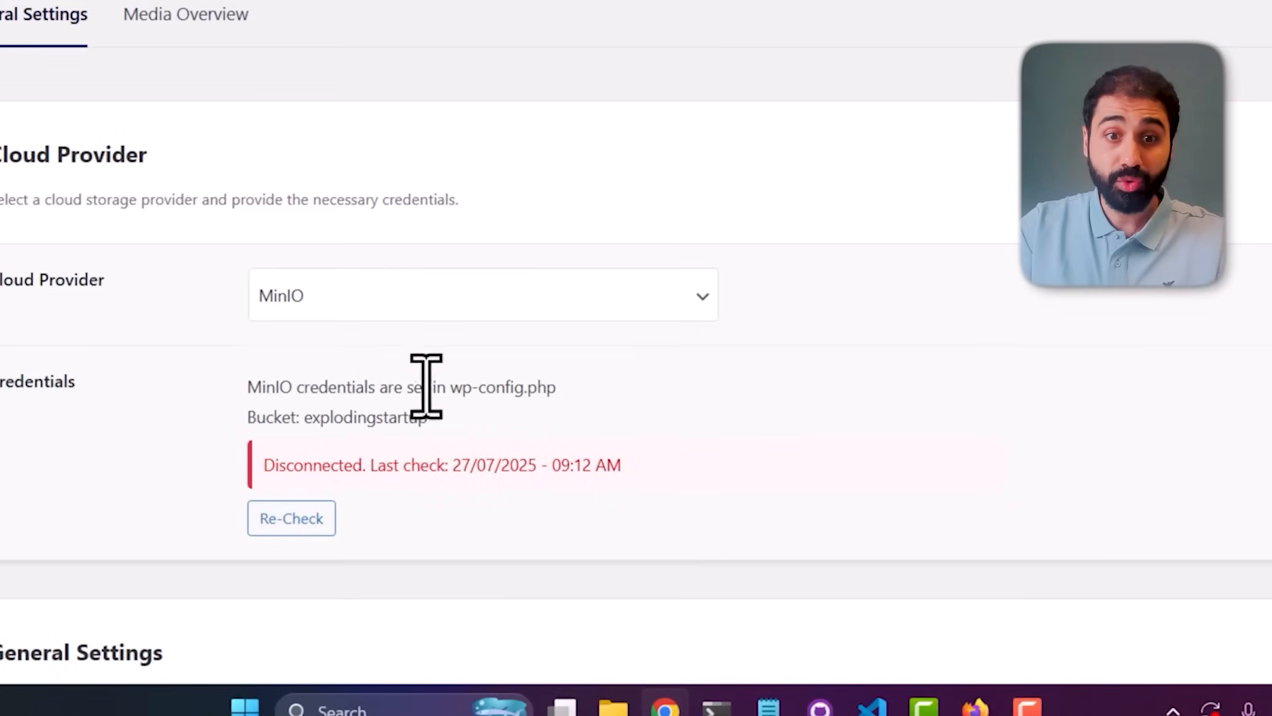
double_click(377, 422)
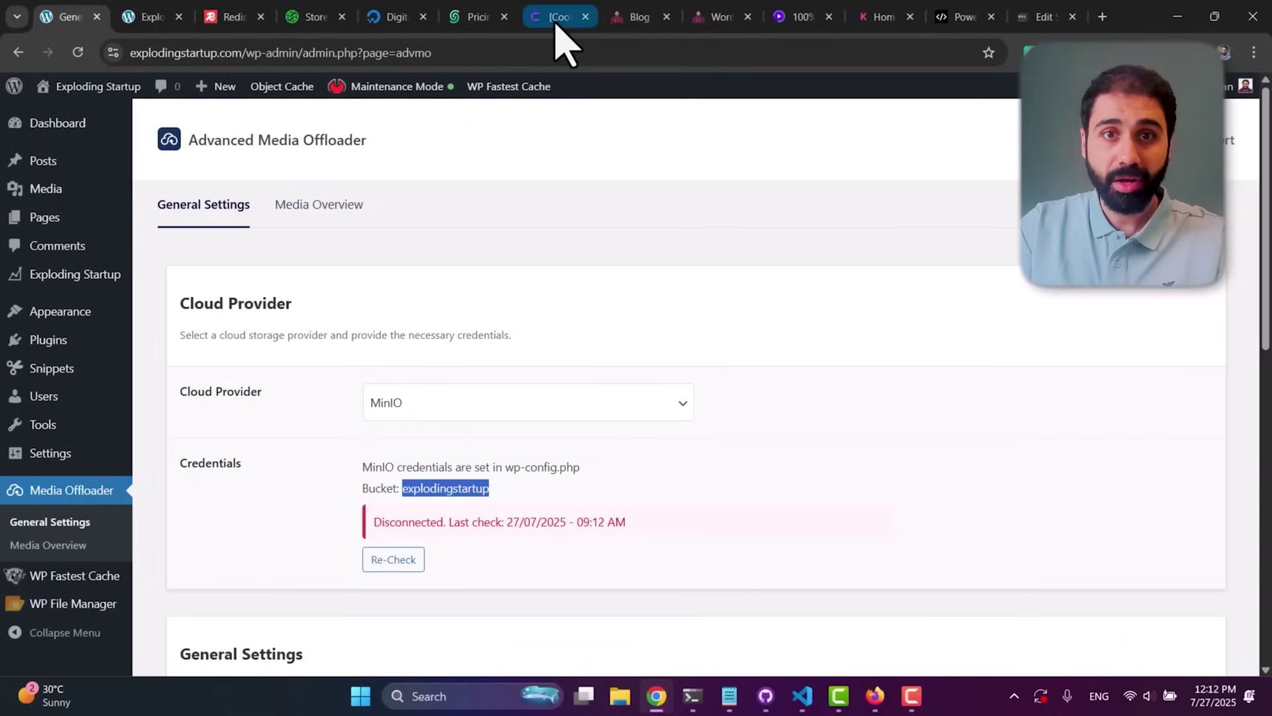
right_click(561, 18)
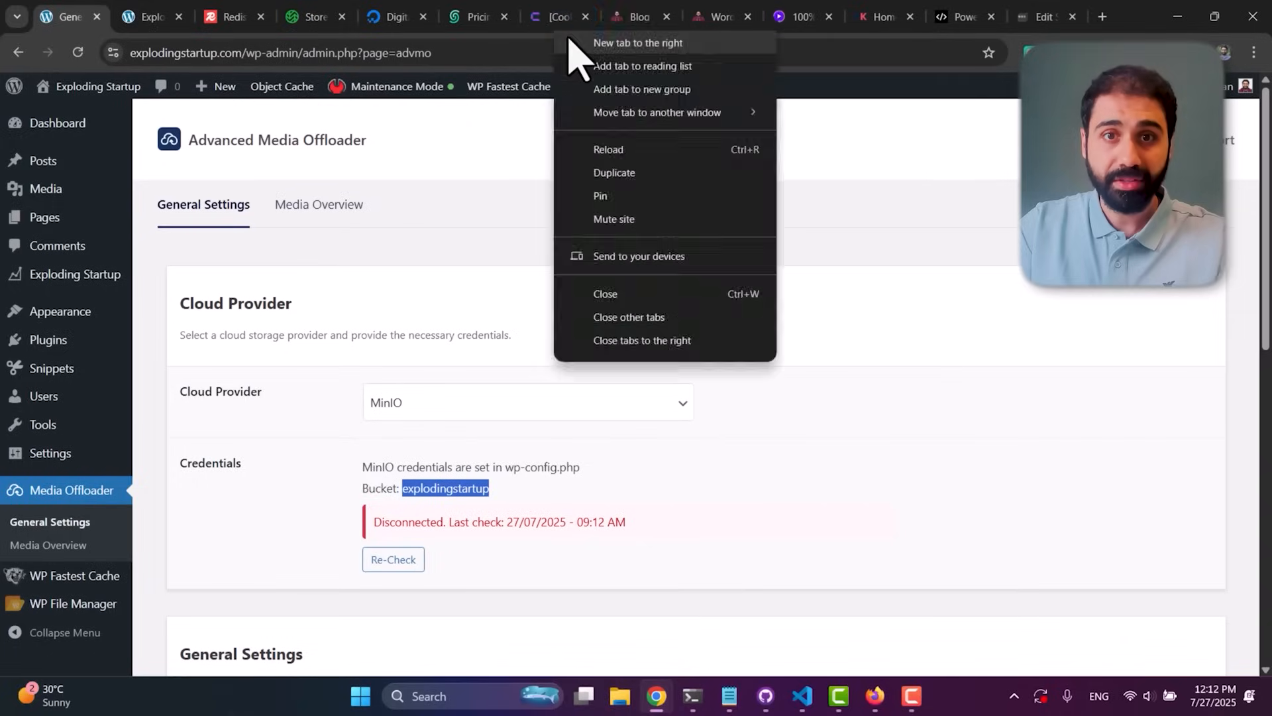
Step: In a new MinIO Console tab, create the explodingstartup bucket and view its details
left_click(576, 39)
key("Return")
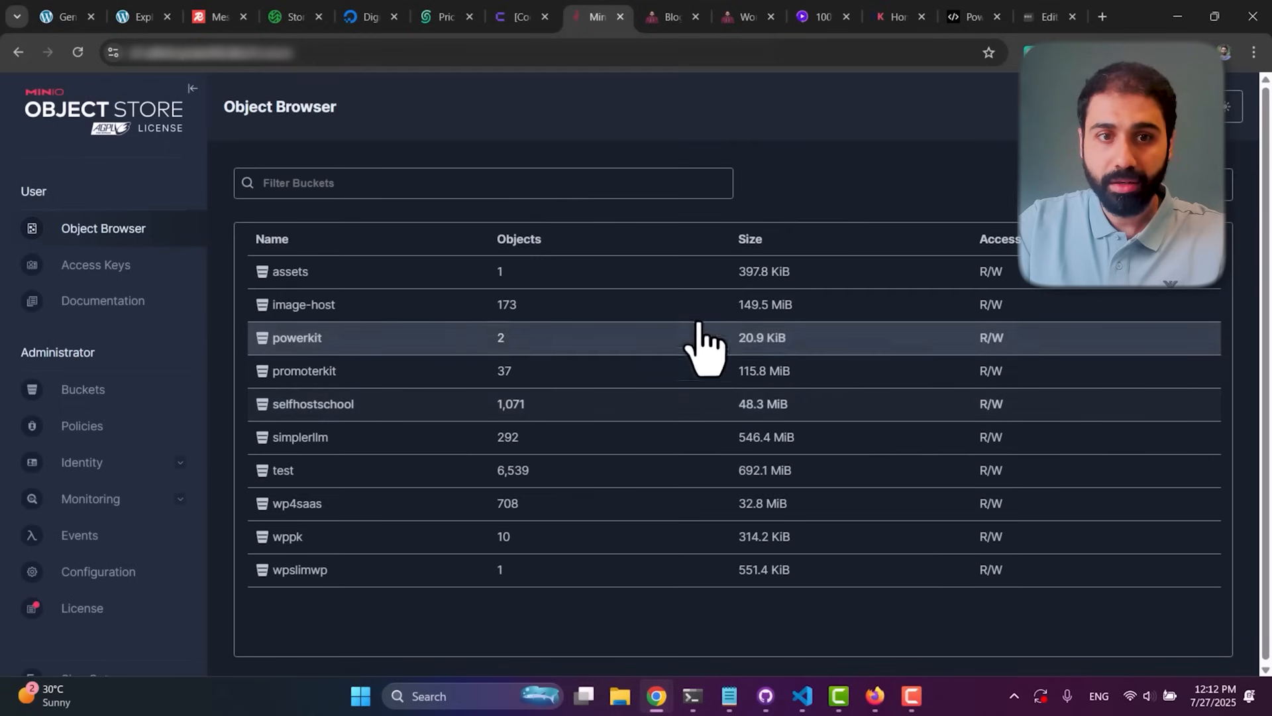
left_click(84, 389)
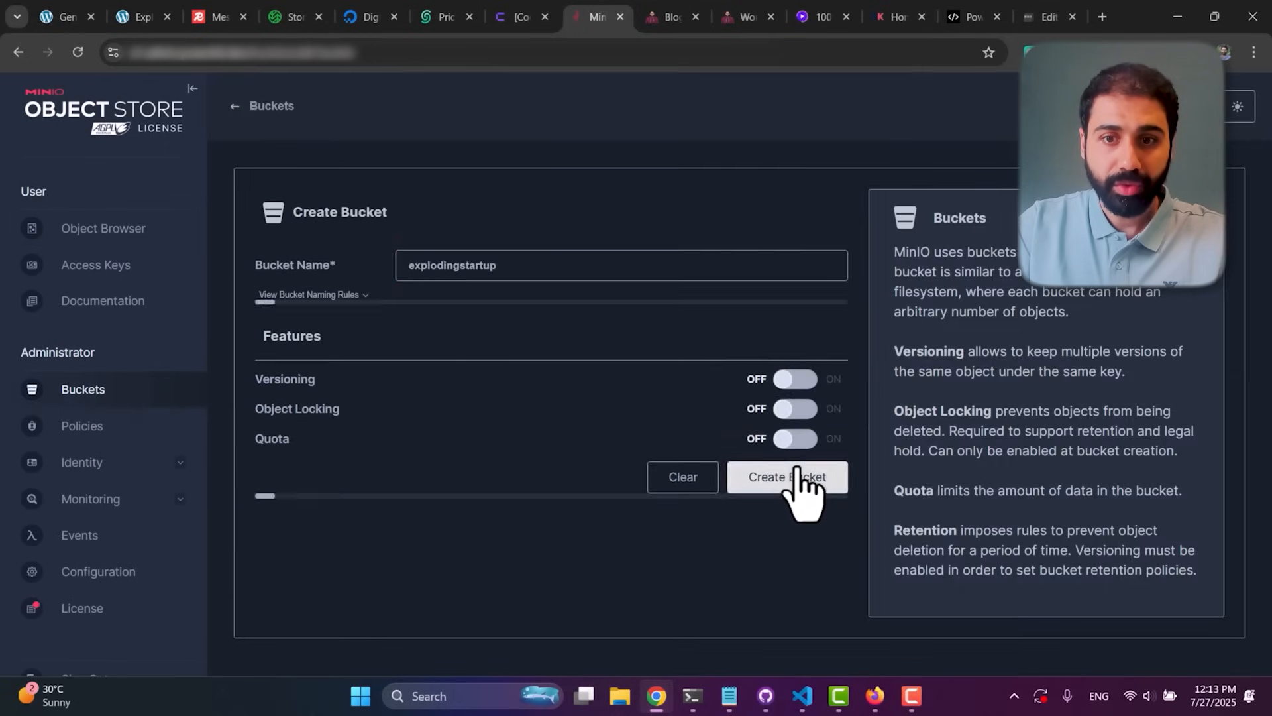
left_click(808, 481)
left_click(875, 459)
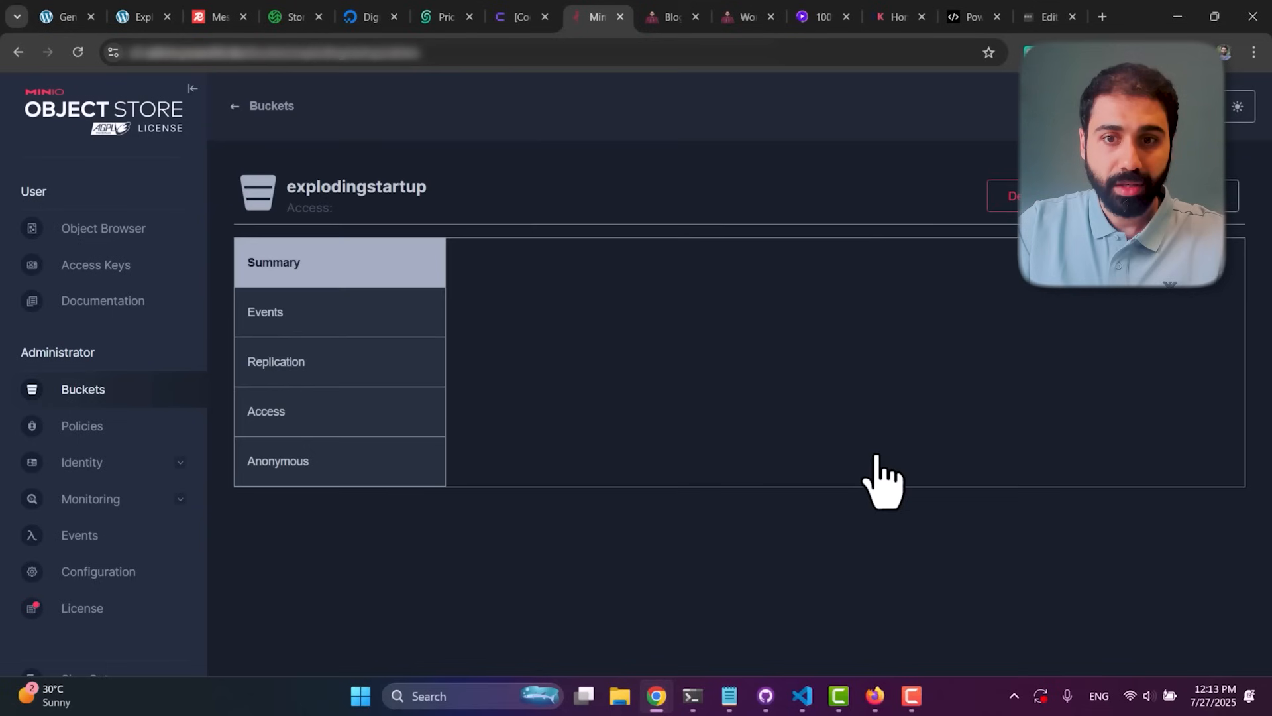
Step: Set the explodingstartup bucket's access policy to Public and return to WordPress
left_click(560, 322)
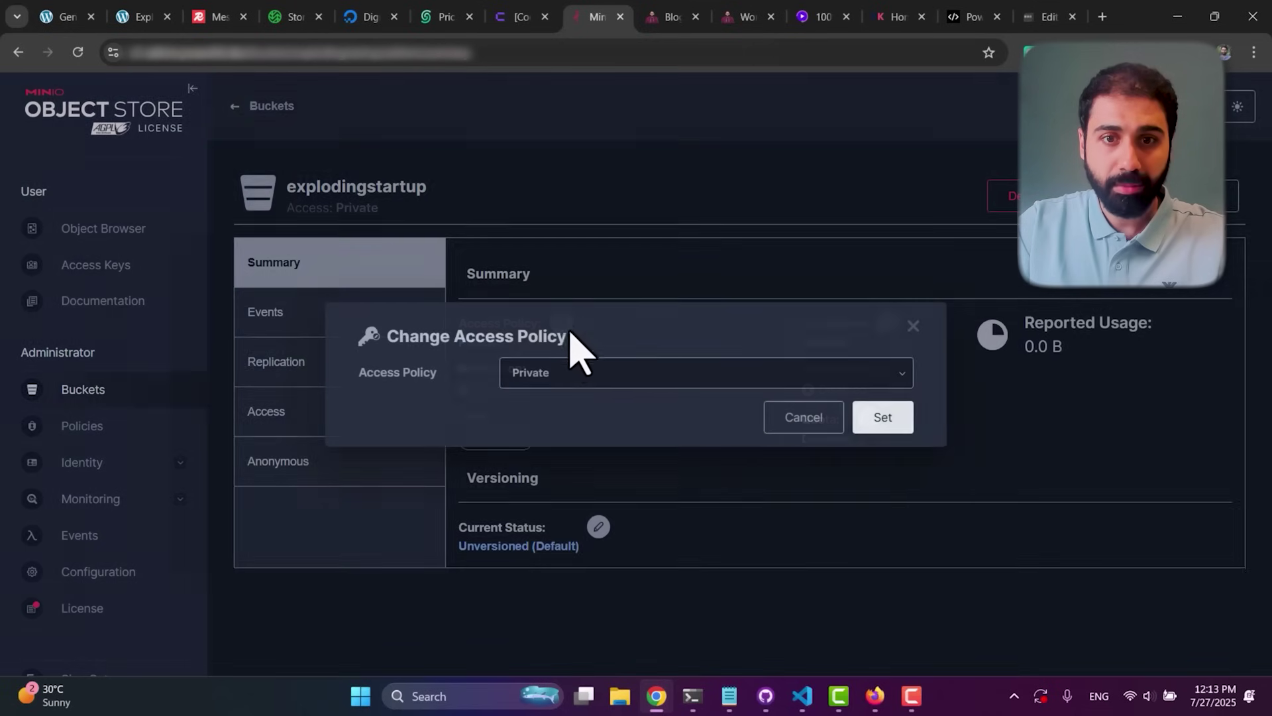
left_click(690, 372)
left_click(587, 438)
left_click(880, 447)
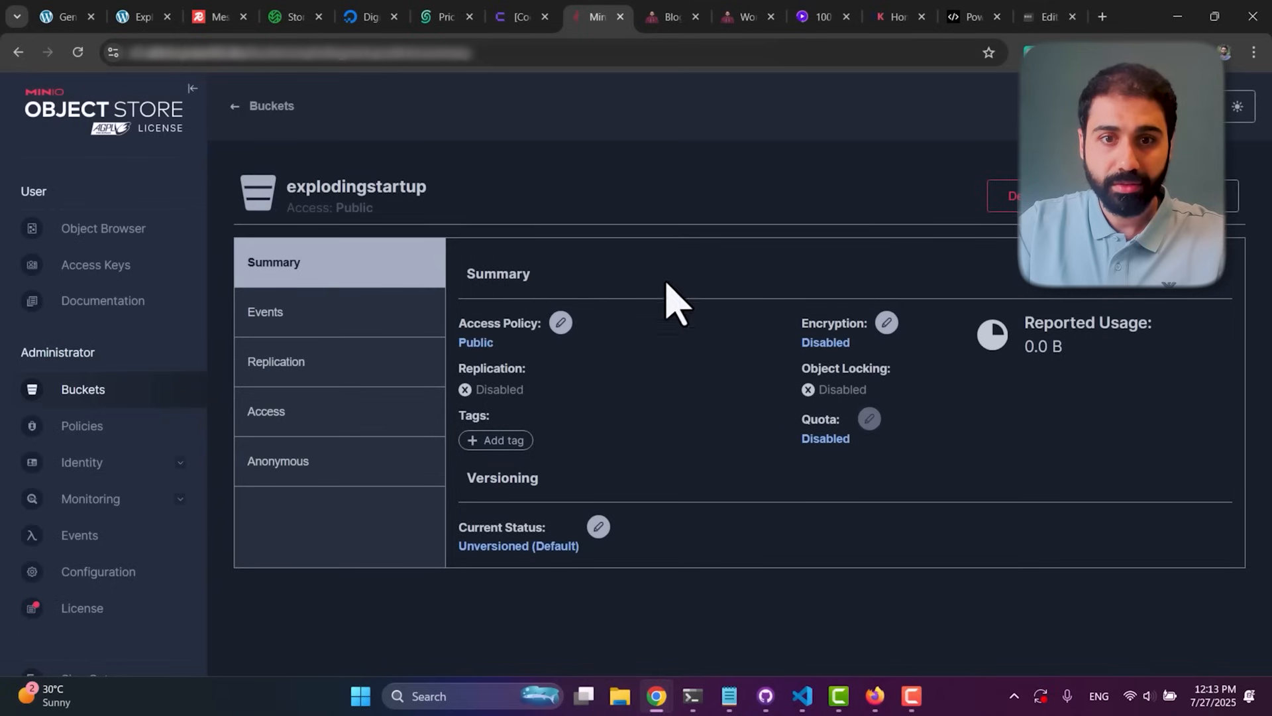
left_click(66, 18)
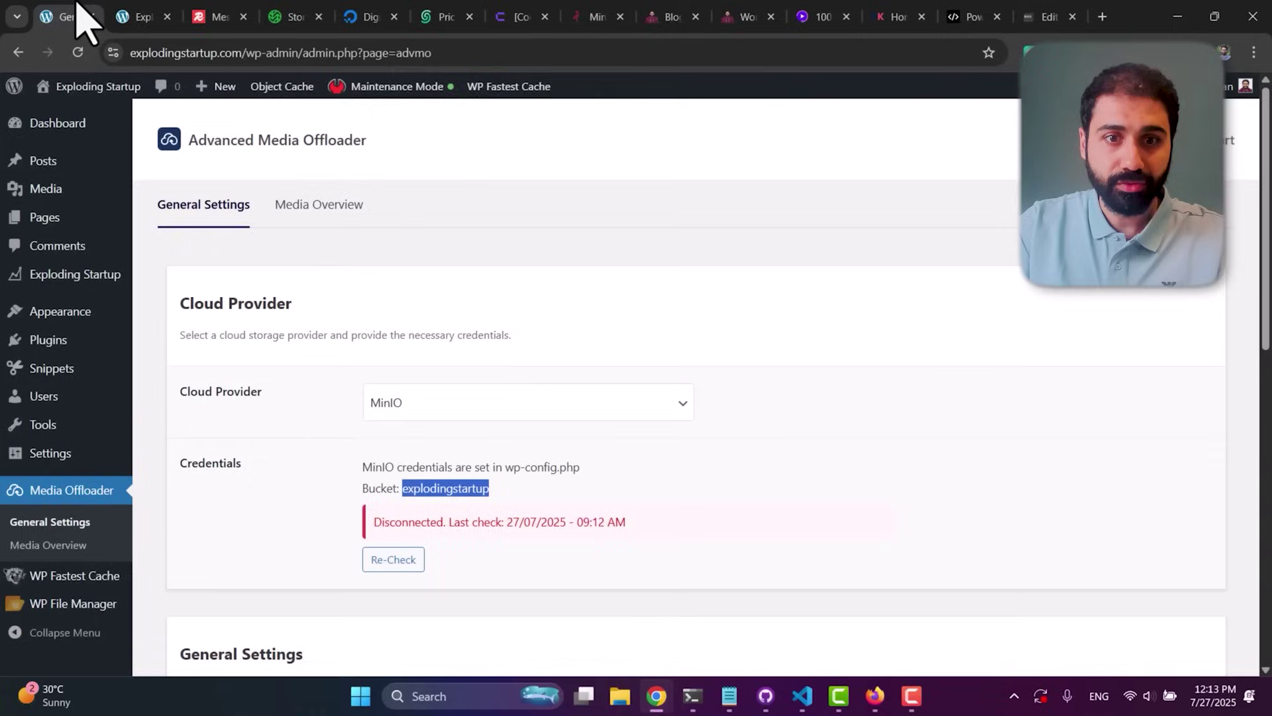
Step: Re-check the MinIO connection until Connected and save the offloader's General Settings
left_click(380, 557)
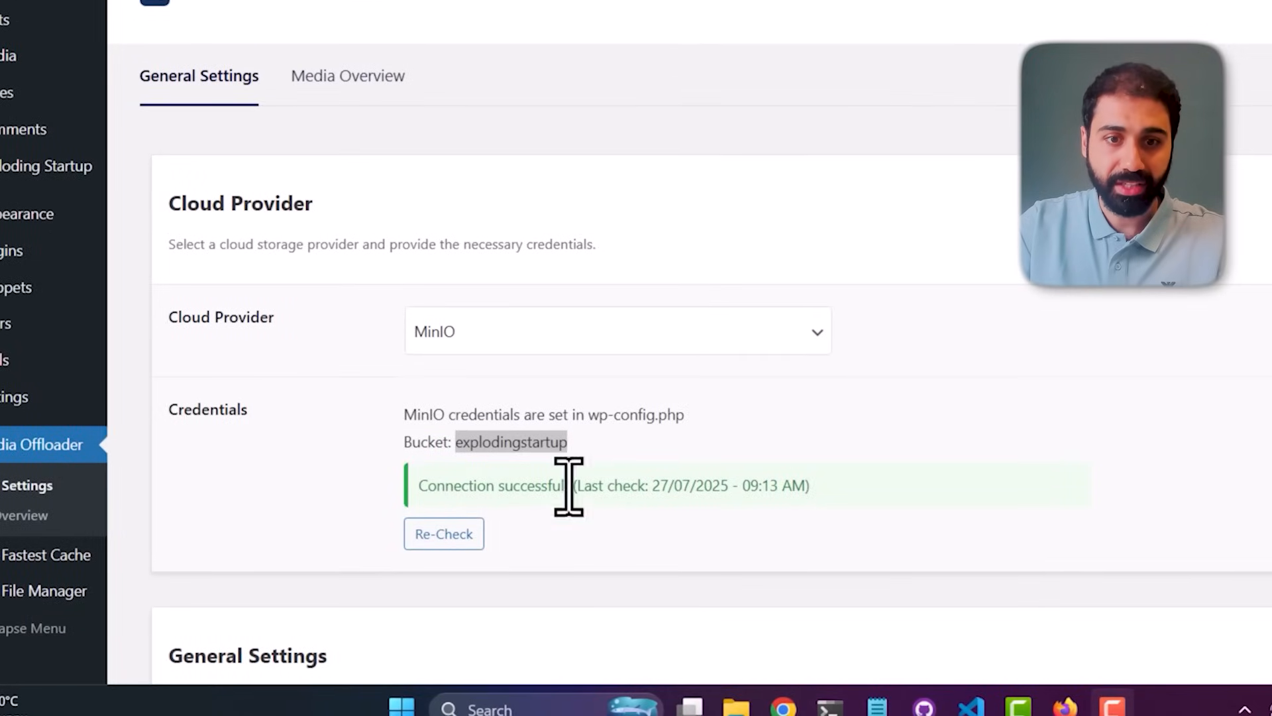
left_click(1033, 471)
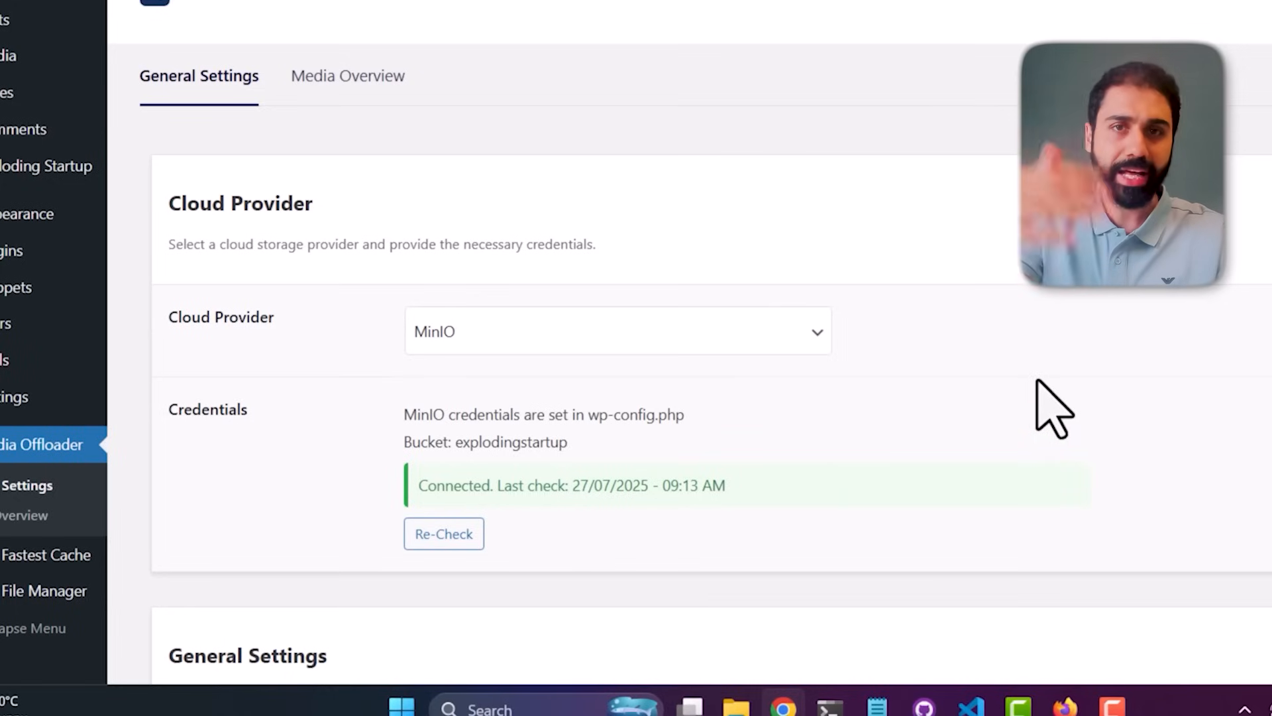
scroll(831, 349, "down", 2)
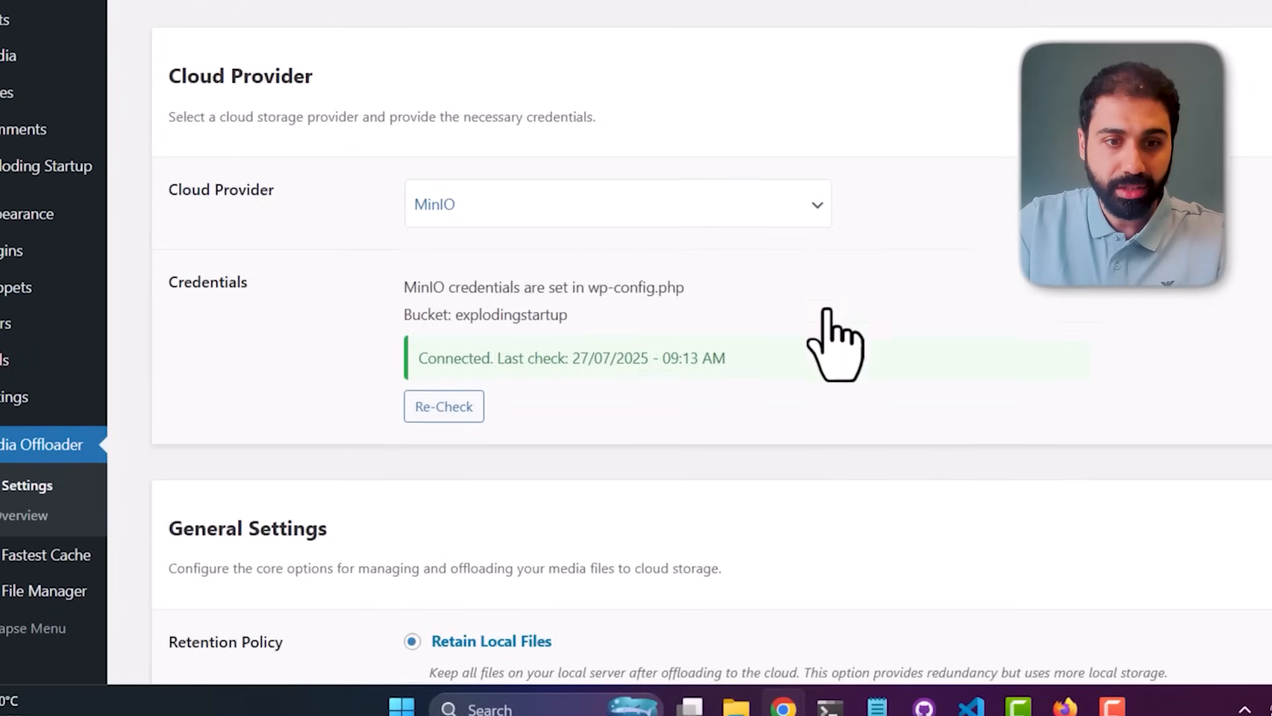
scroll(835, 338, "down", 4)
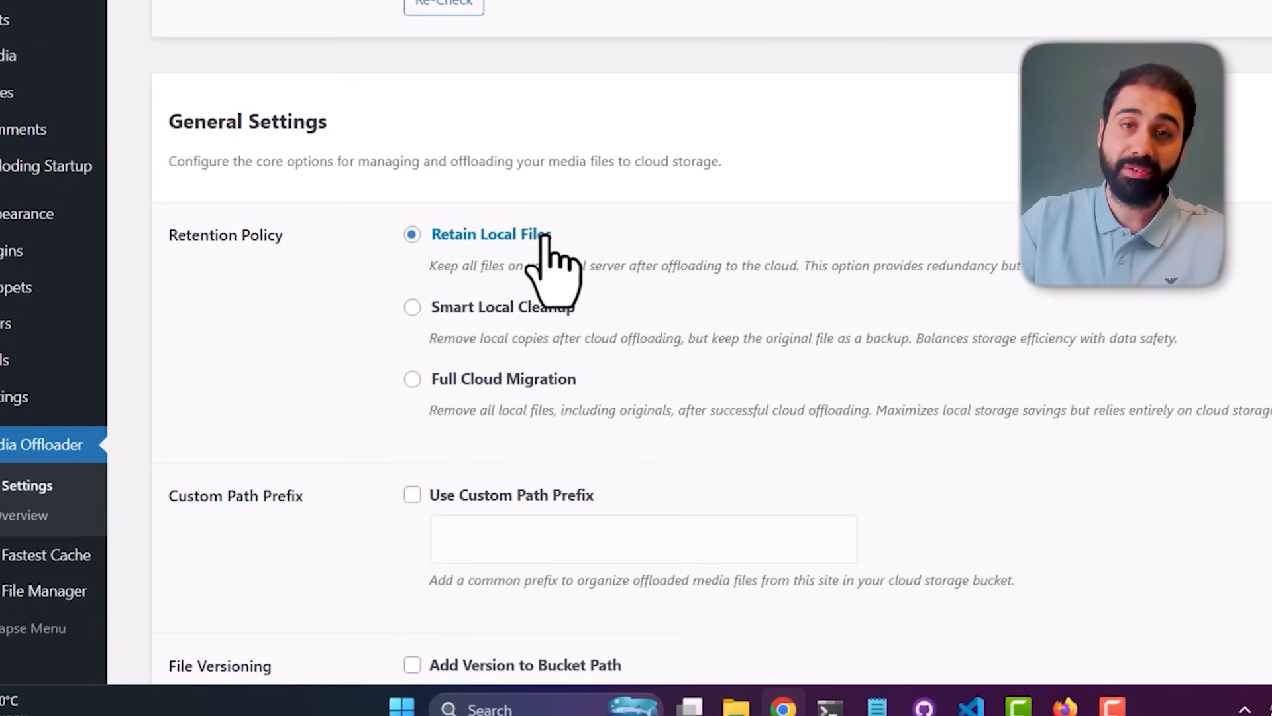
scroll(651, 398, "down", 3)
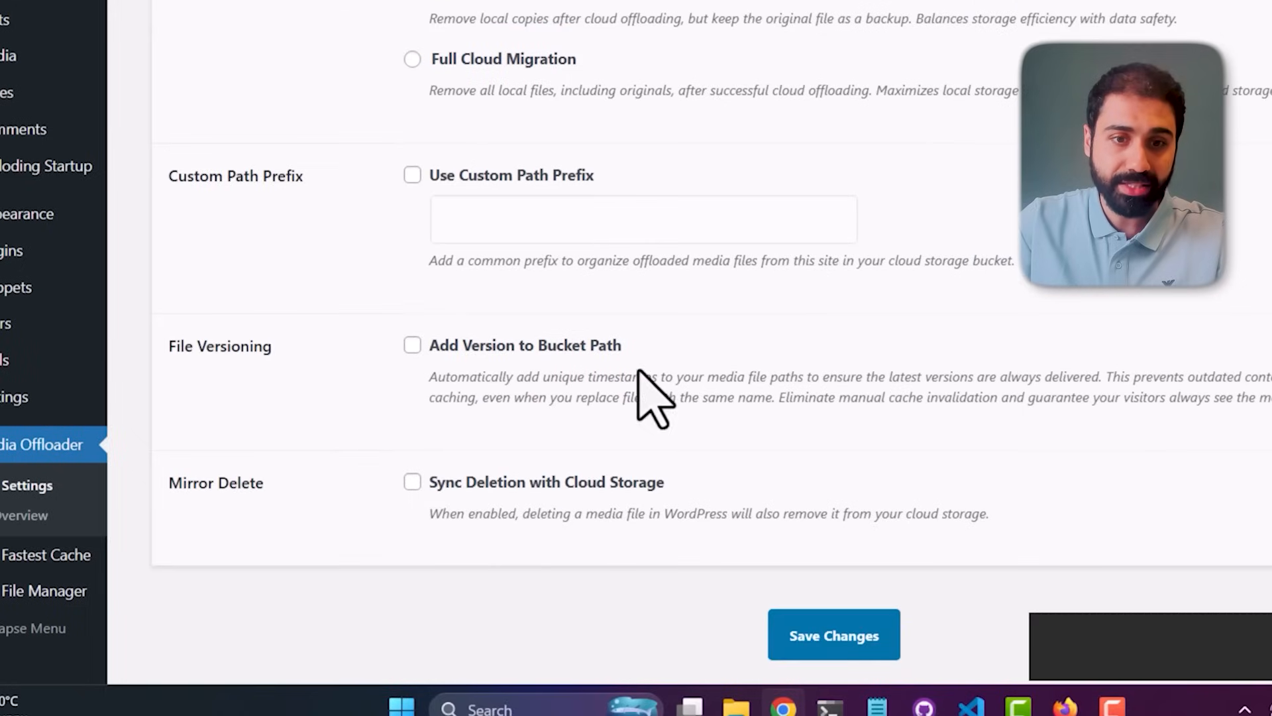
left_click(793, 637)
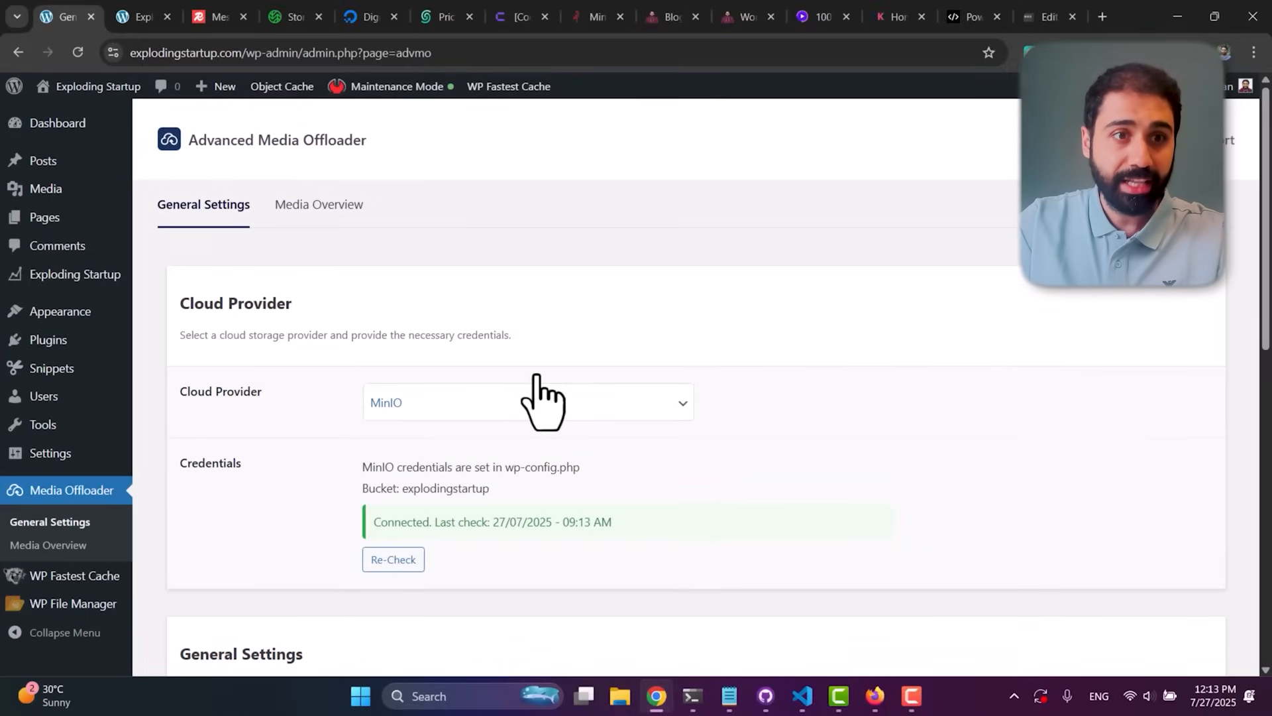
mouse_move(46, 188)
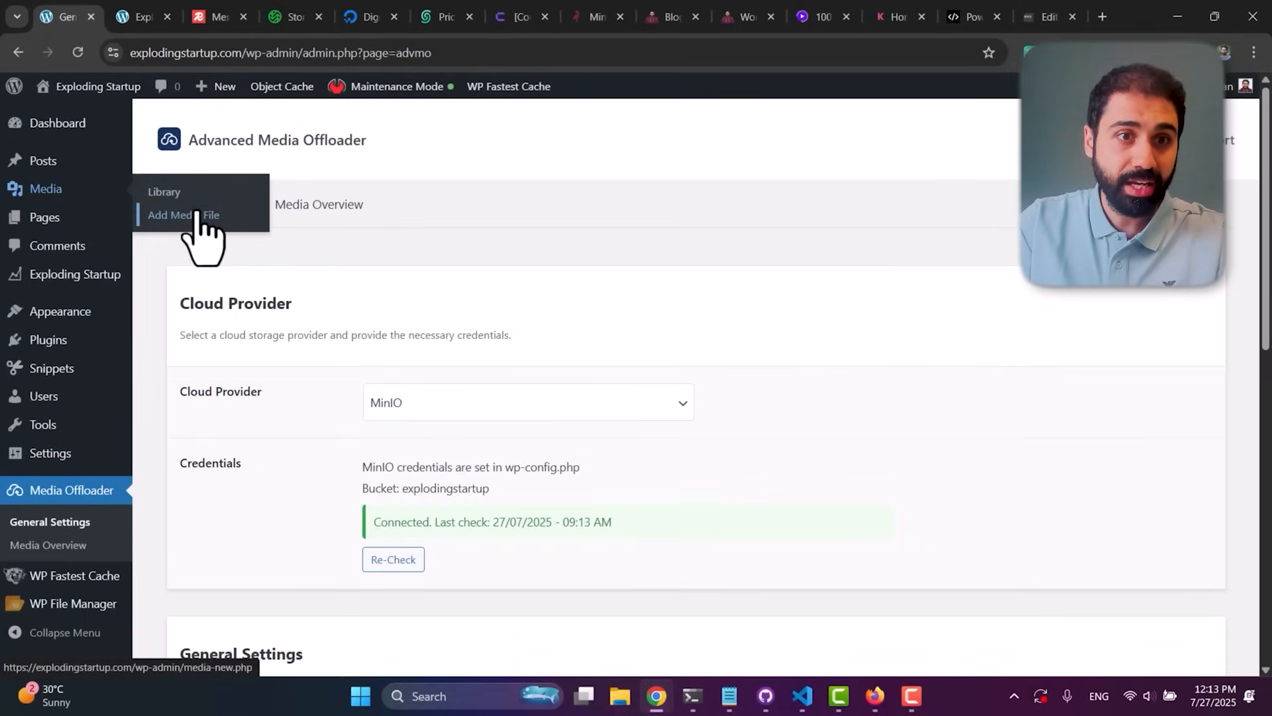
Step: Upload the WP SaaS 2.0 (16) image through Add Media File
left_click(197, 215)
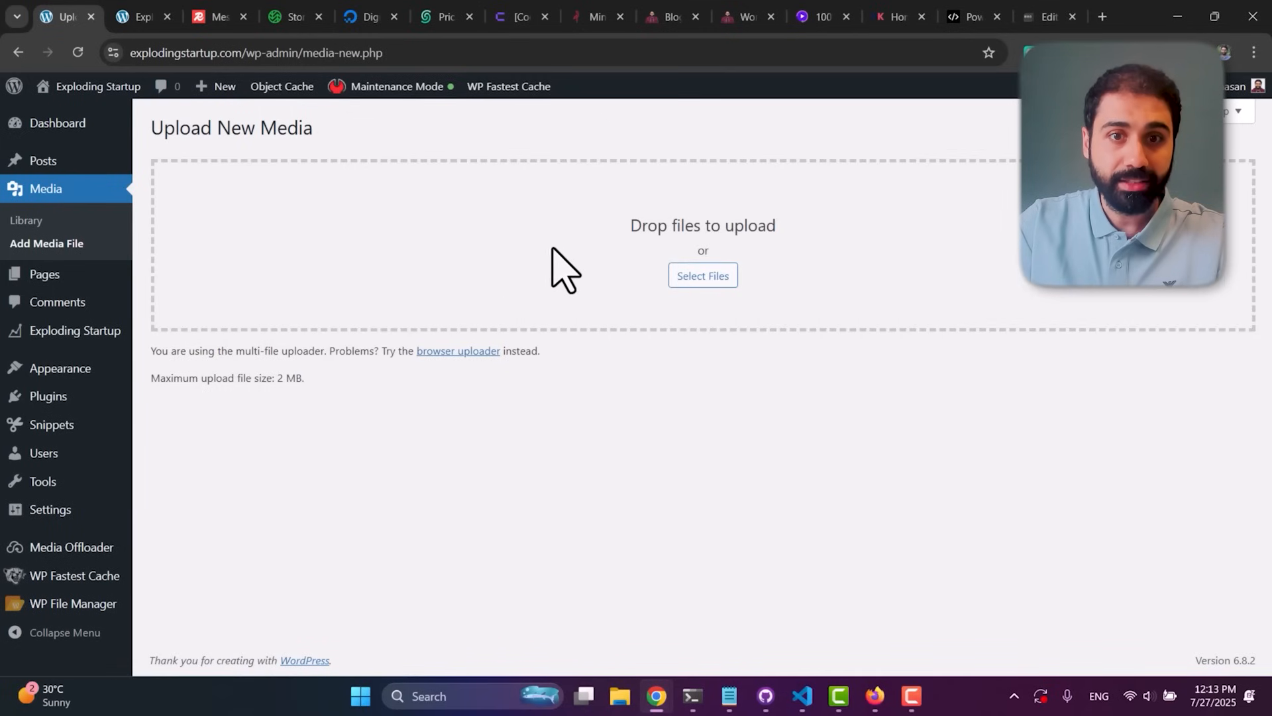
left_click(704, 278)
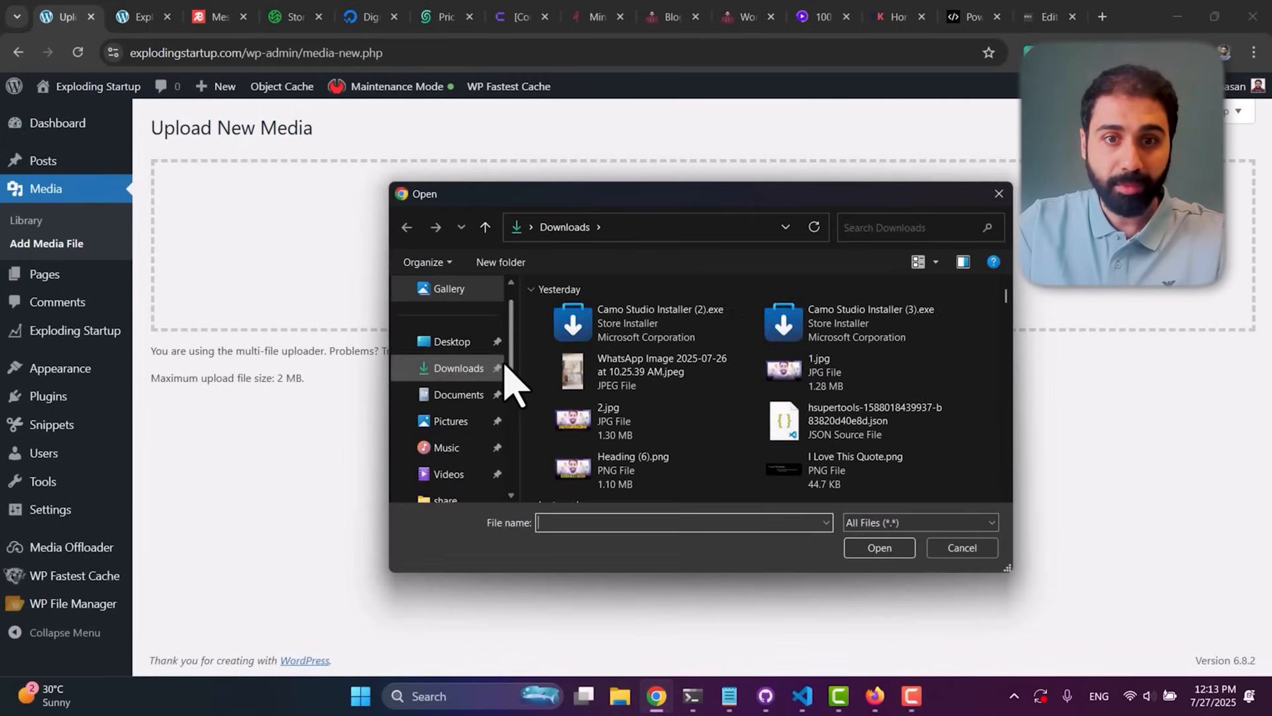
key("Escape")
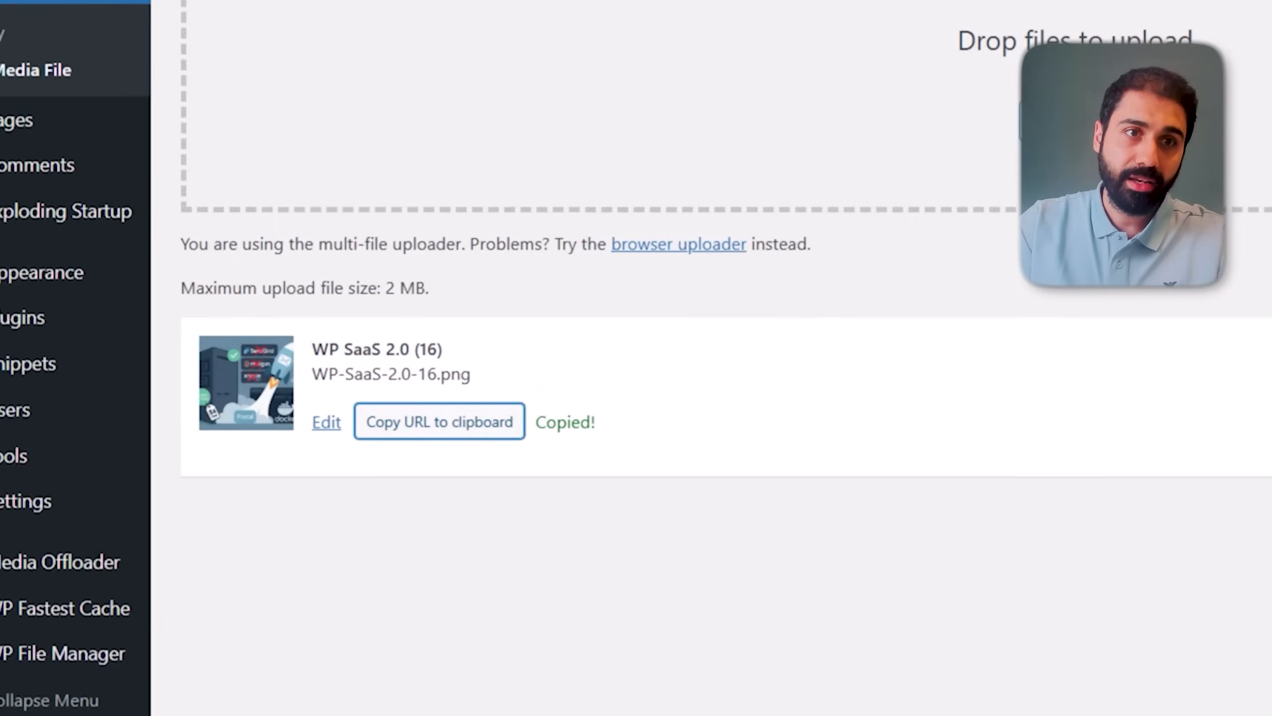
Step: Paste the image URL into a new tab and select its s3.powerkit.dev domain and explodingstartup bucket portion
key("ctrl+t")
type("https://s3.powerkit.dev/explodingstartup/2025/07/WP-SaaS-2.0-16.png")
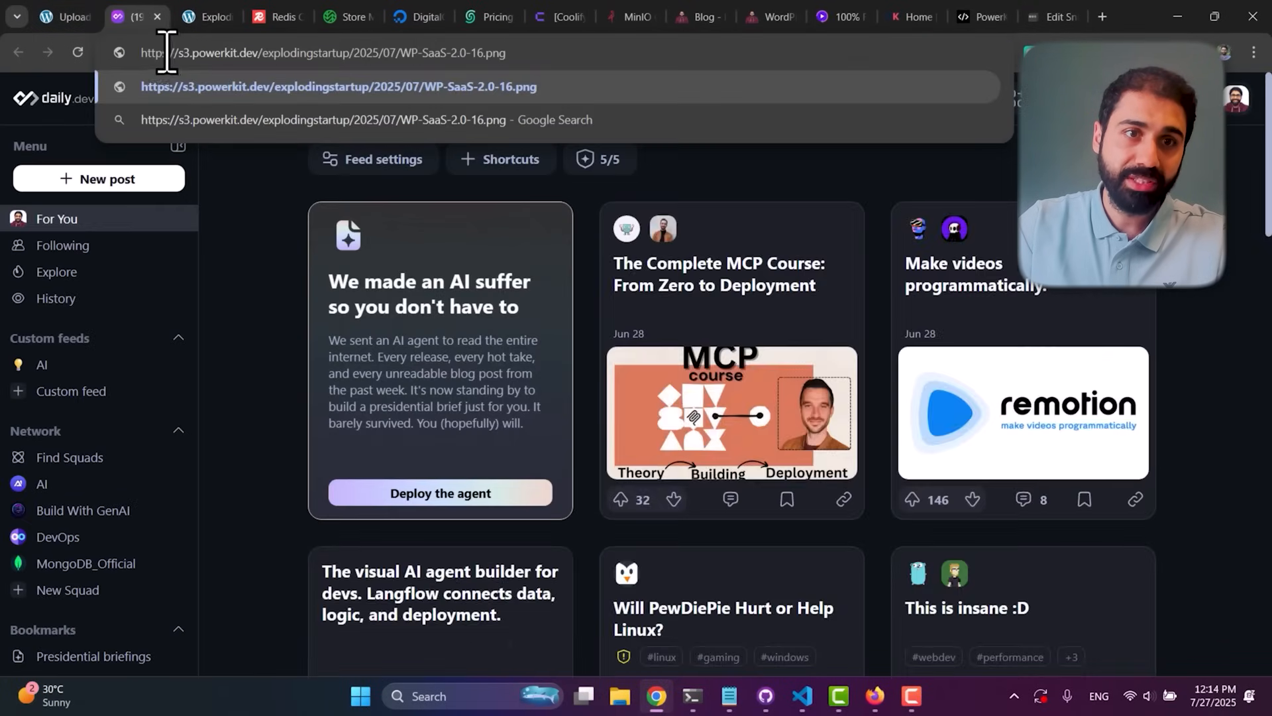
left_click_drag(216, 53, 247, 55)
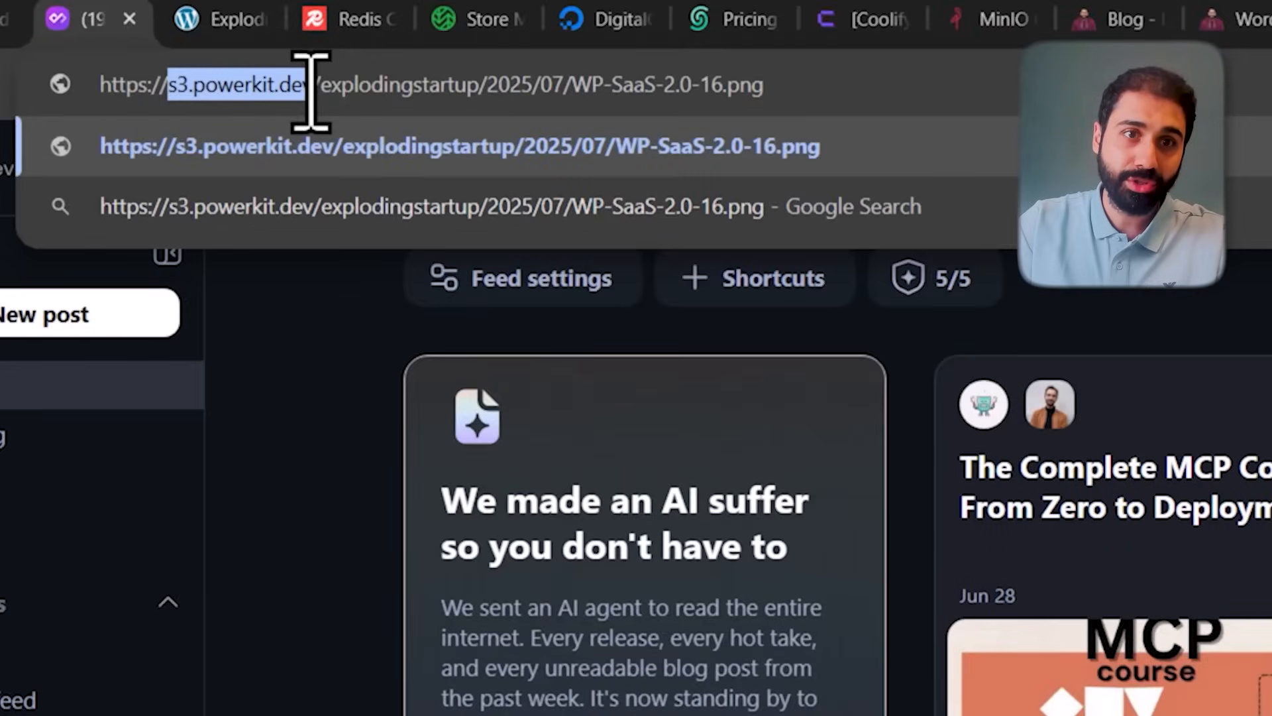
left_click_drag(310, 90, 467, 89)
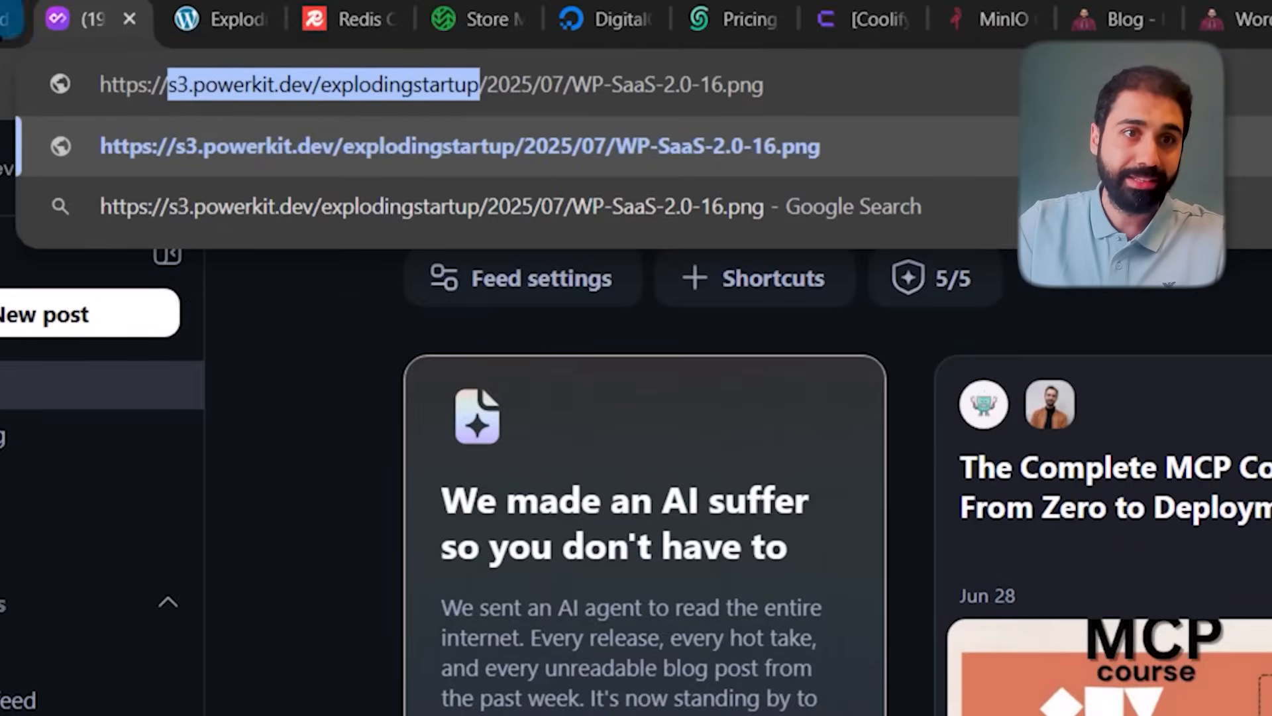